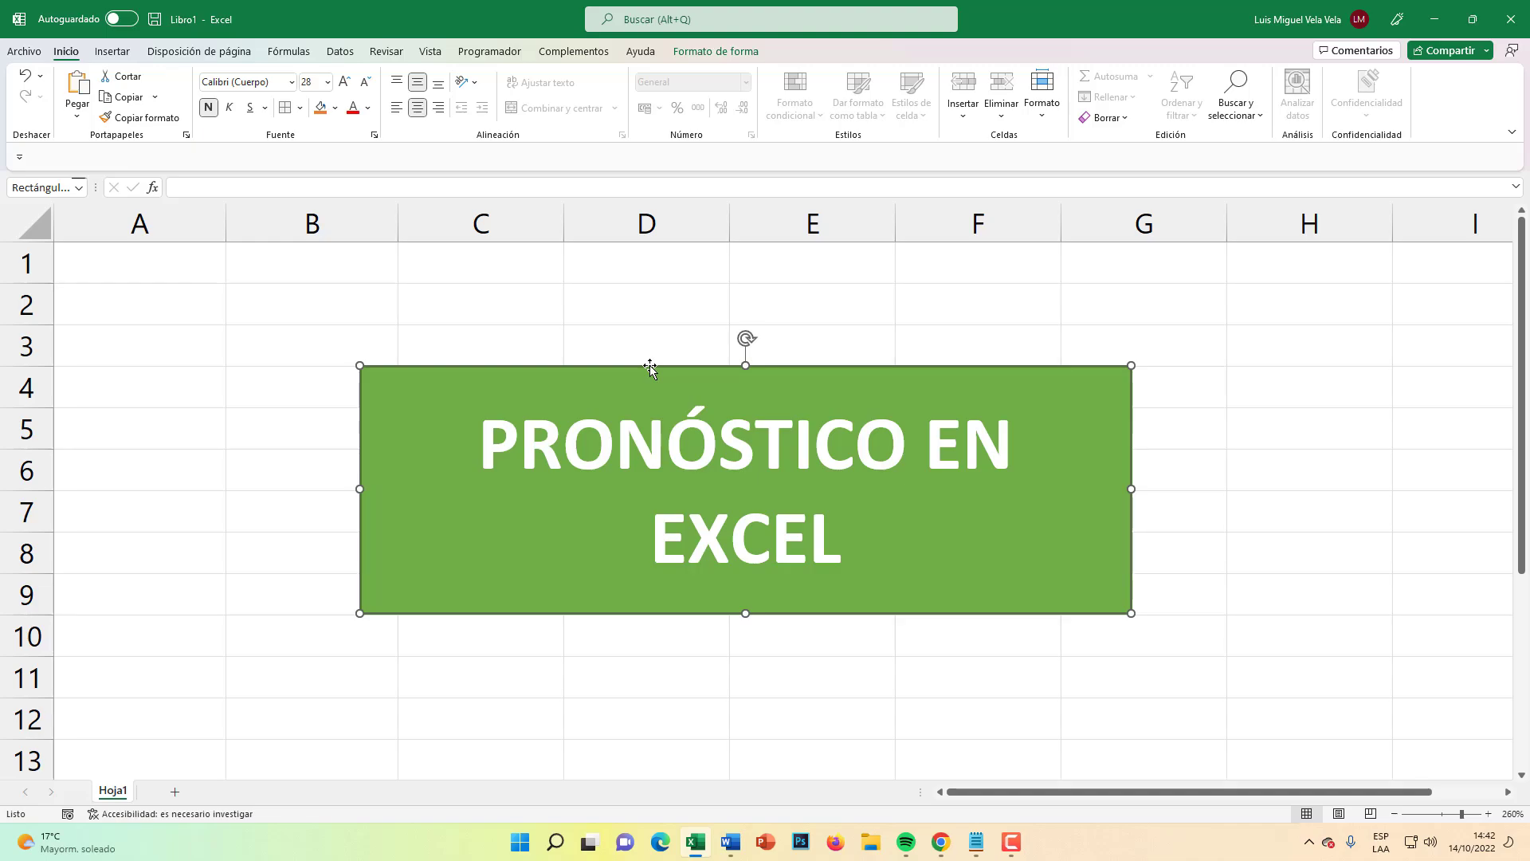
- Delete the green 'PRONÓSTICO EN EXCEL' title shape from the worksheet
{"action": "key", "text": "Delete"}
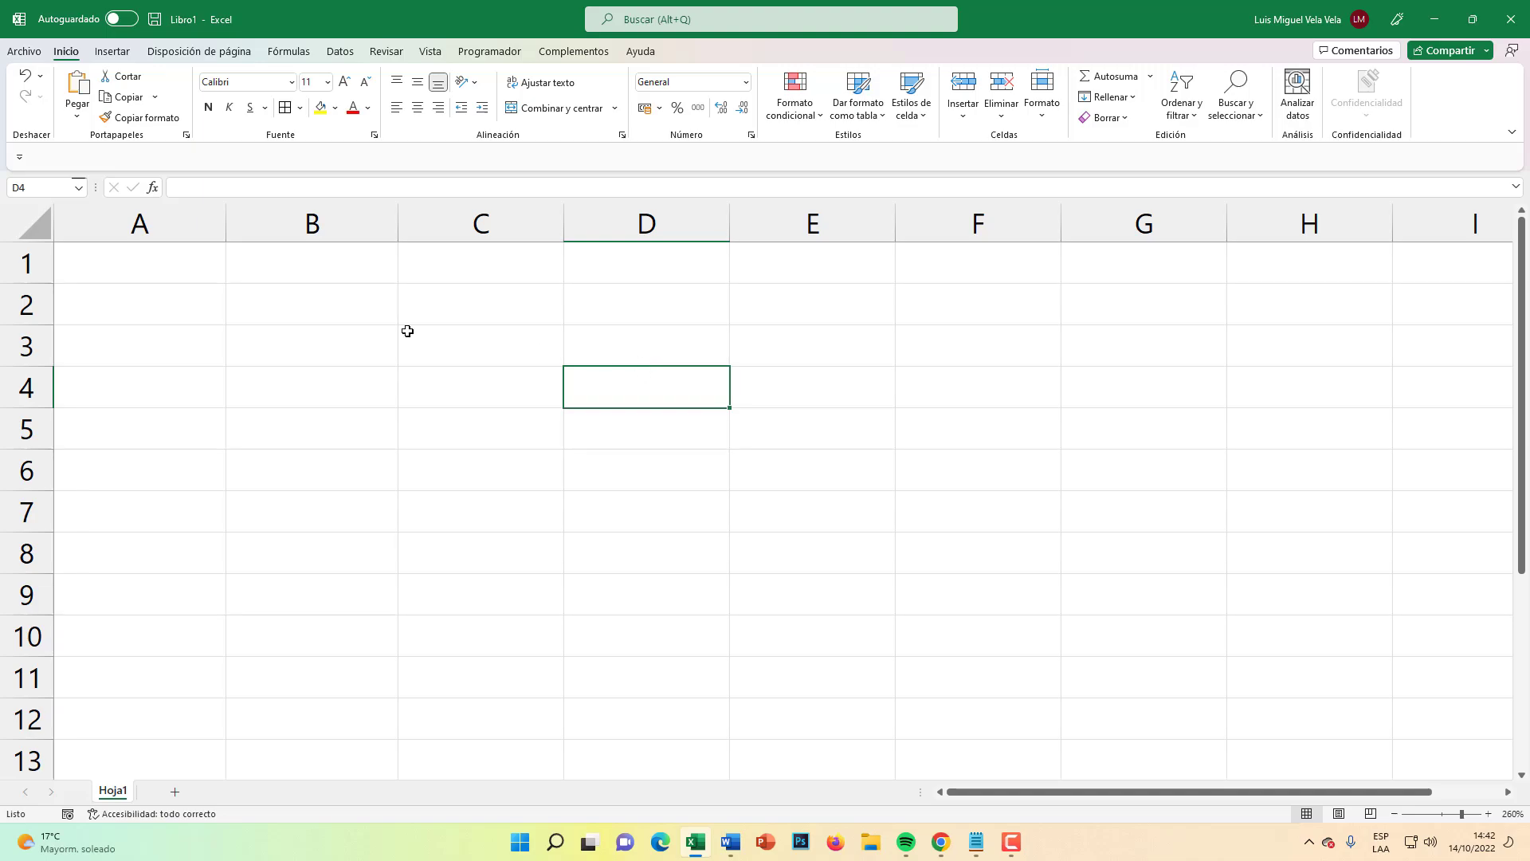
- Enter the headers Meses in B2 and Ventas in C2
{"action": "left_click", "coordinate": [320, 302]}
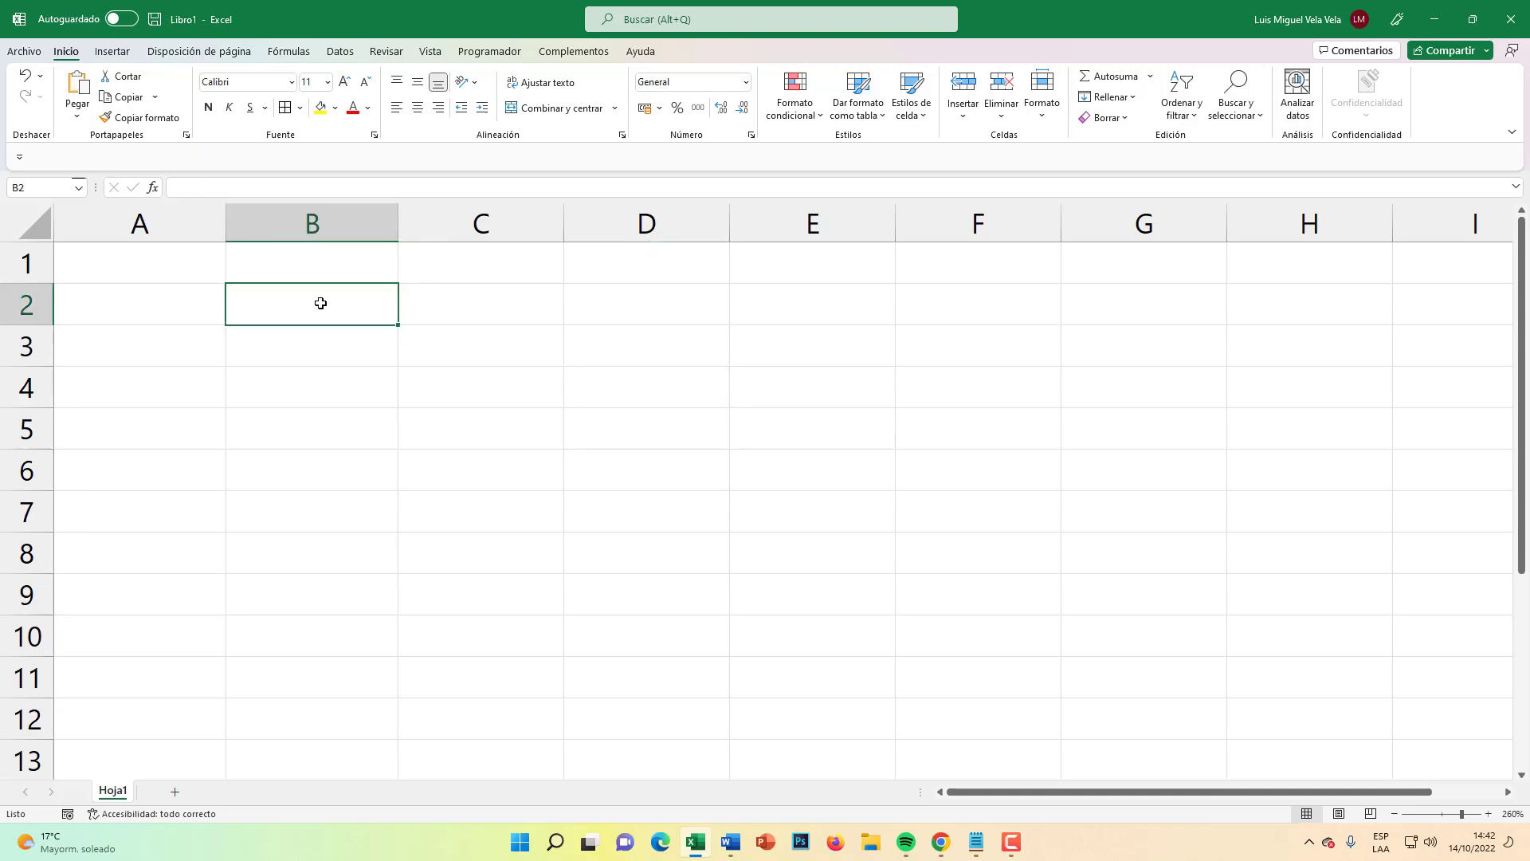
{"action": "type", "text": "Meses"}
{"action": "key", "text": "Tab"}
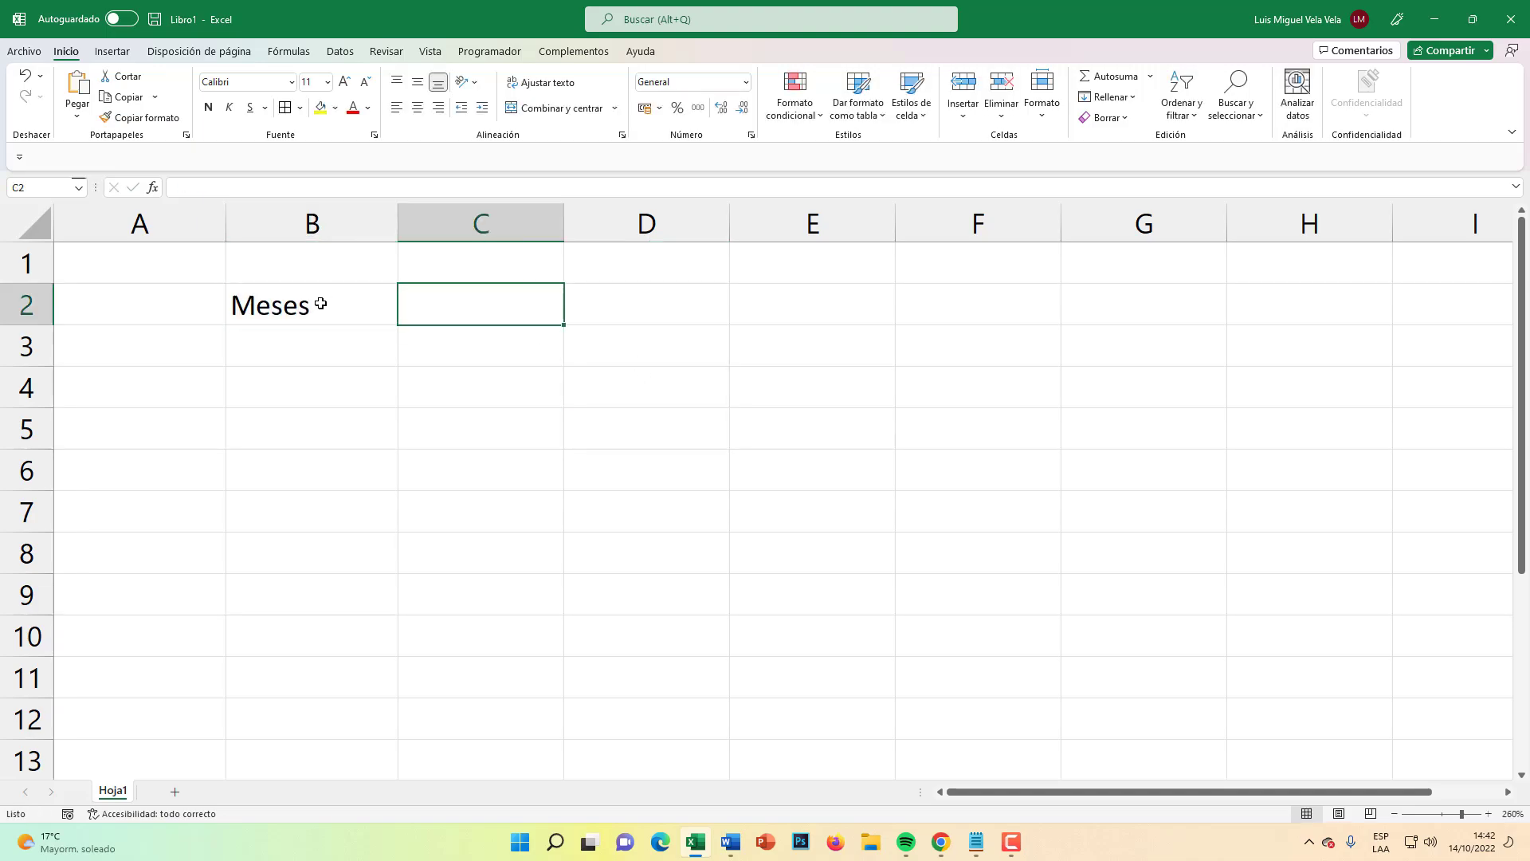
{"action": "type", "text": "Ventas"}
{"action": "key", "text": "Return"}
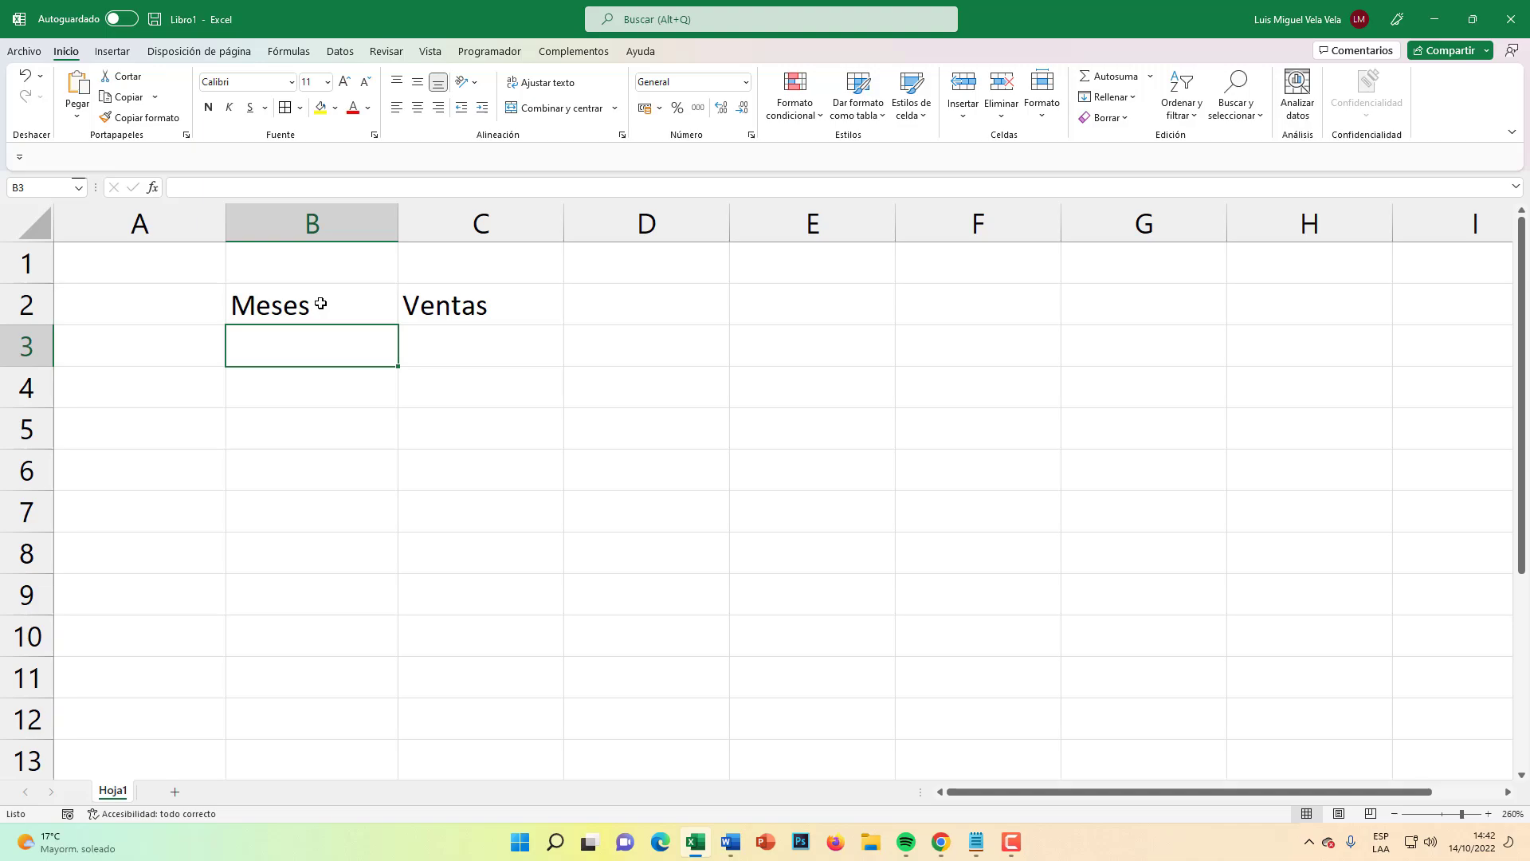
- Fill month numbers 1 to 12 down B3:B14 and zoom the sheet out
{"action": "type", "text": "1"}
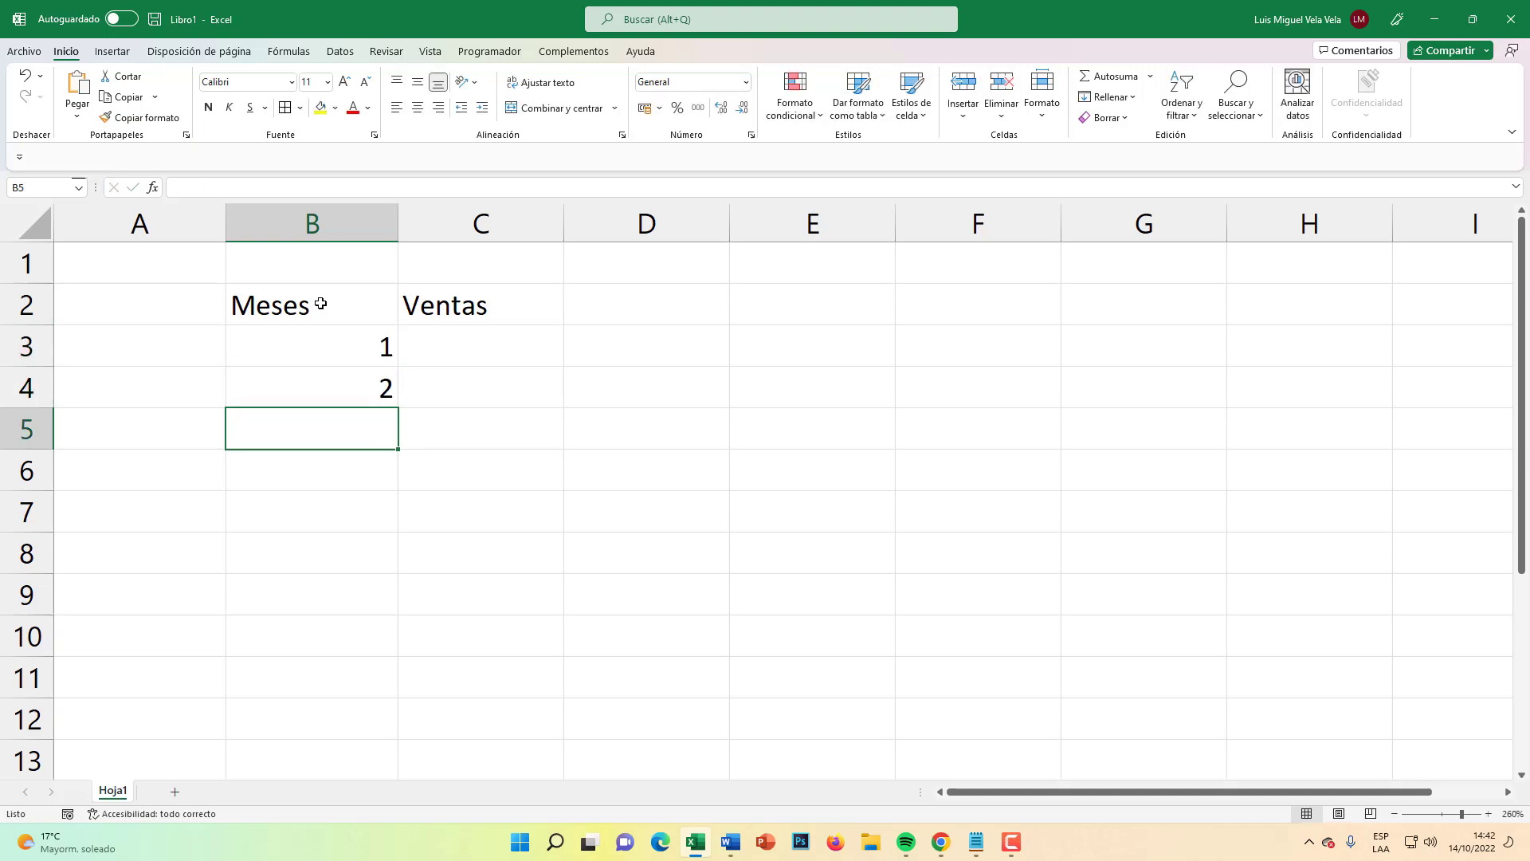
{"action": "type", "text": " 2 3 4 5 6 7 8 "}
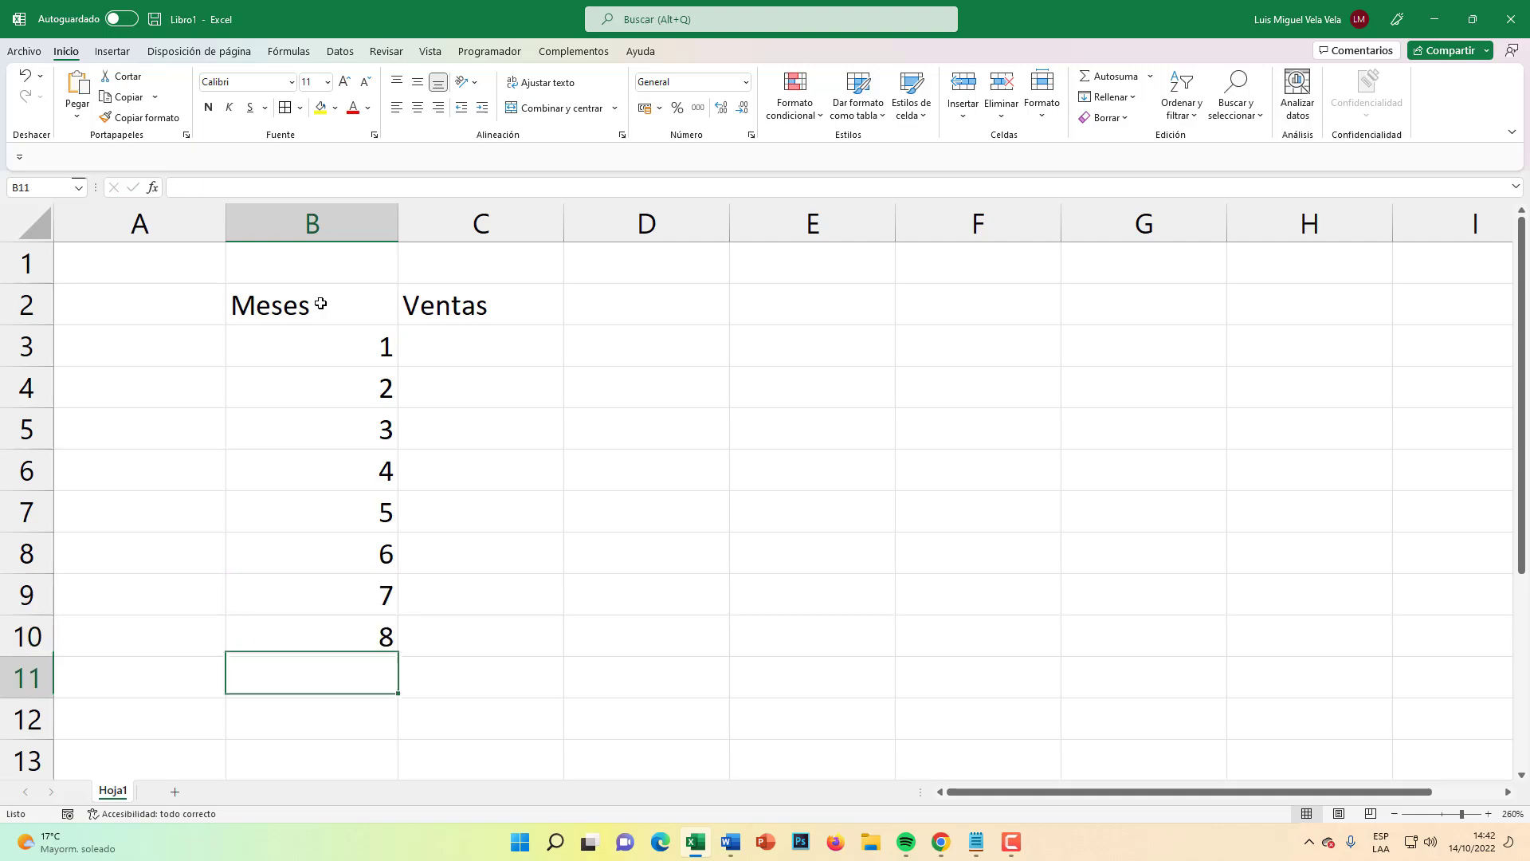
{"action": "type", "text": "9 10 11 12"}
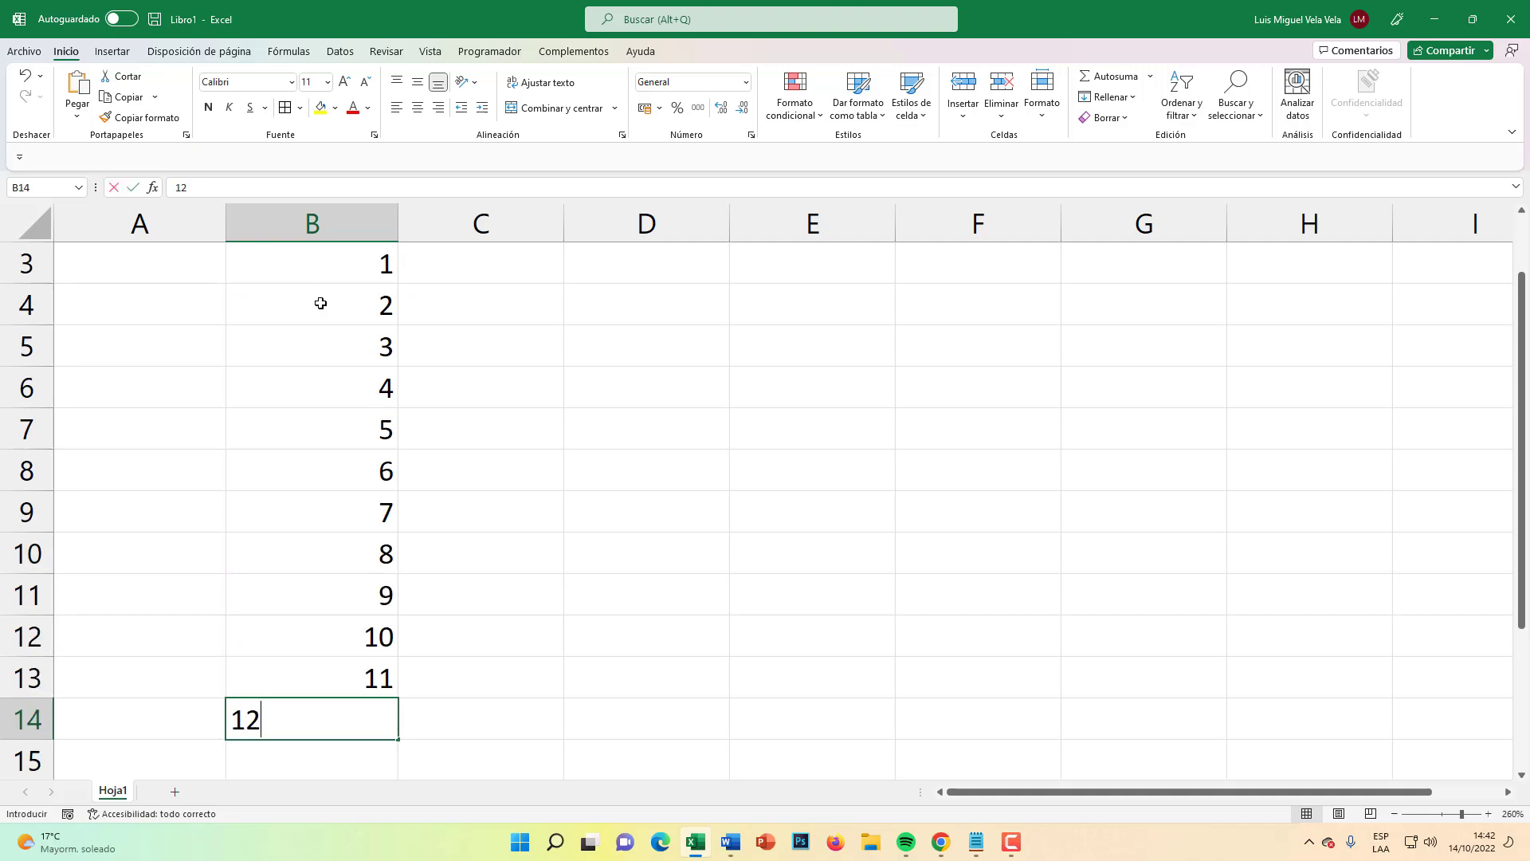
{"action": "key", "text": "Return"}
{"action": "scroll", "coordinate": [325, 301], "scroll_direction": "up", "scroll_amount": 1}
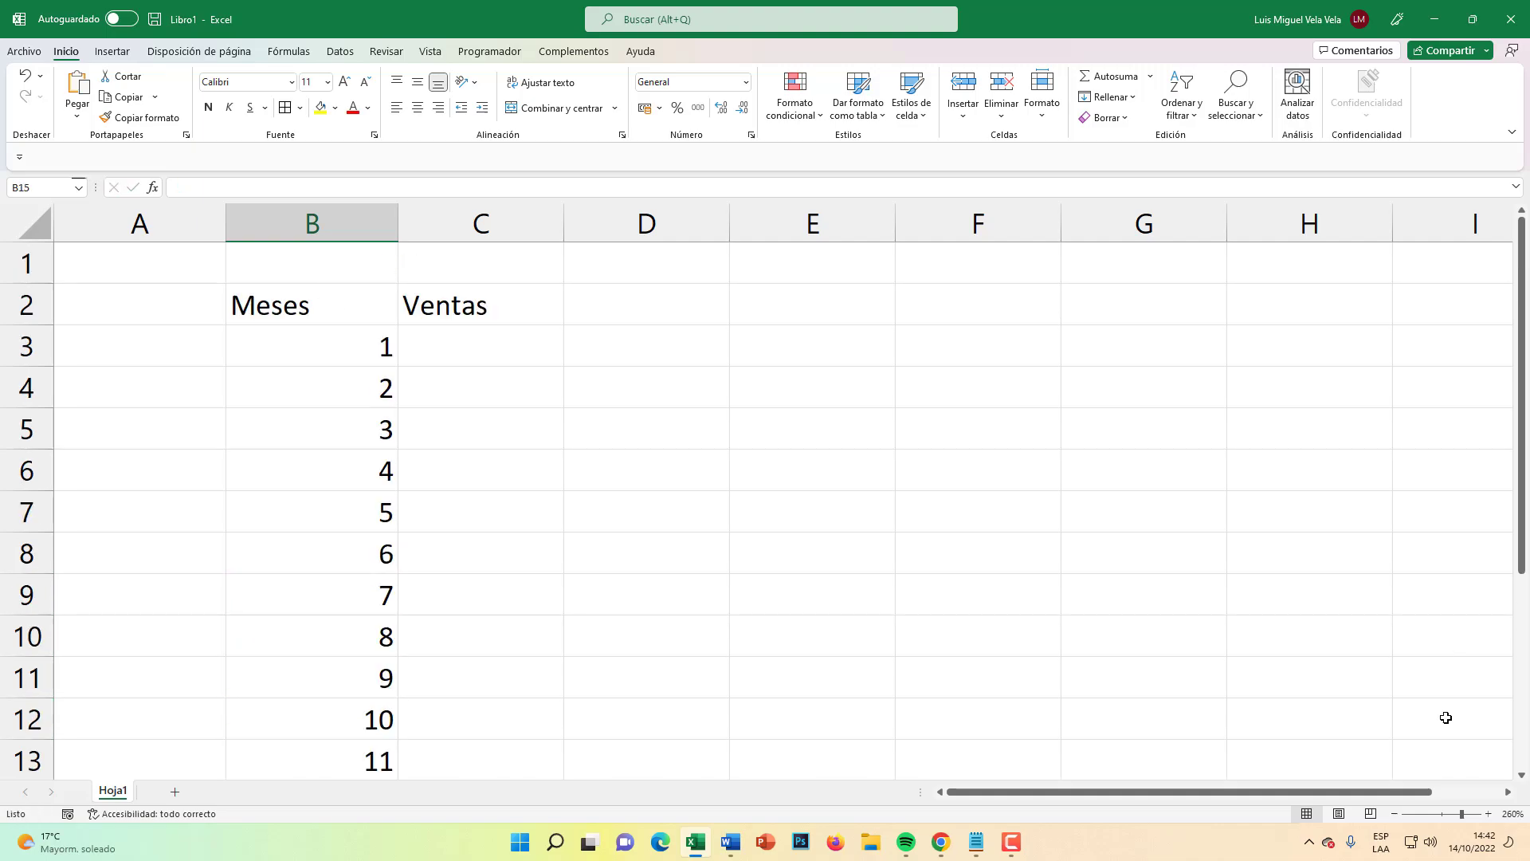
{"action": "left_click", "coordinate": [1395, 814]}
{"action": "left_click", "coordinate": [1395, 814]}
{"action": "left_click", "coordinate": [1394, 813]}
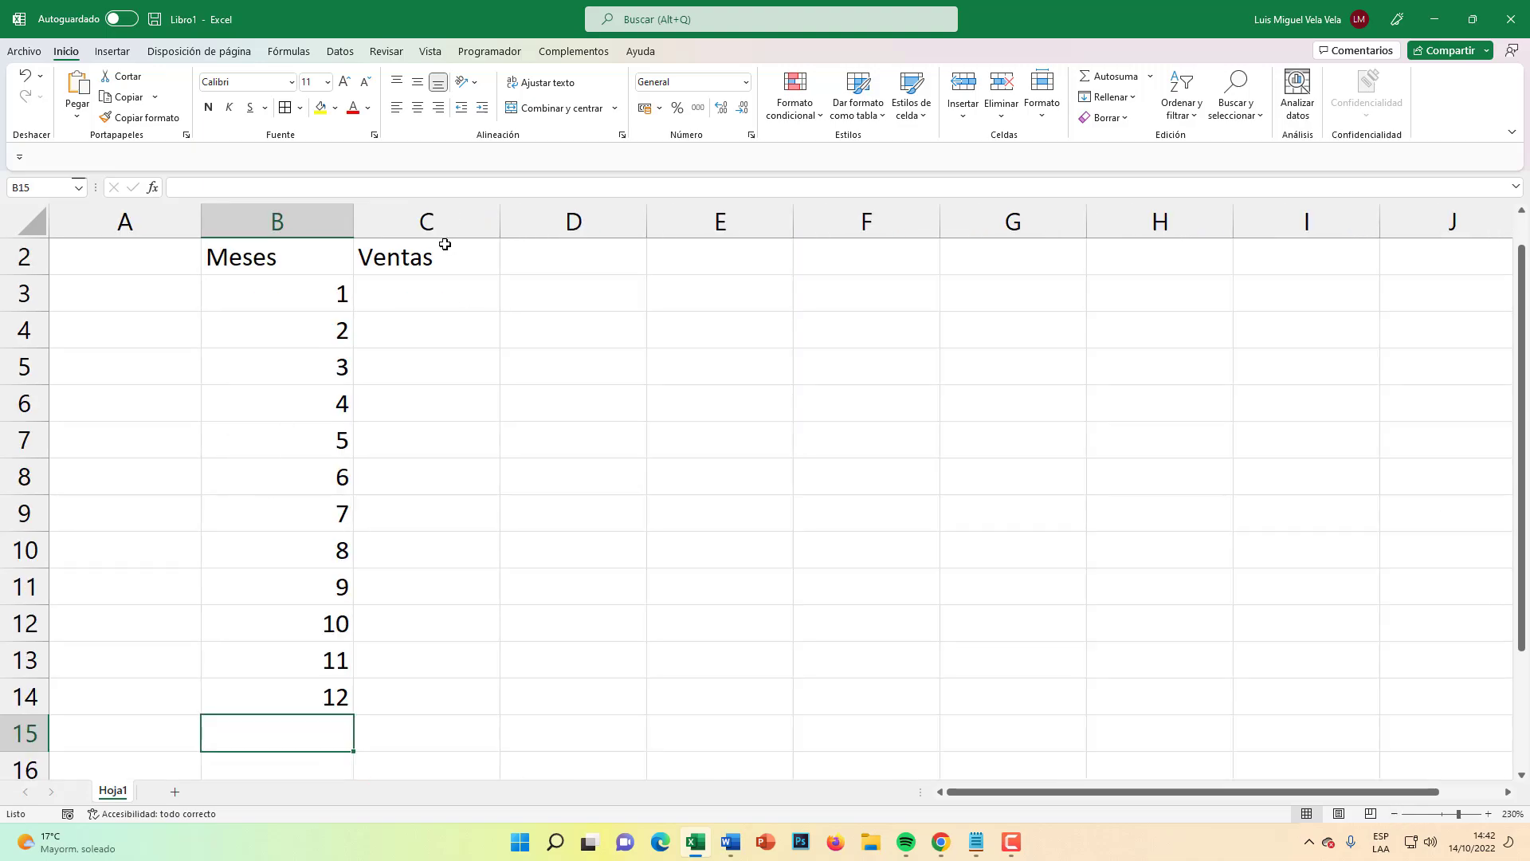
- Enter sales 15100, 16200, 15800 and 17400 for months 1–4 in C3:C6
{"action": "left_click", "coordinate": [413, 293]}
{"action": "type", "text": "1"}
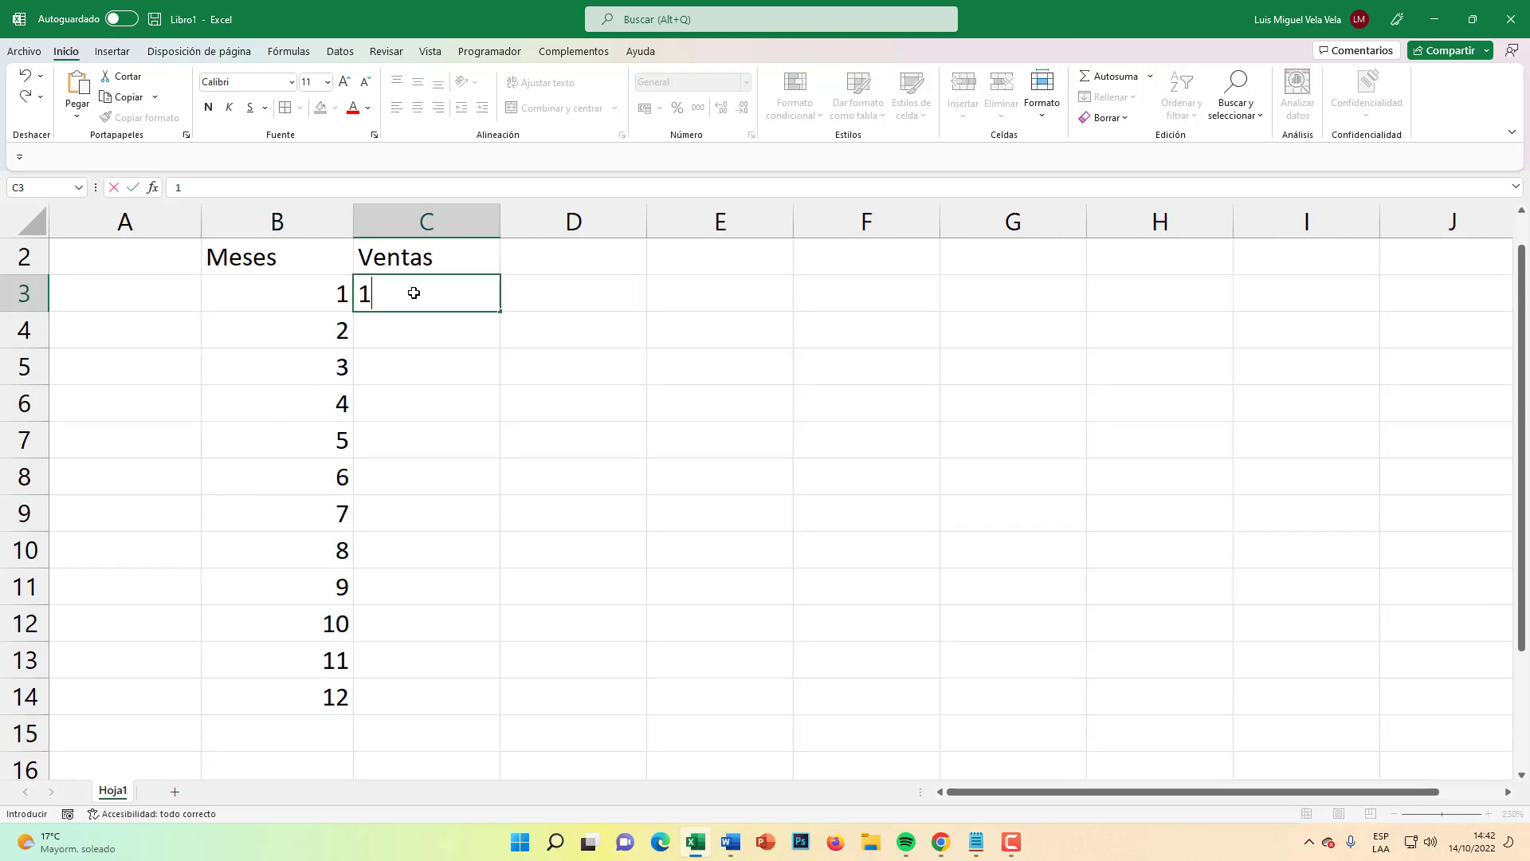
{"action": "type", "text": "5100"}
{"action": "key", "text": "Return"}
{"action": "type", "text": "16"}
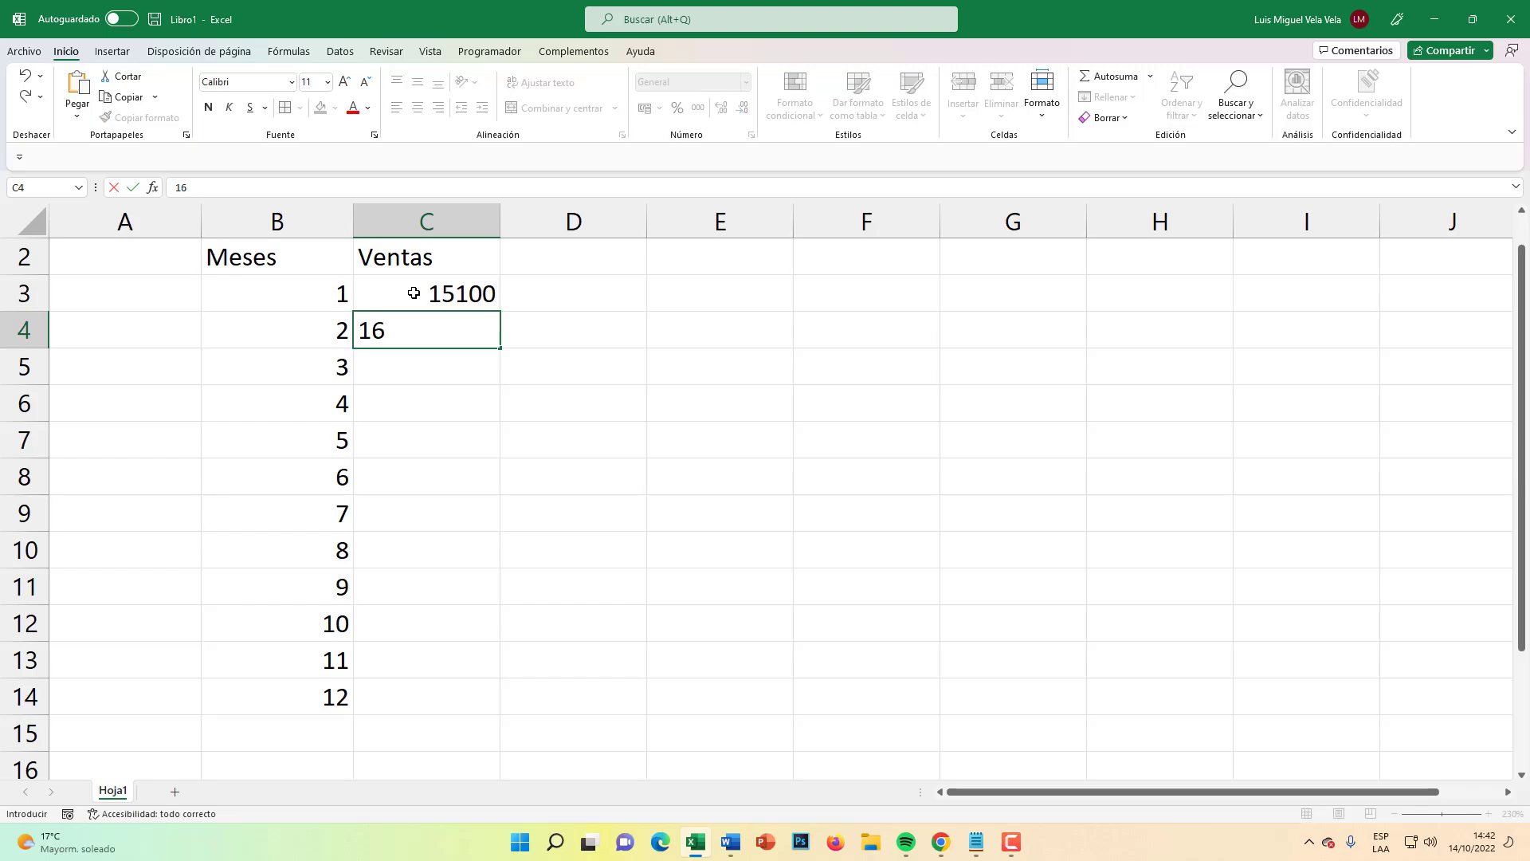
{"action": "type", "text": "200"}
{"action": "key", "text": "Return"}
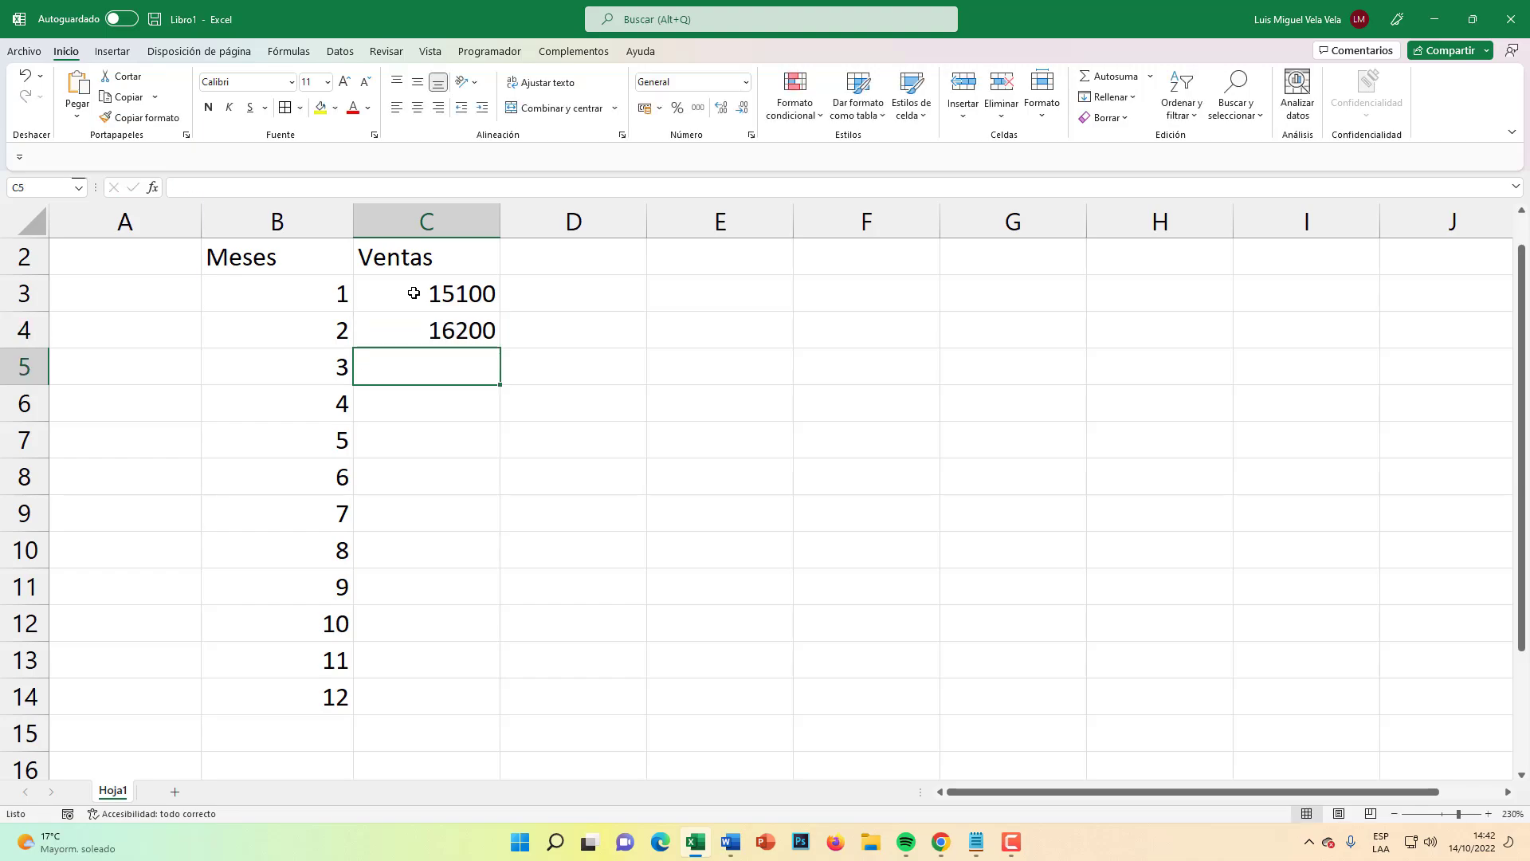
{"action": "type", "text": "1580"}
{"action": "key", "text": "Return"}
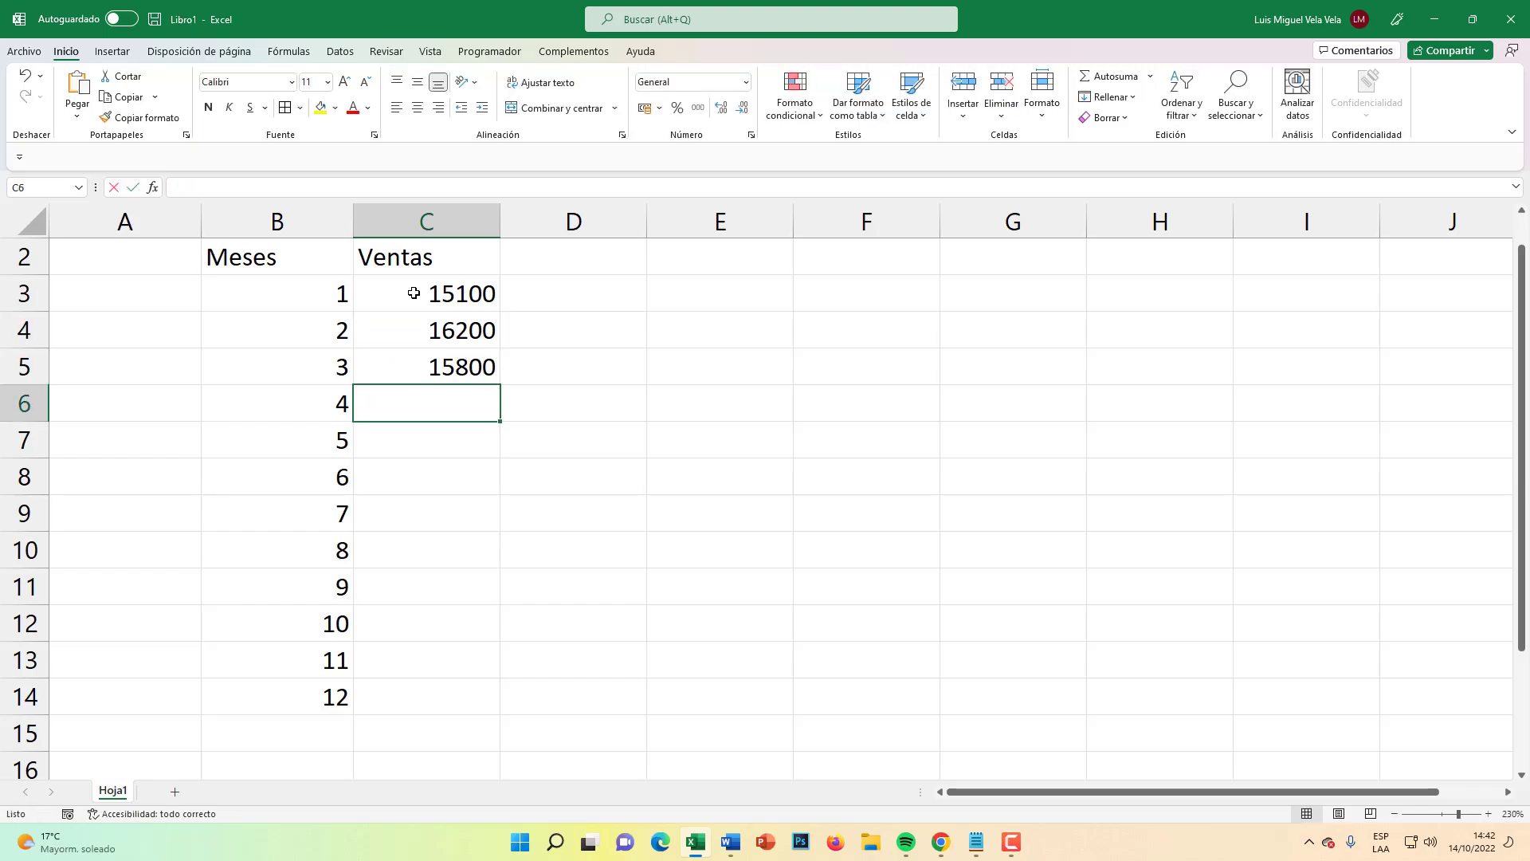
{"action": "type", "text": "17400"}
{"action": "key", "text": "Return"}
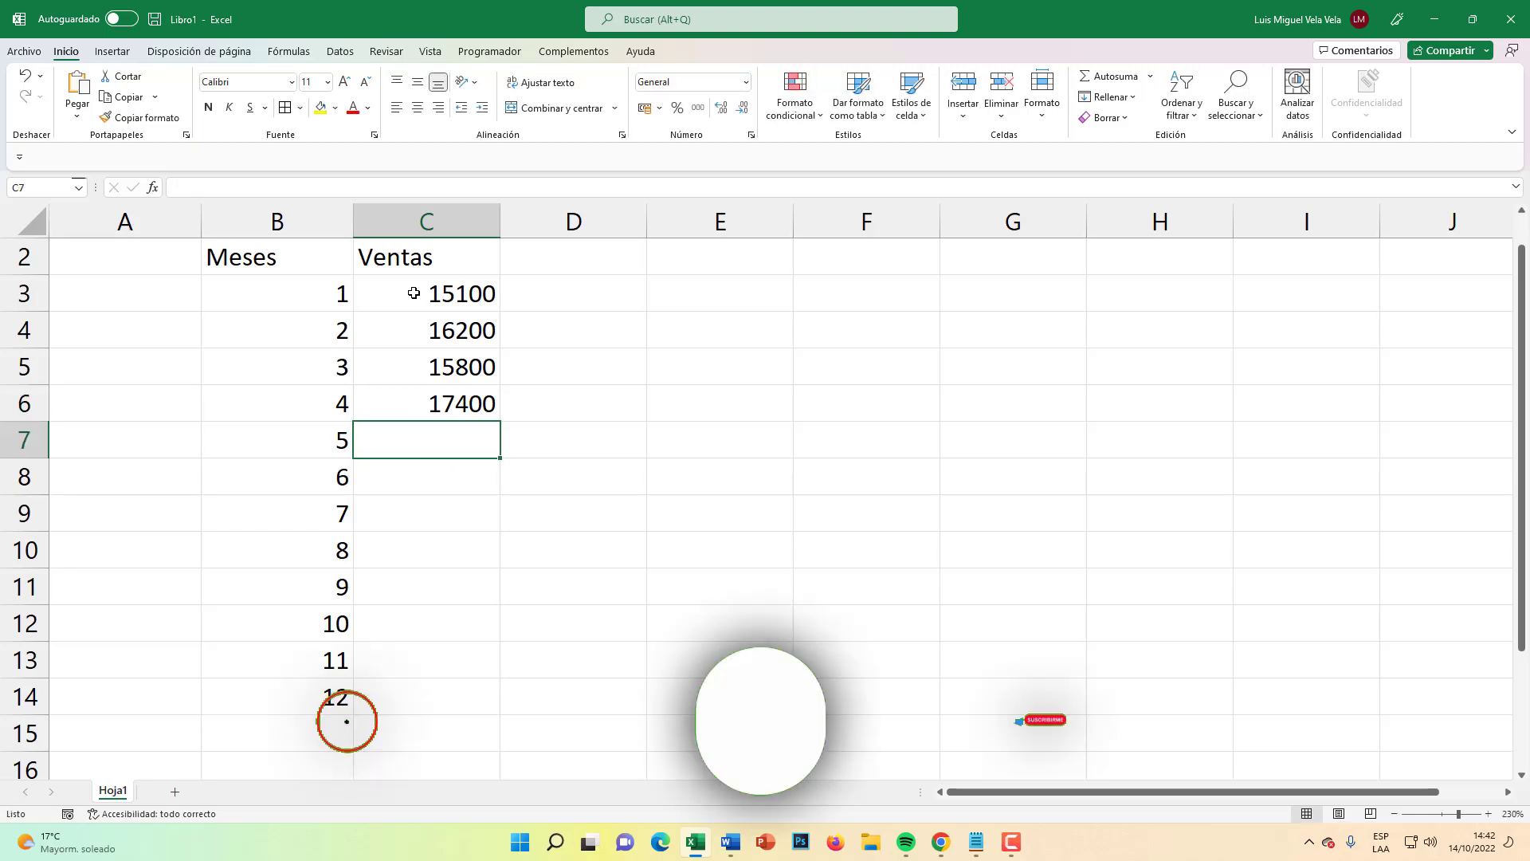
- Enter sales 18600, 19200 and 20000 for months 5–7 in C7:C9
{"action": "type", "text": "18600"}
{"action": "key", "text": "Return"}
{"action": "type", "text": "19"}
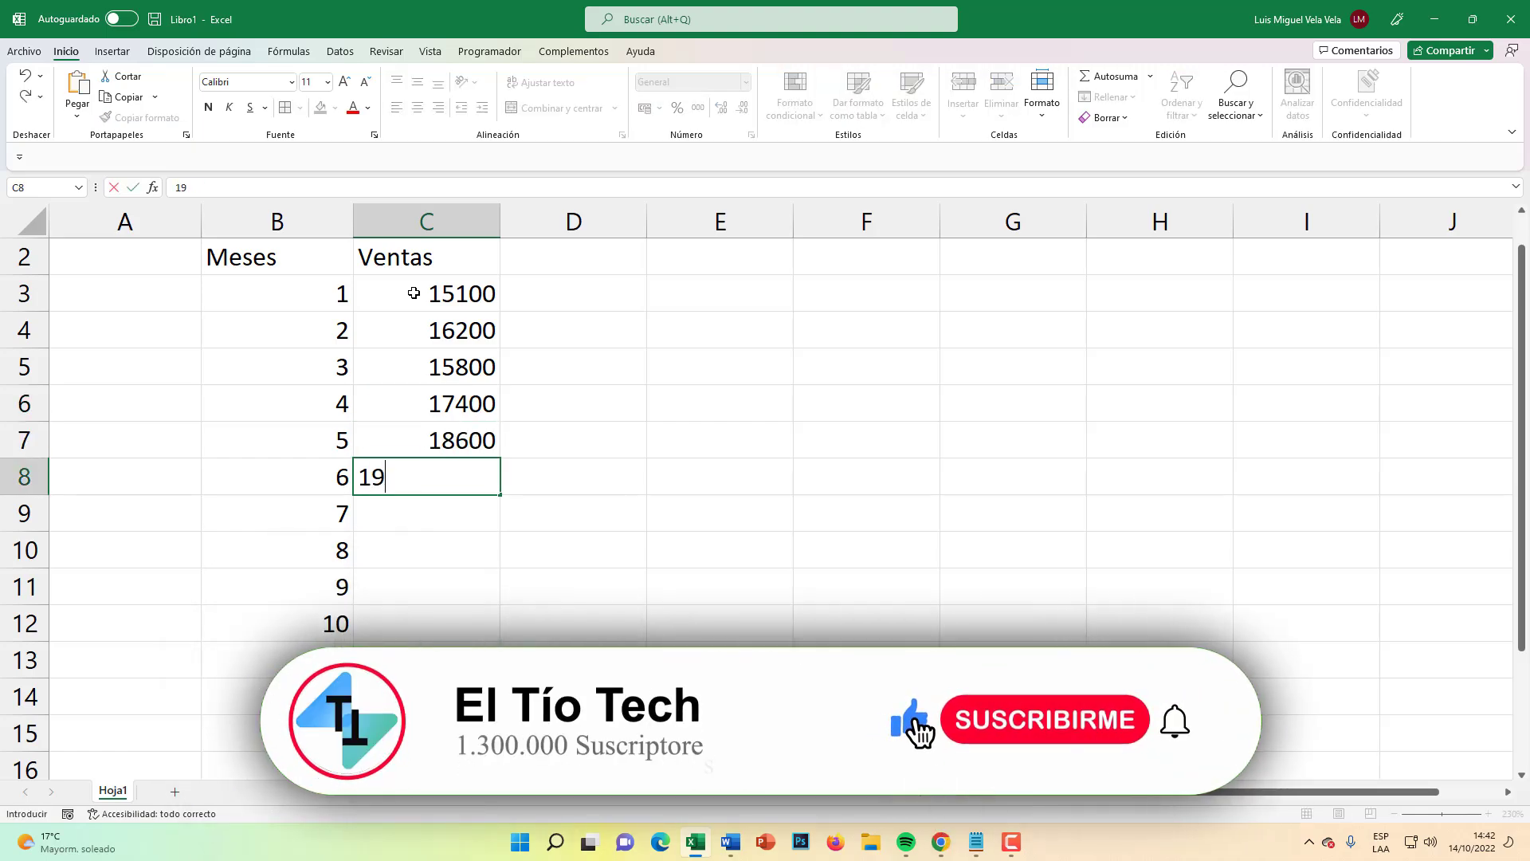
{"action": "type", "text": "200"}
{"action": "key", "text": "Return"}
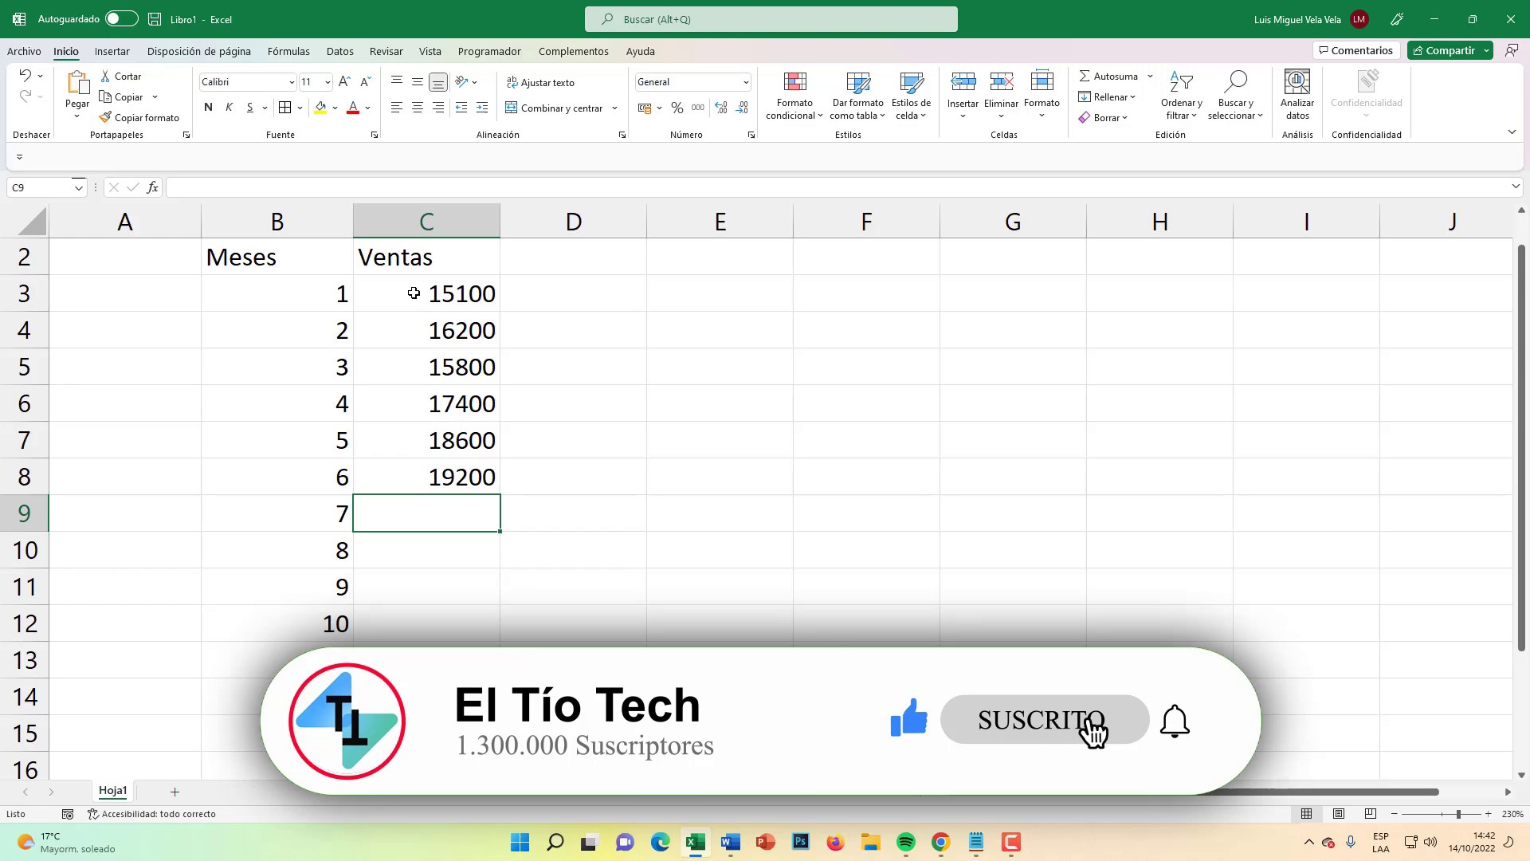
{"action": "type", "text": "2"}
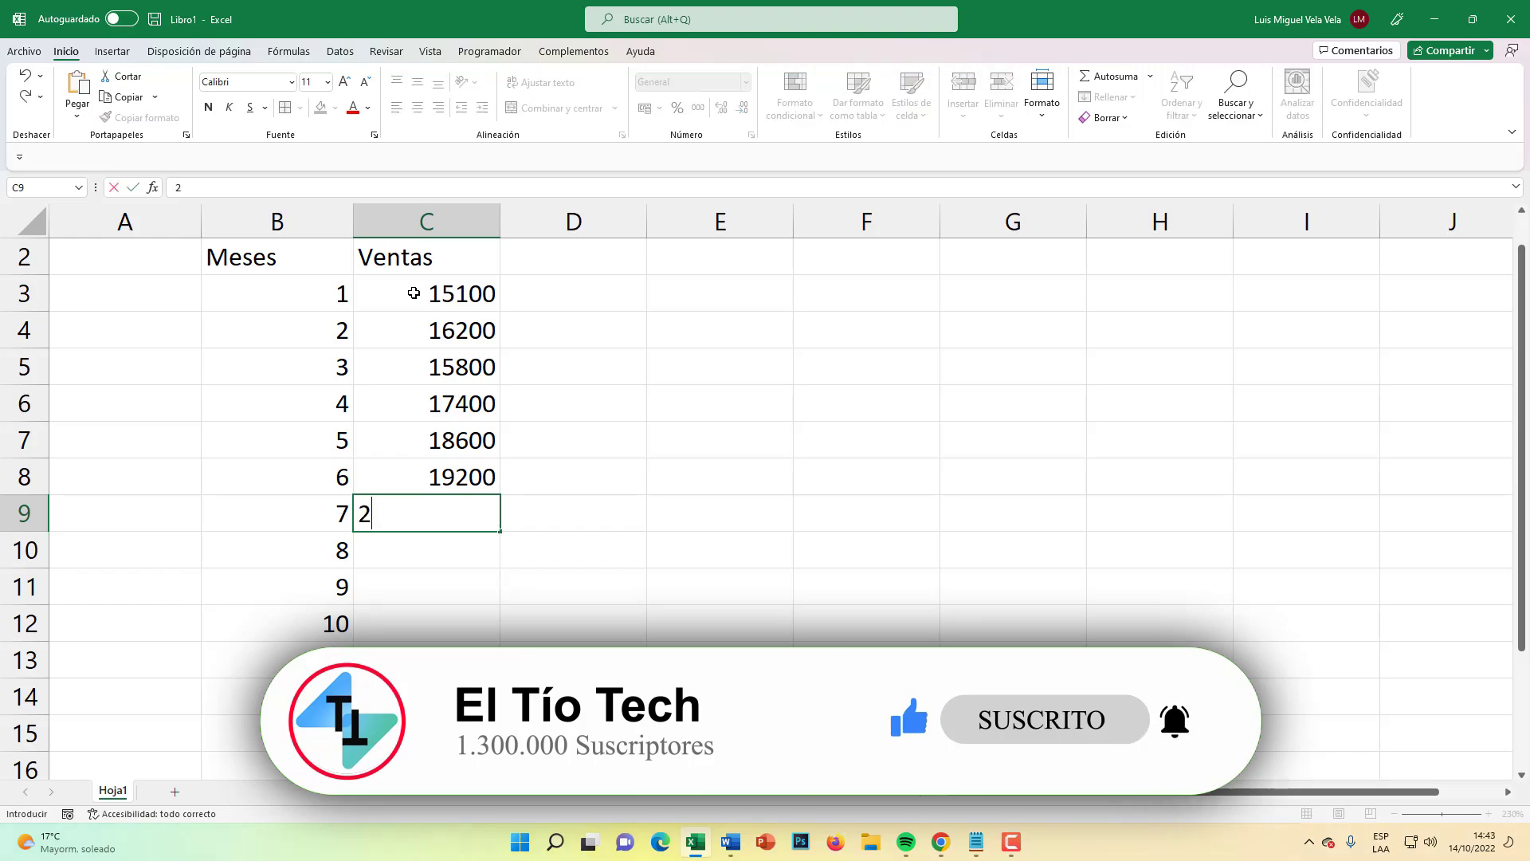
{"action": "type", "text": "0000"}
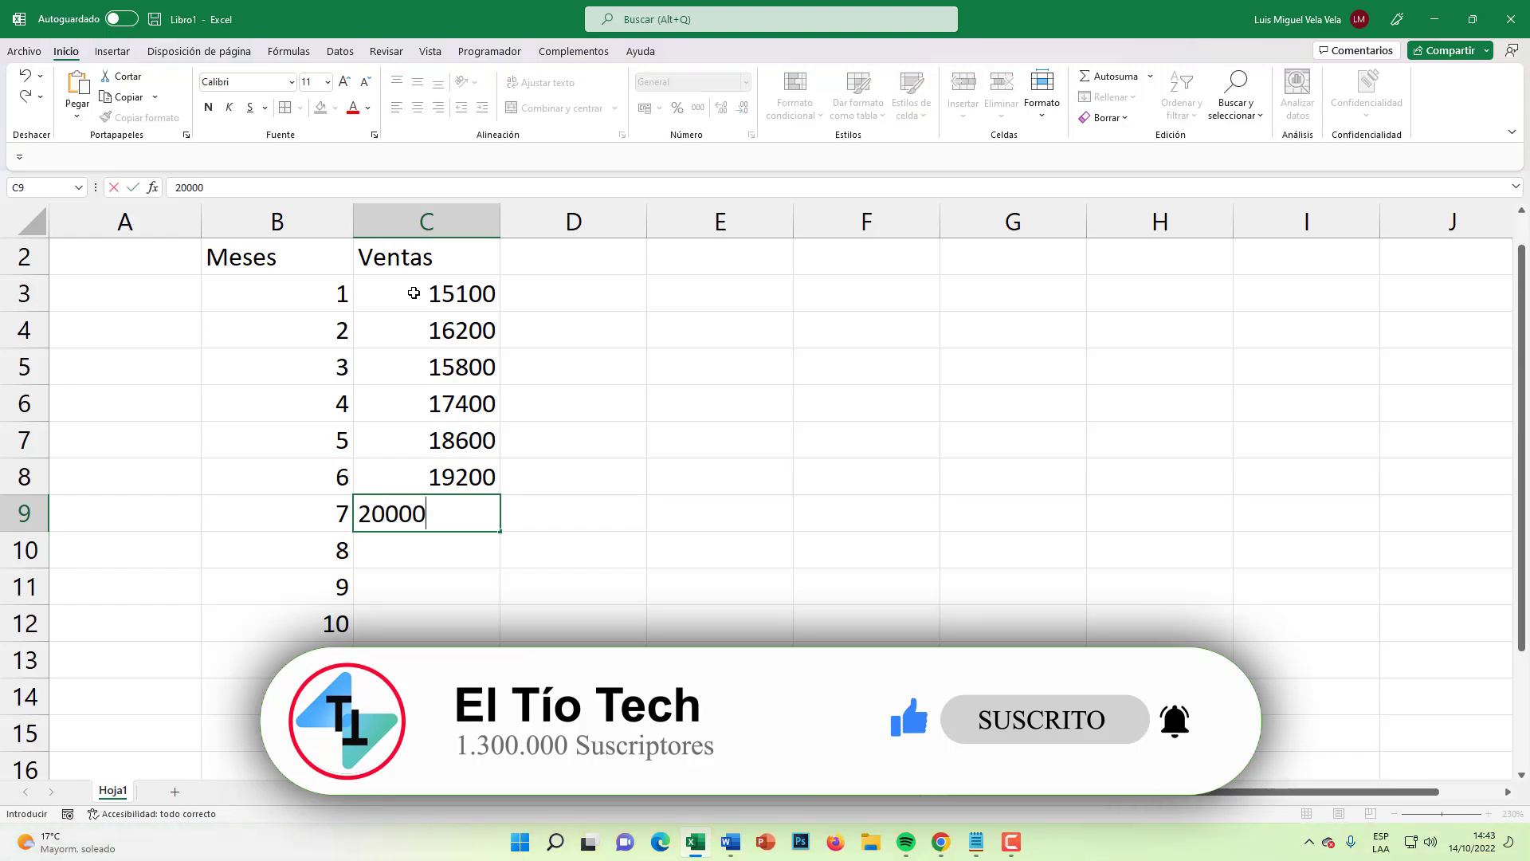
{"action": "key", "text": "Return"}
{"action": "key", "text": "Return"}
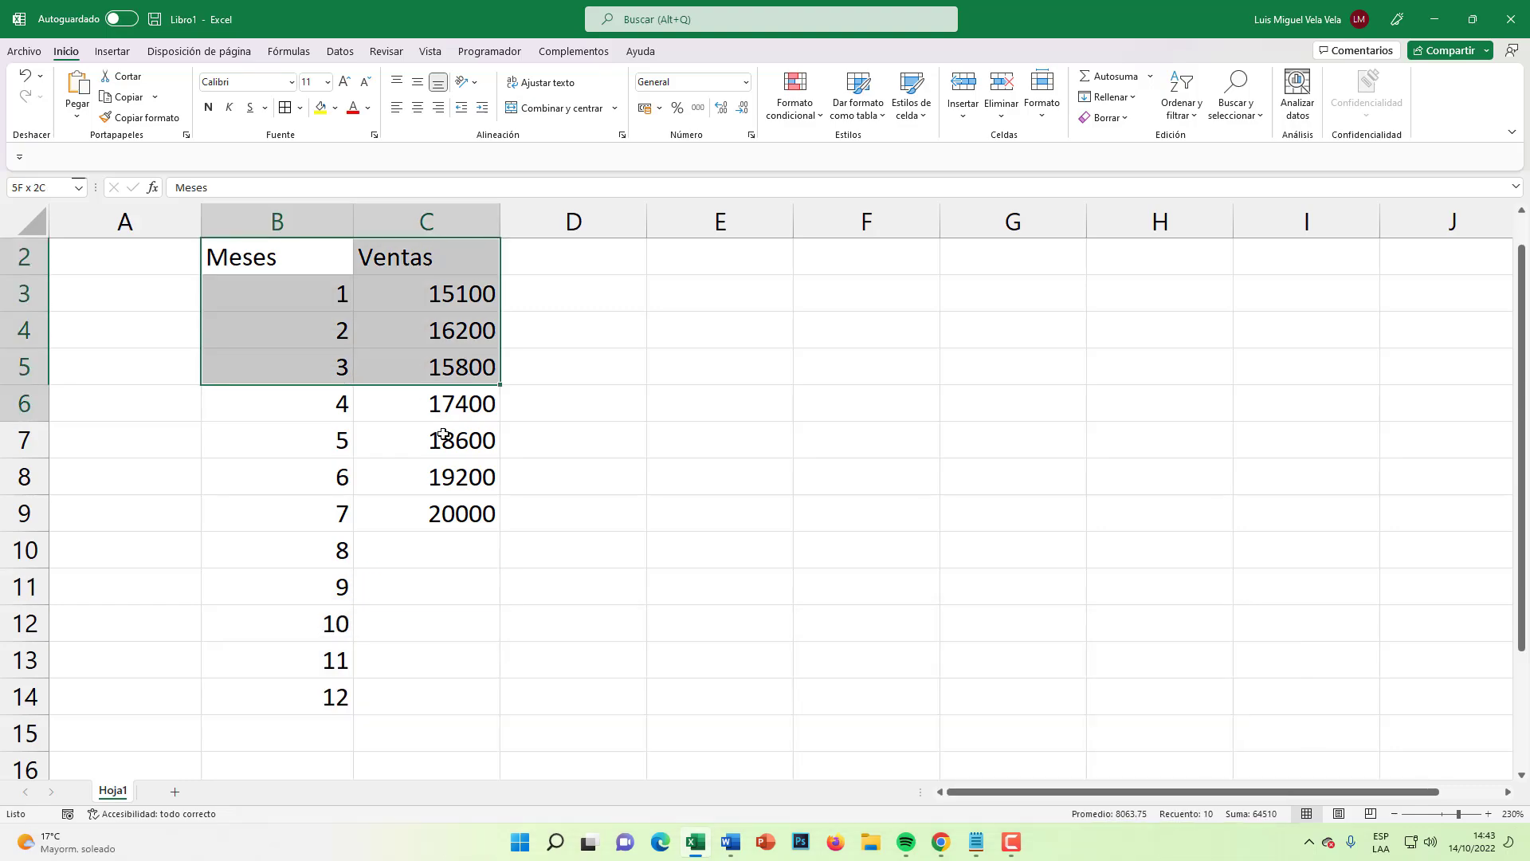
- Left-align the contents of the table B2:C14
{"action": "left_click_drag", "start_coordinate": [241, 269], "coordinate": [432, 695]}
{"action": "left_click", "coordinate": [397, 107]}
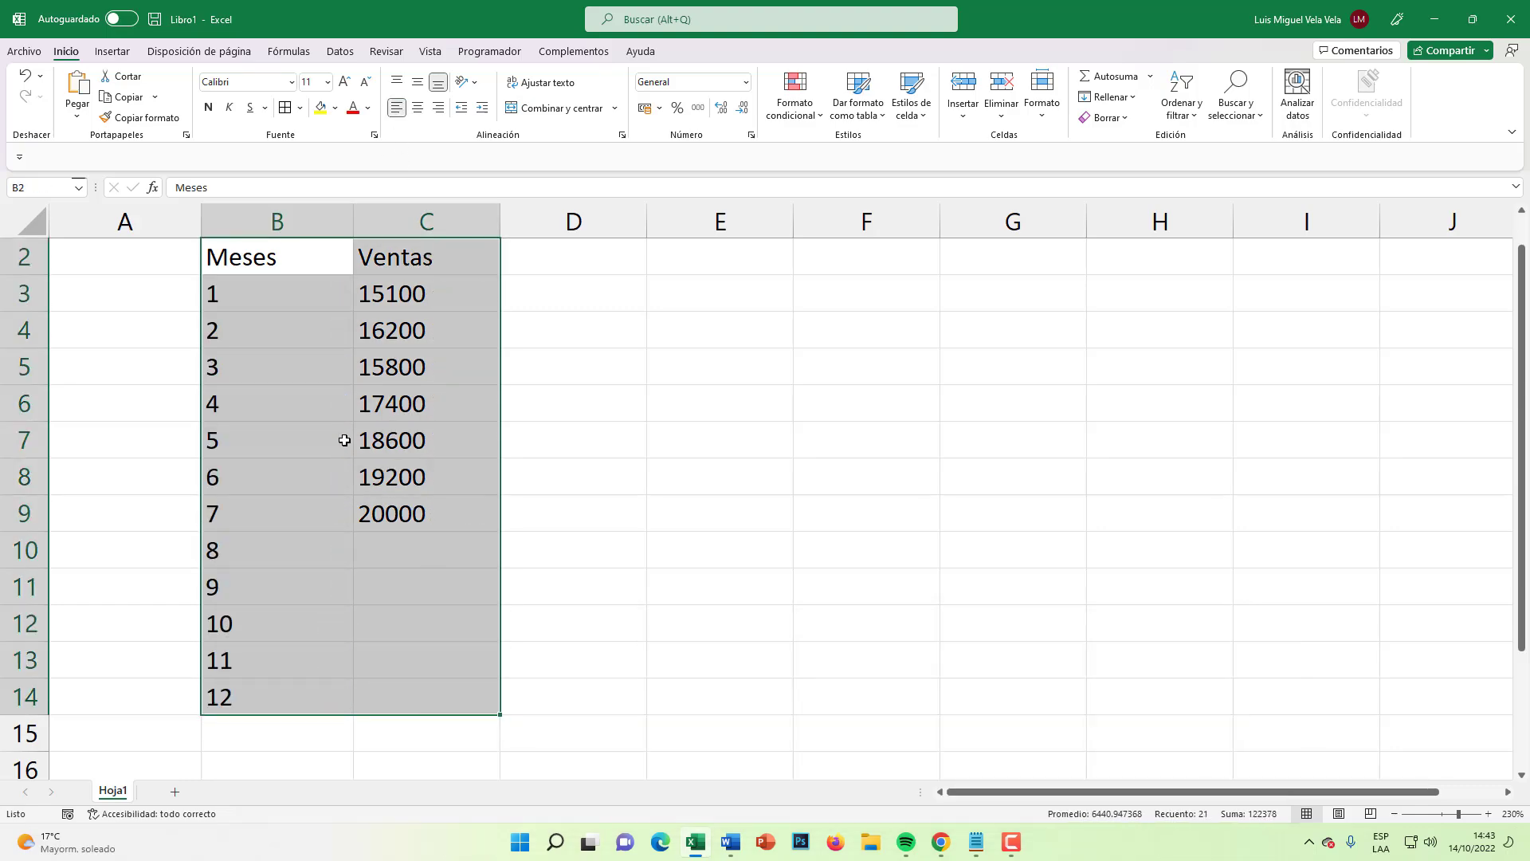
{"action": "left_click", "coordinate": [345, 440]}
{"action": "scroll", "coordinate": [366, 577], "scroll_direction": "up", "scroll_amount": 1}
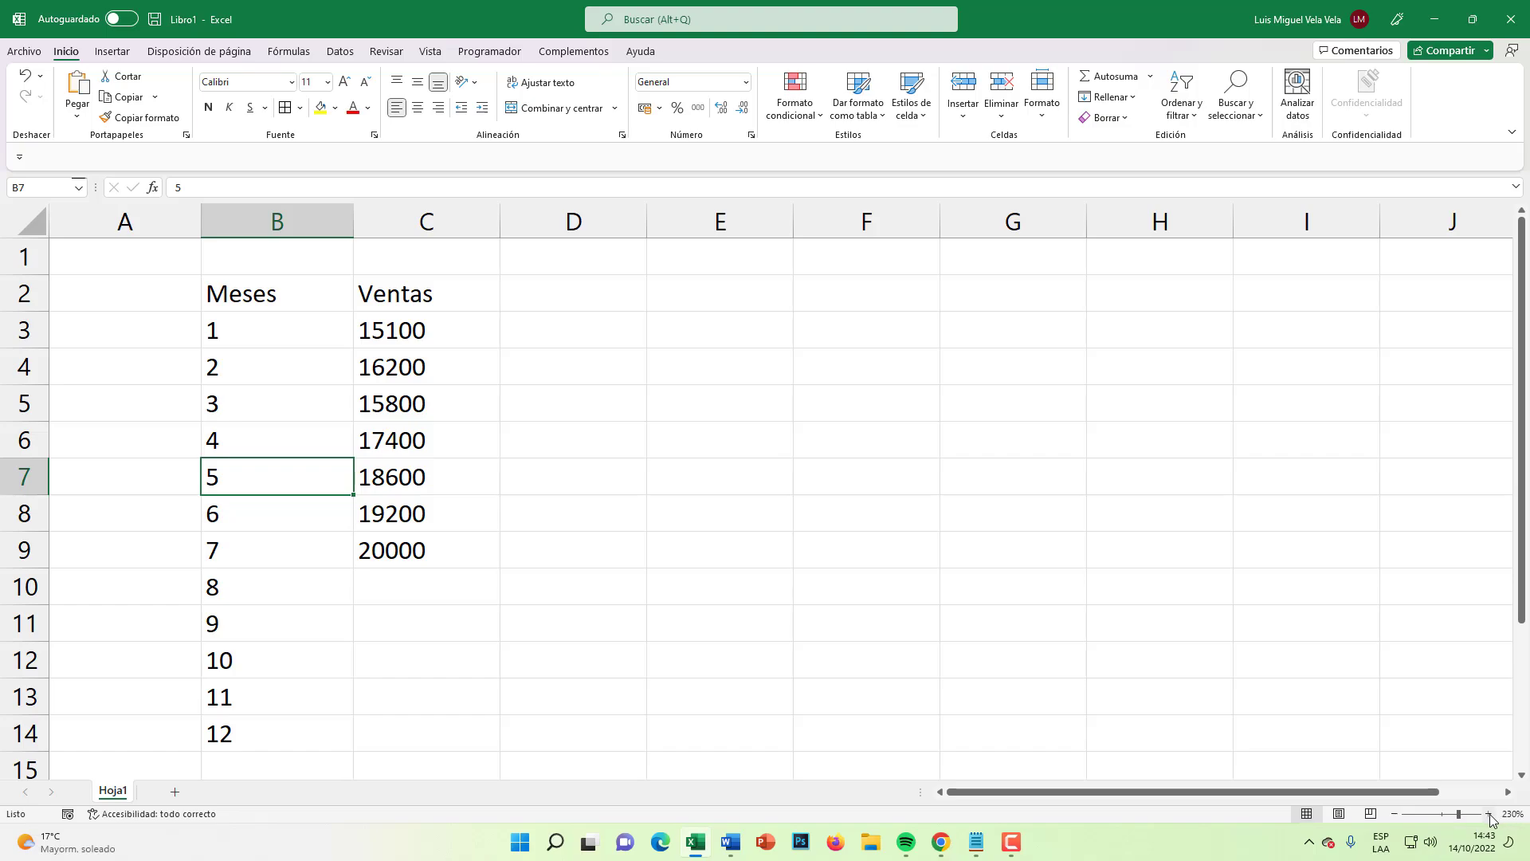
{"action": "left_click", "coordinate": [1488, 814]}
{"action": "left_click", "coordinate": [1488, 813]}
{"action": "left_click", "coordinate": [1488, 814]}
{"action": "scroll", "coordinate": [334, 604], "scroll_direction": "up", "scroll_amount": 1}
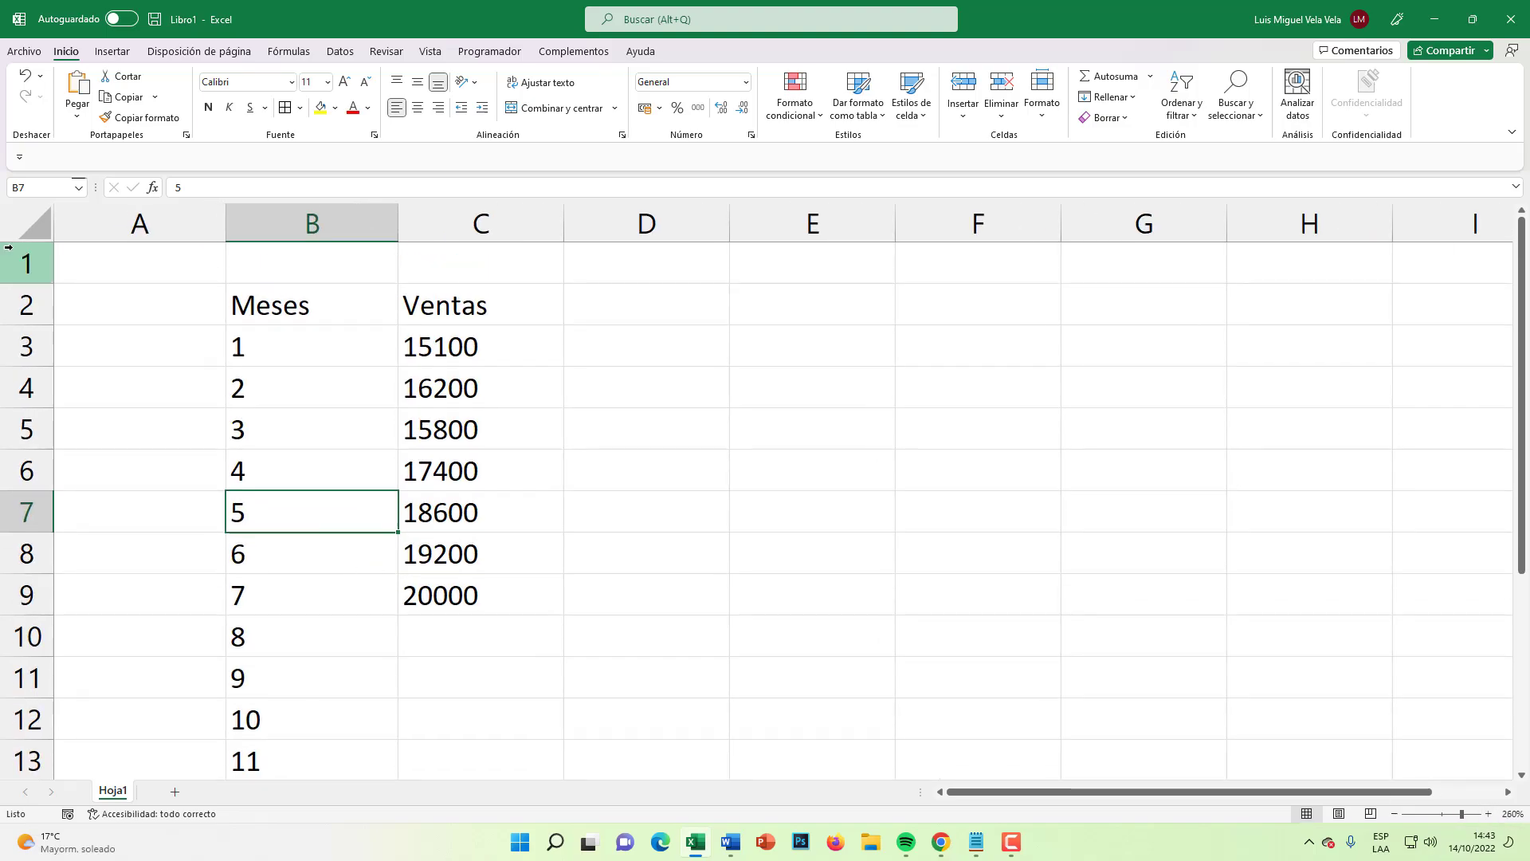
{"action": "scroll", "coordinate": [456, 324], "scroll_direction": "down", "scroll_amount": 1}
- Add borders to all table cells and fill the Meses/Ventas headers light blue
{"action": "left_click_drag", "start_coordinate": [293, 289], "coordinate": [463, 654]}
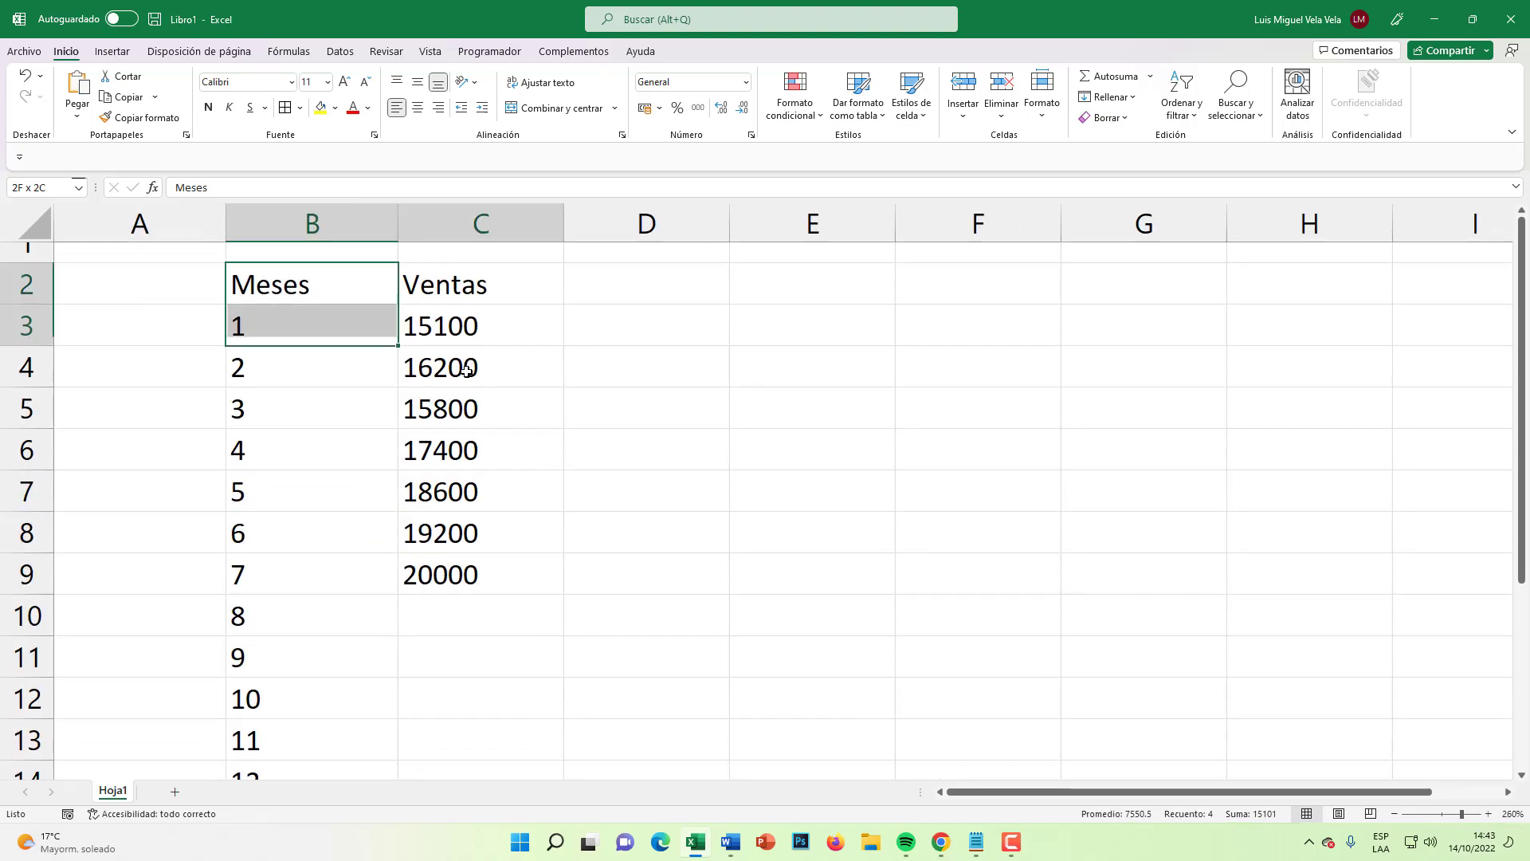
{"action": "scroll", "coordinate": [463, 654], "scroll_direction": "up", "scroll_amount": 1}
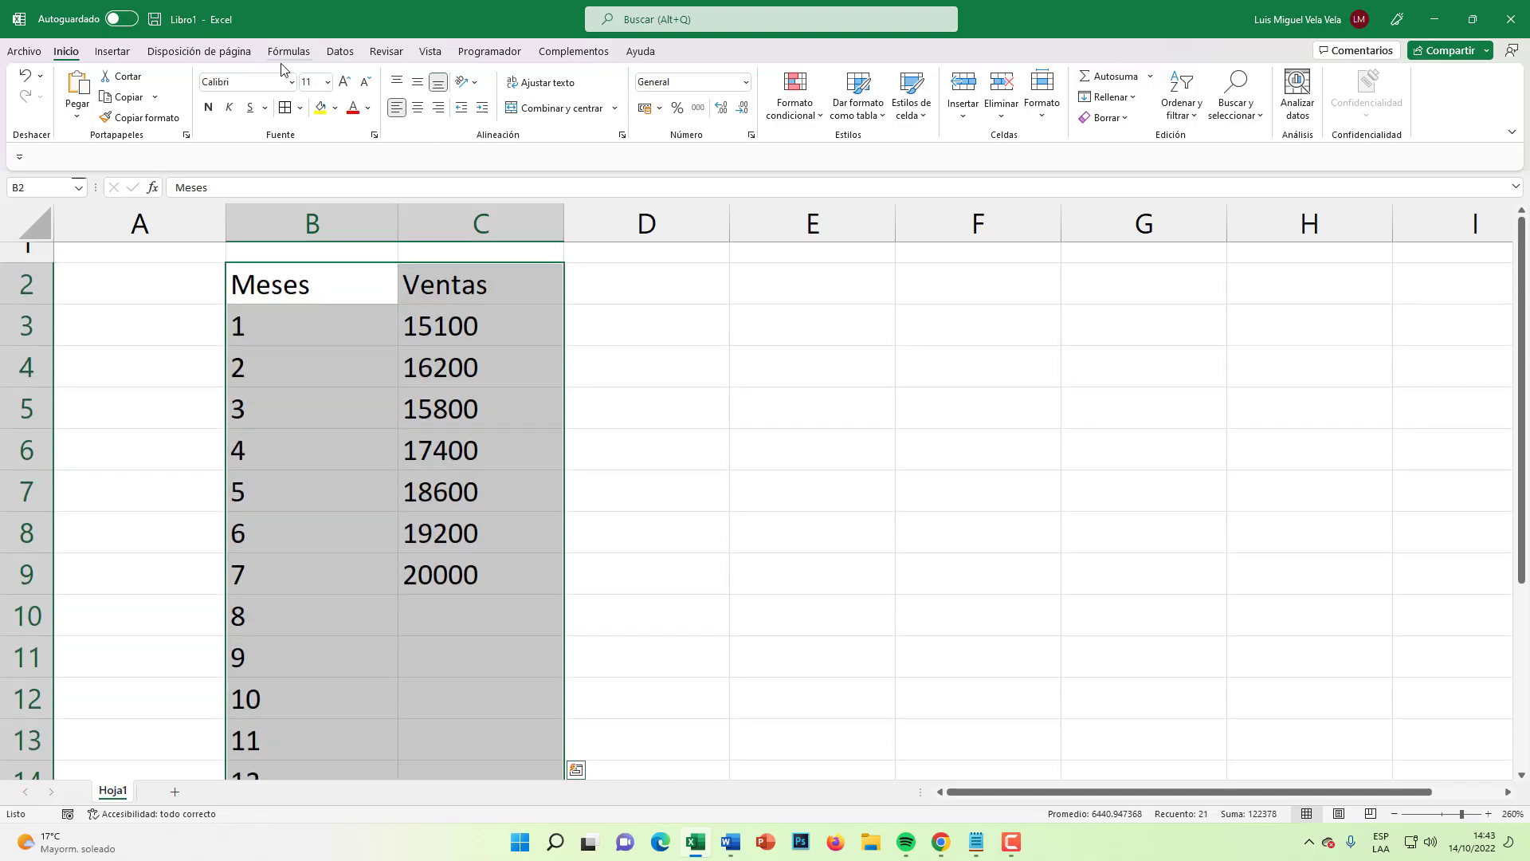
{"action": "left_click", "coordinate": [284, 107]}
{"action": "left_click", "coordinate": [344, 277]}
{"action": "left_click_drag", "start_coordinate": [344, 276], "coordinate": [466, 279]}
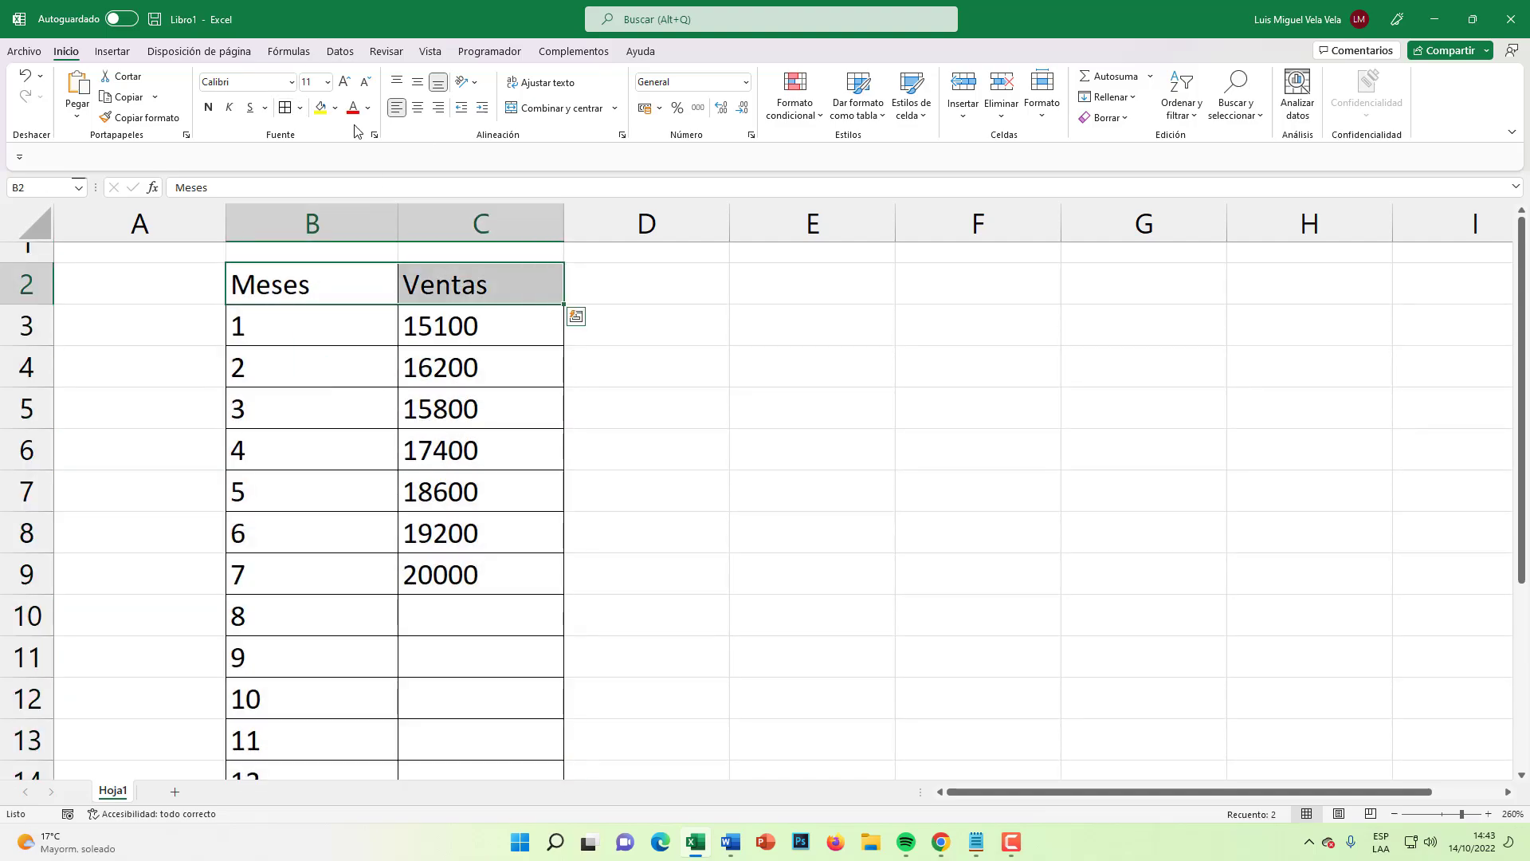
{"action": "left_click", "coordinate": [335, 108]}
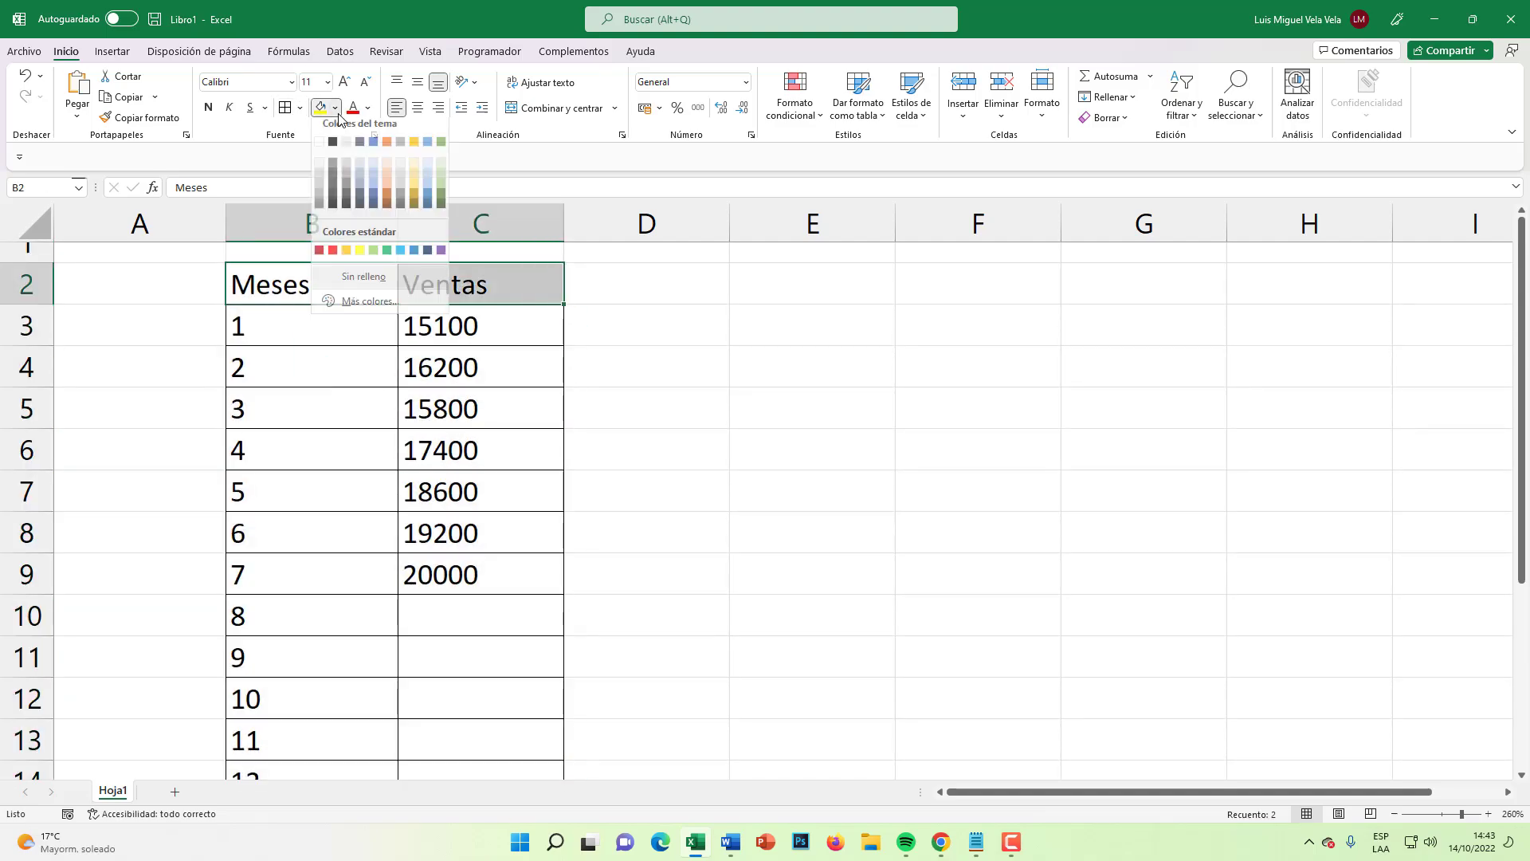
{"action": "left_click", "coordinate": [425, 180]}
- Format the Ventas values C3:C14 as S/ currency and widen column C
{"action": "left_click_drag", "start_coordinate": [474, 337], "coordinate": [469, 681]}
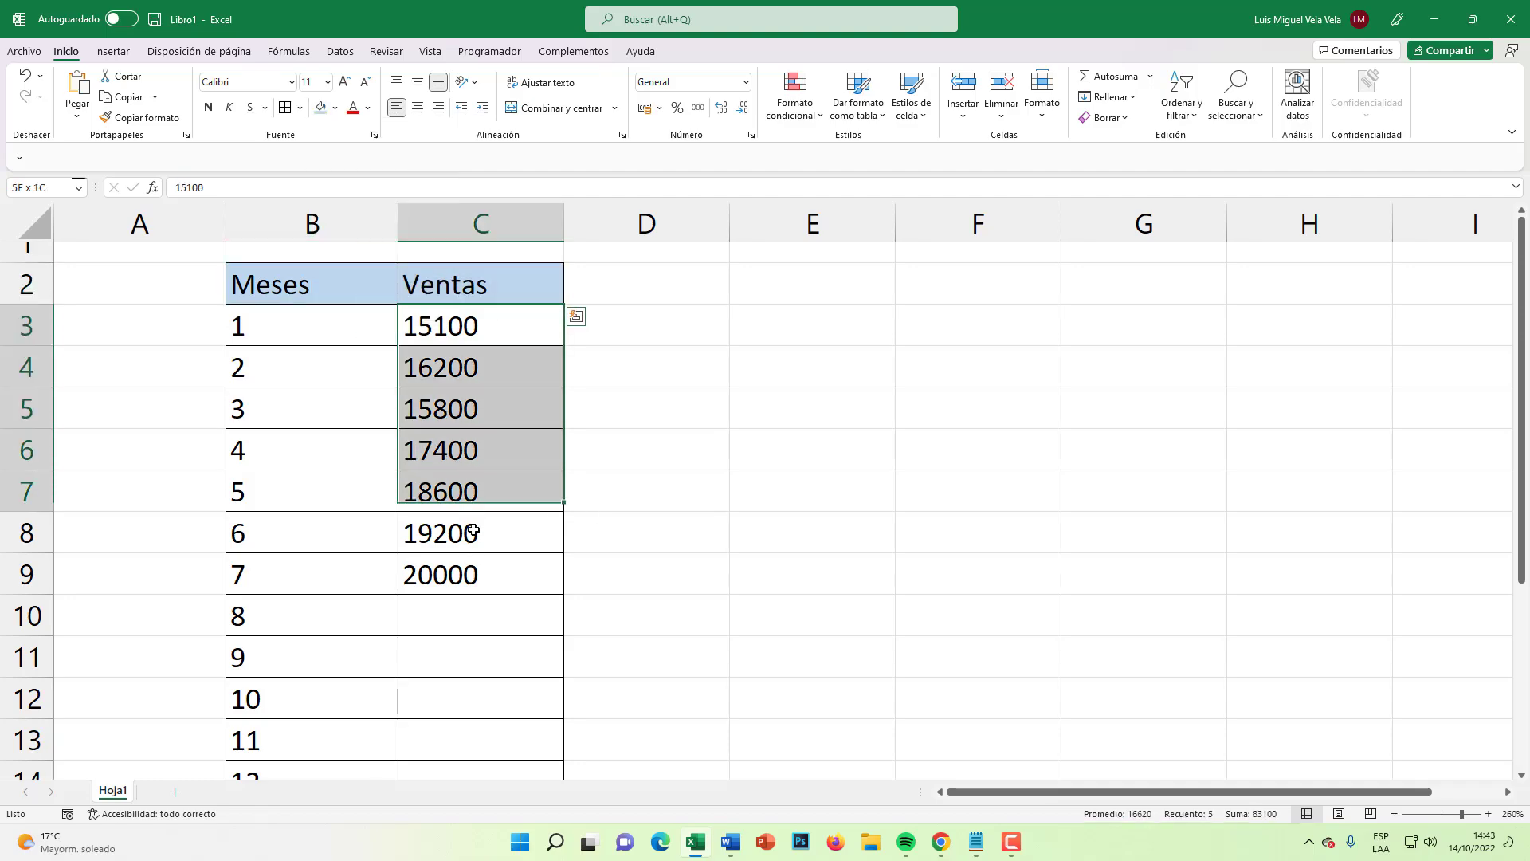
{"action": "scroll", "coordinate": [470, 680], "scroll_direction": "up", "scroll_amount": 1}
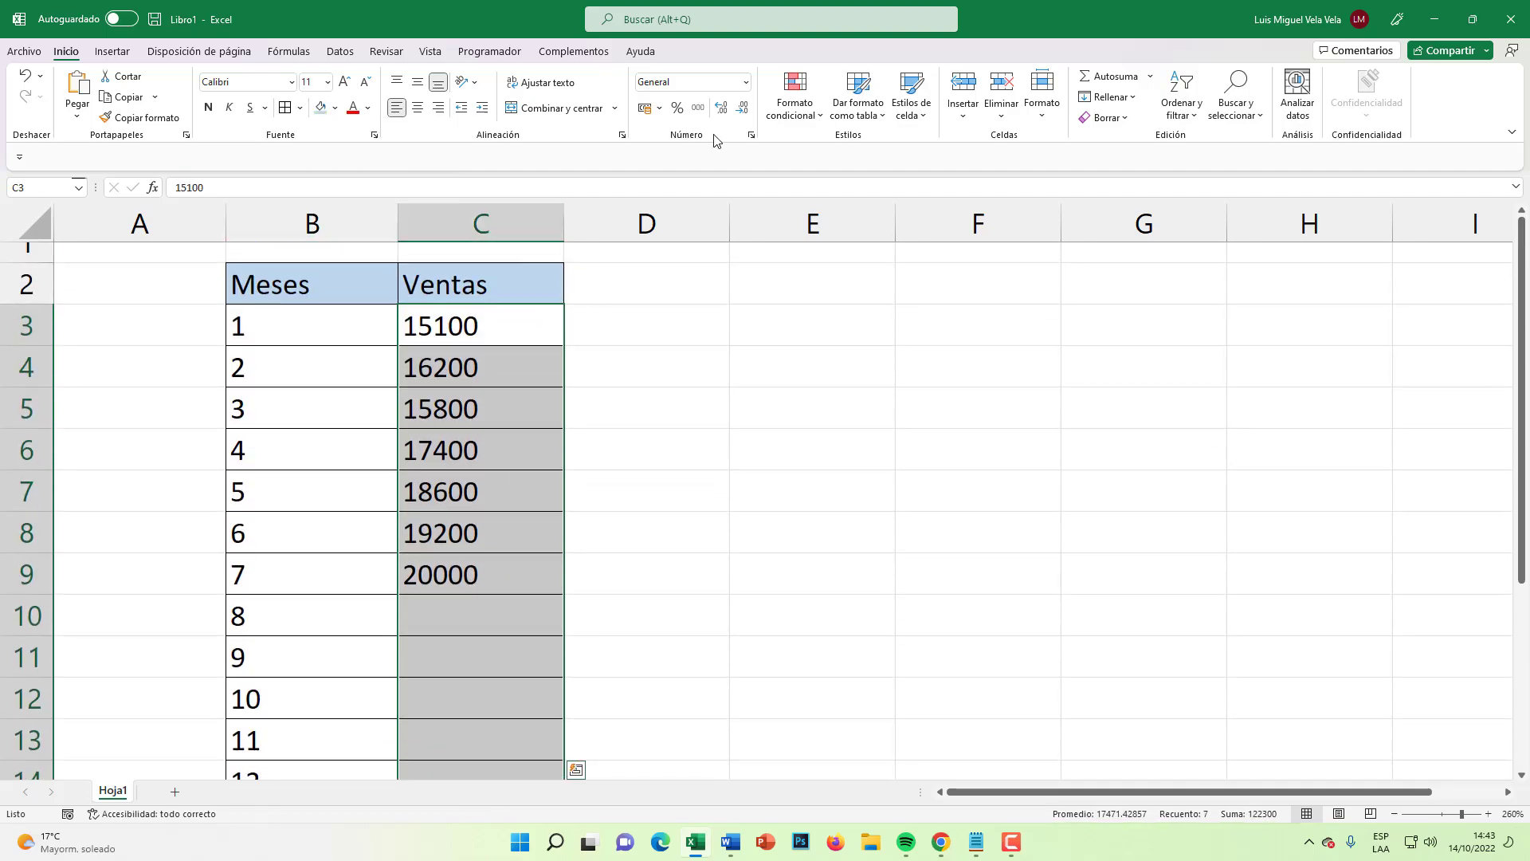
{"action": "left_click", "coordinate": [745, 81]}
{"action": "left_click", "coordinate": [702, 200]}
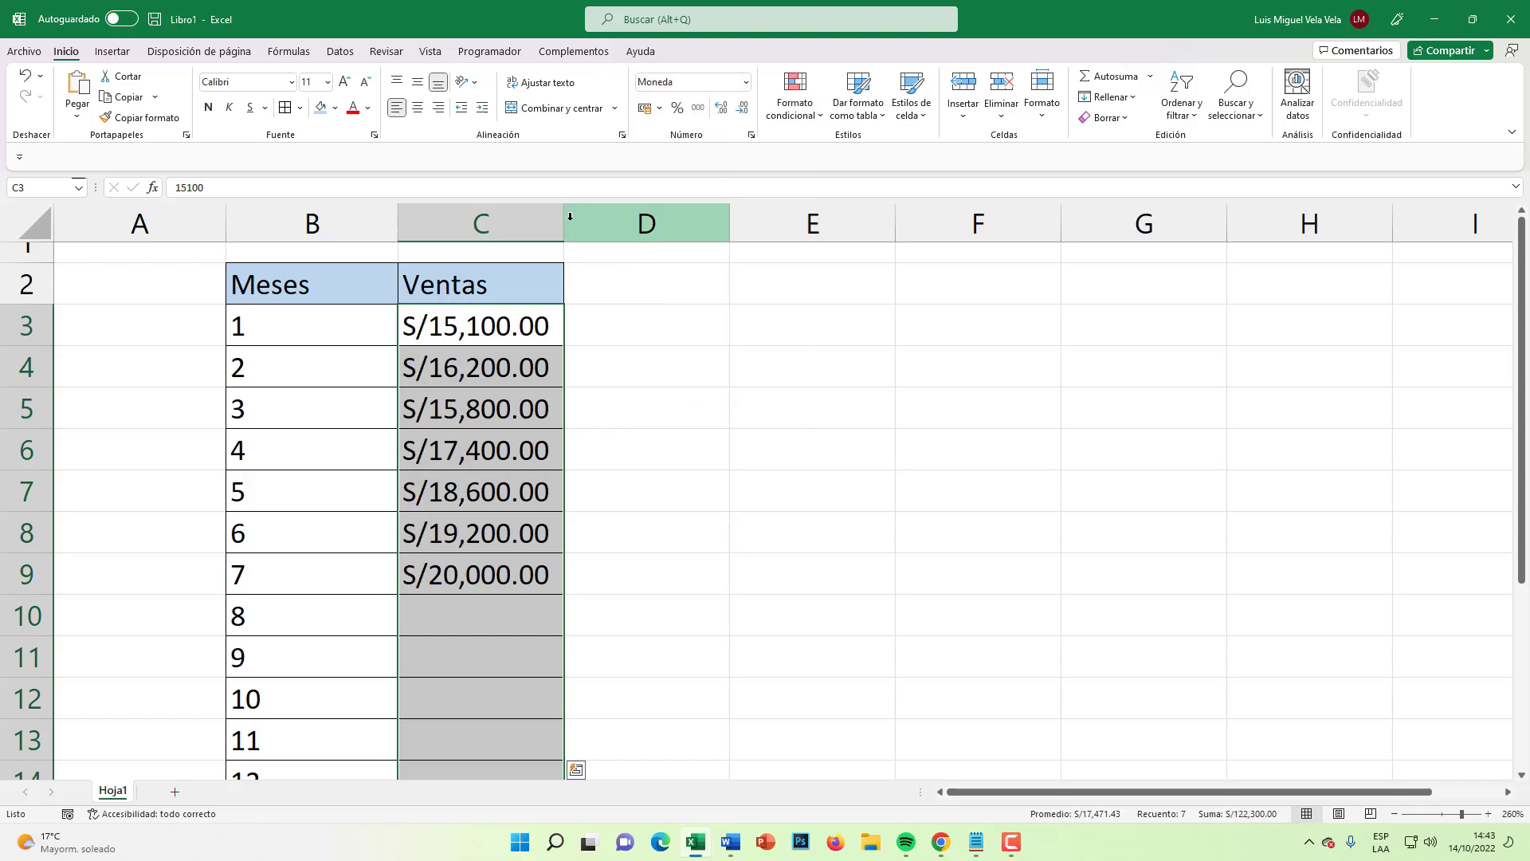
{"action": "left_click_drag", "start_coordinate": [564, 223], "coordinate": [599, 223]}
{"action": "left_click", "coordinate": [485, 611]}
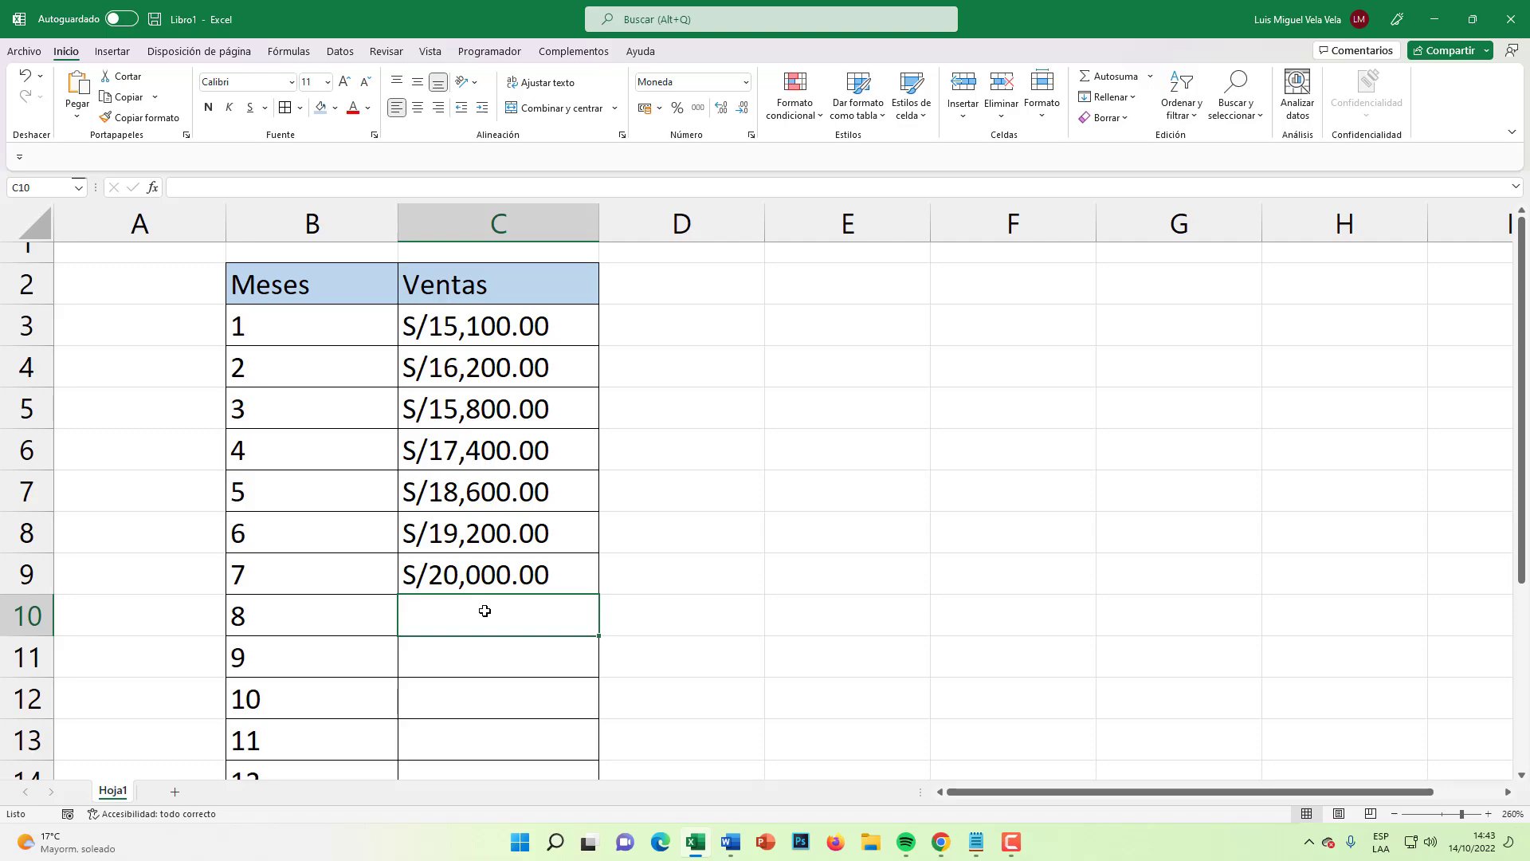
- Start a formula in C10 using the PRONOSTICO.LINEAL function
{"action": "type", "text": "="}
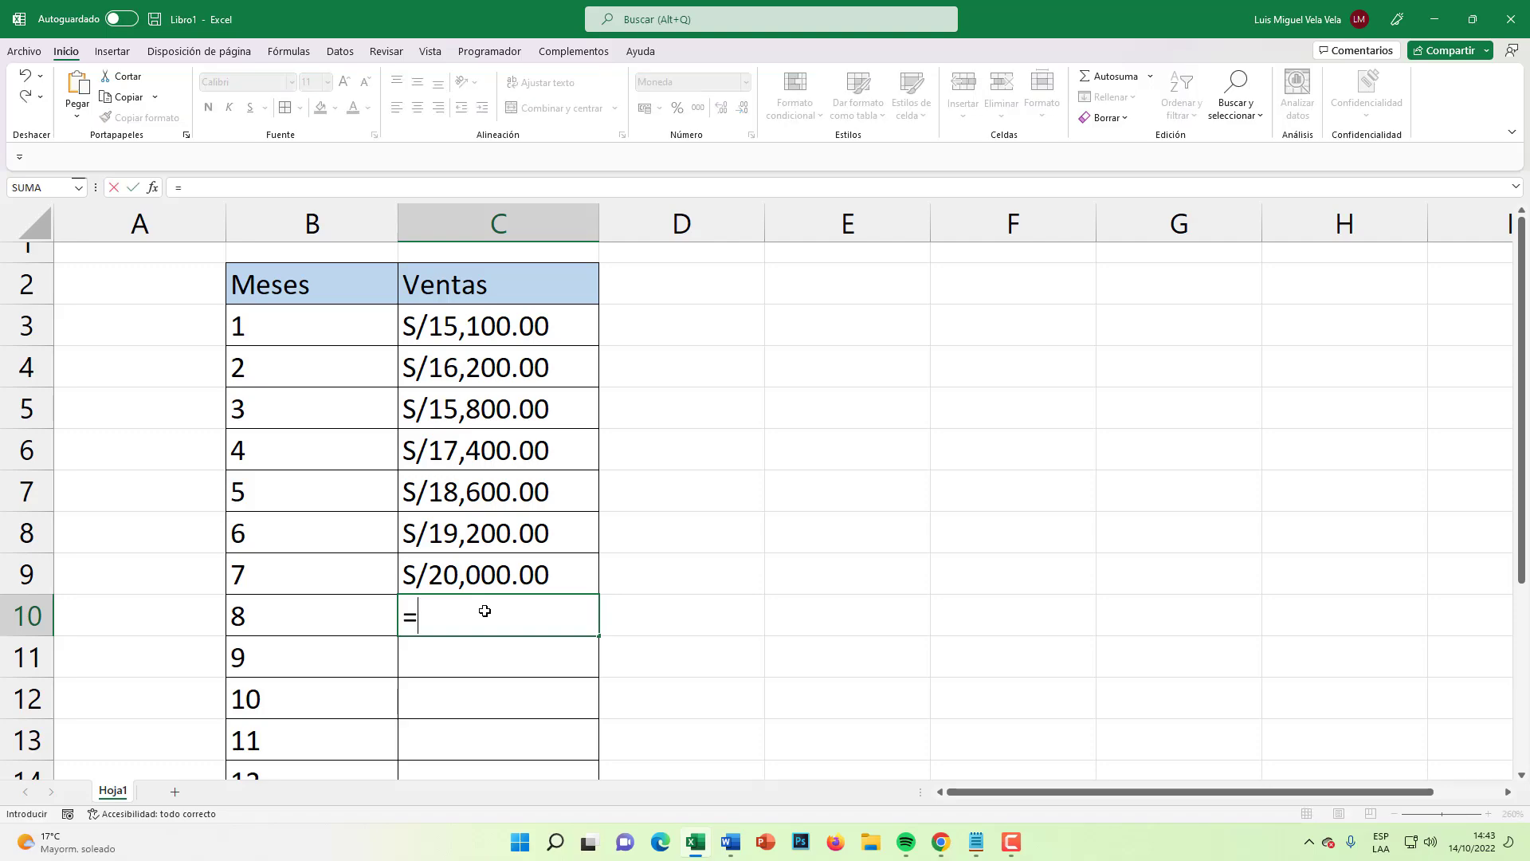
{"action": "type", "text": "pronos"}
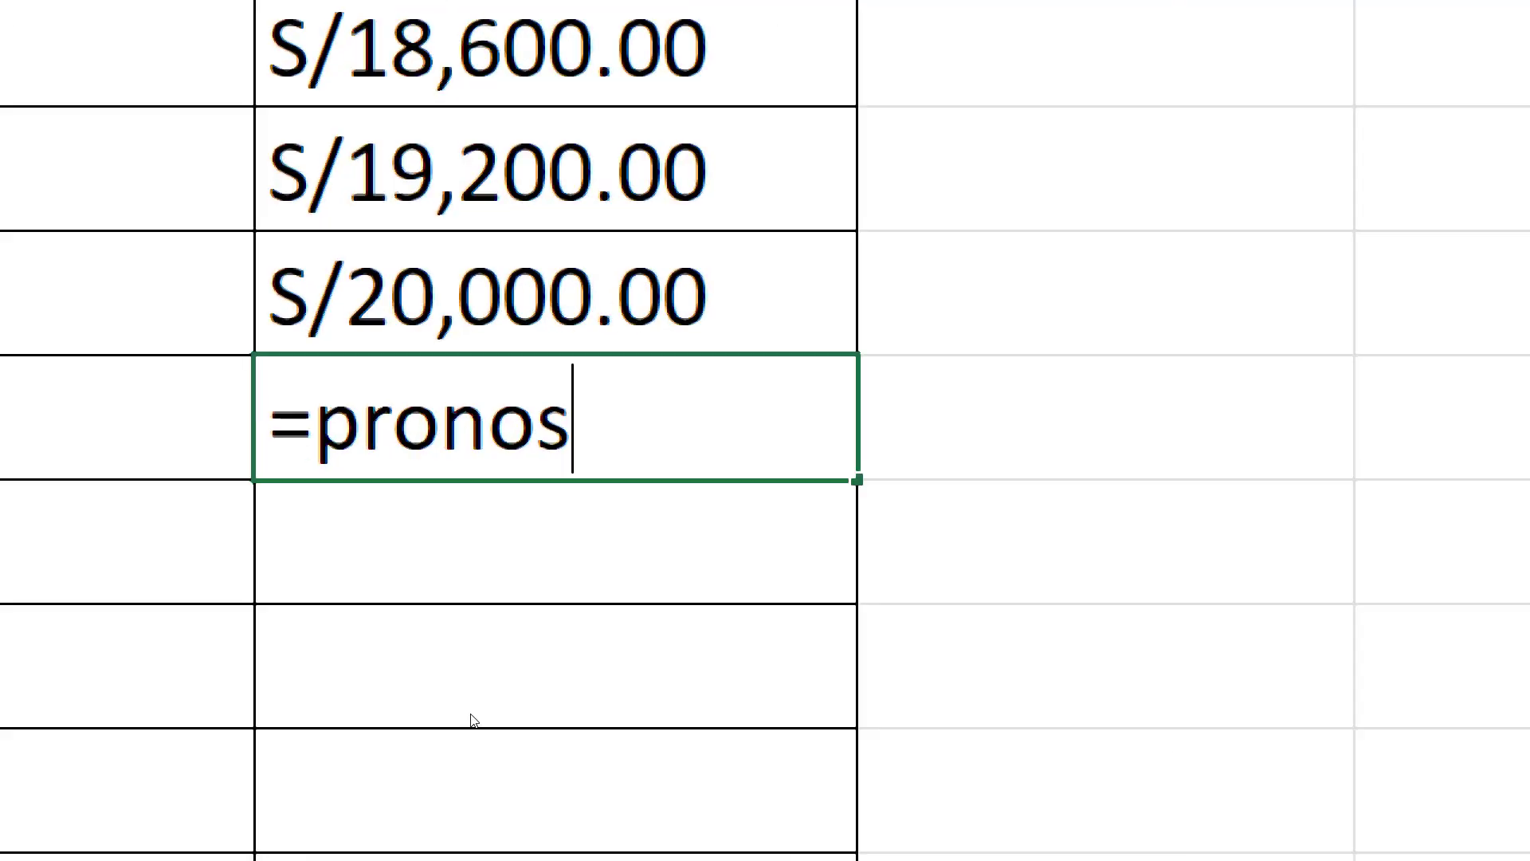
{"action": "key", "text": "BackSpace"}
{"action": "type", "text": "s"}
{"action": "left_click", "coordinate": [471, 713]}
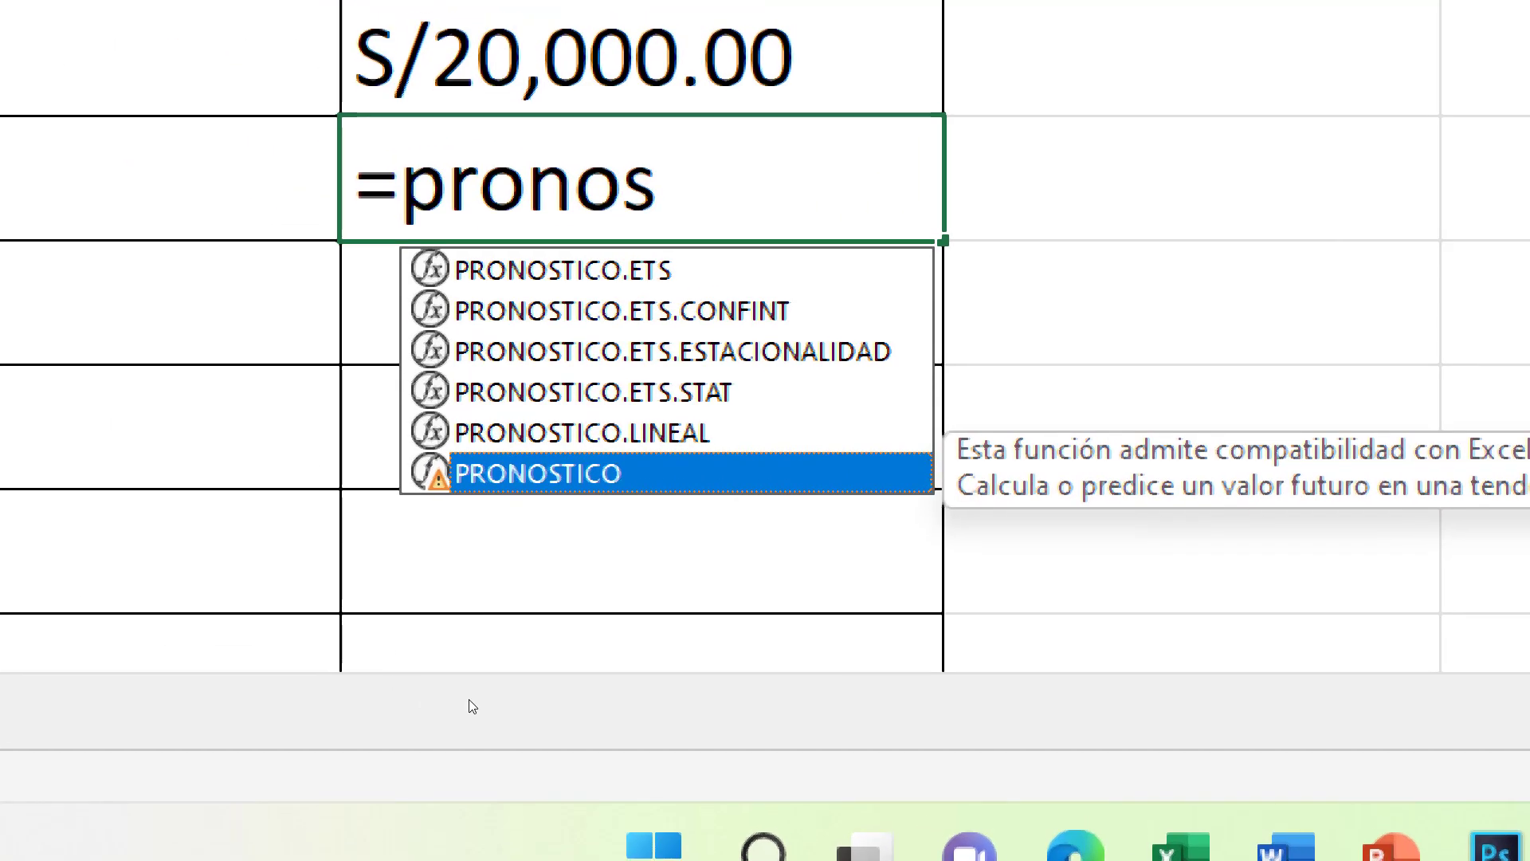
{"action": "key", "text": "Up"}
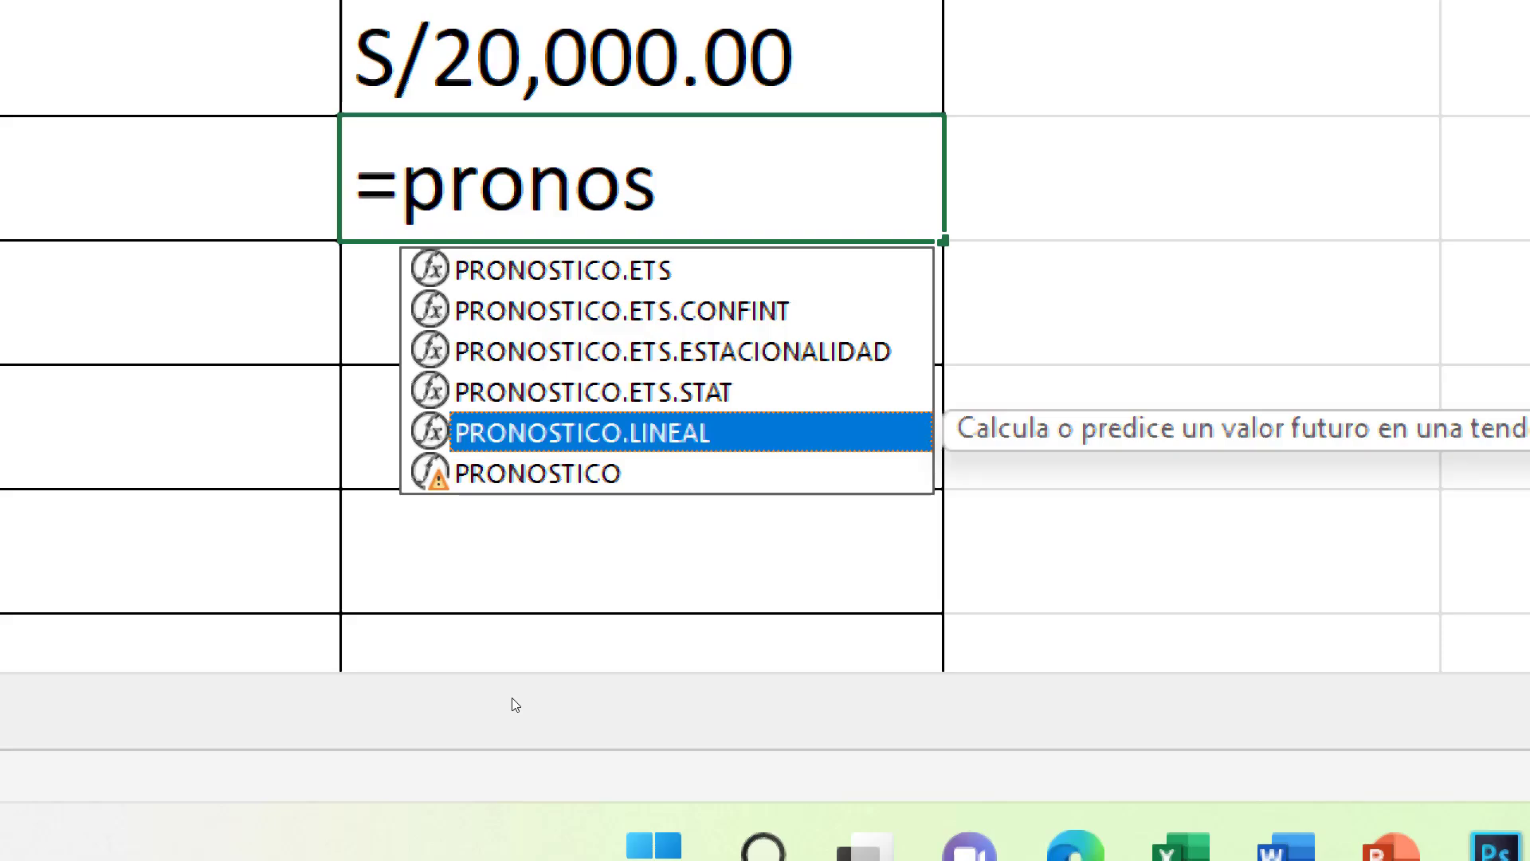
{"action": "key", "text": "Down"}
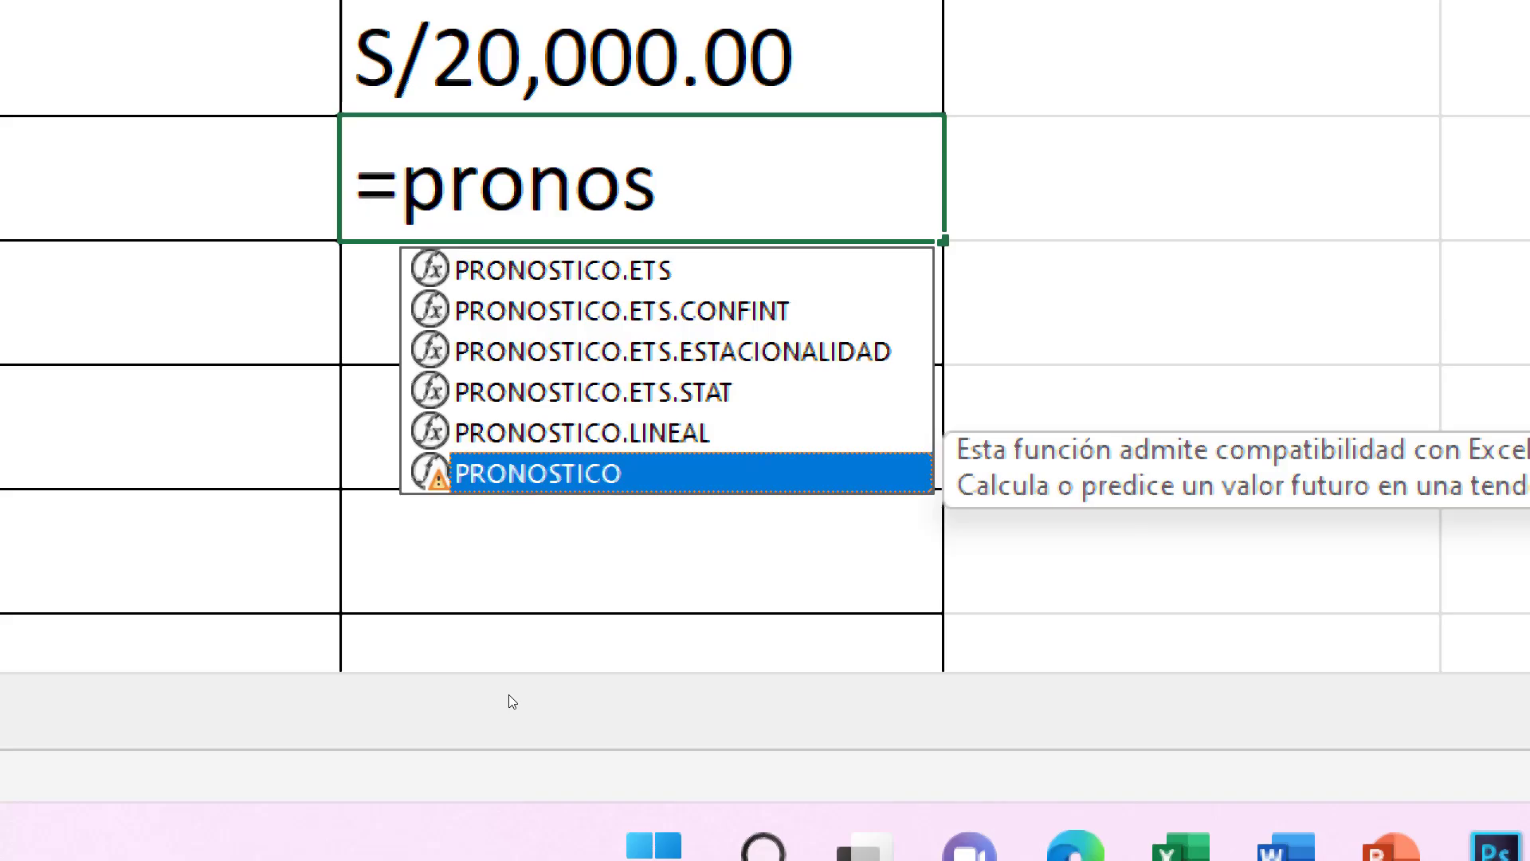
{"action": "key", "text": "Up"}
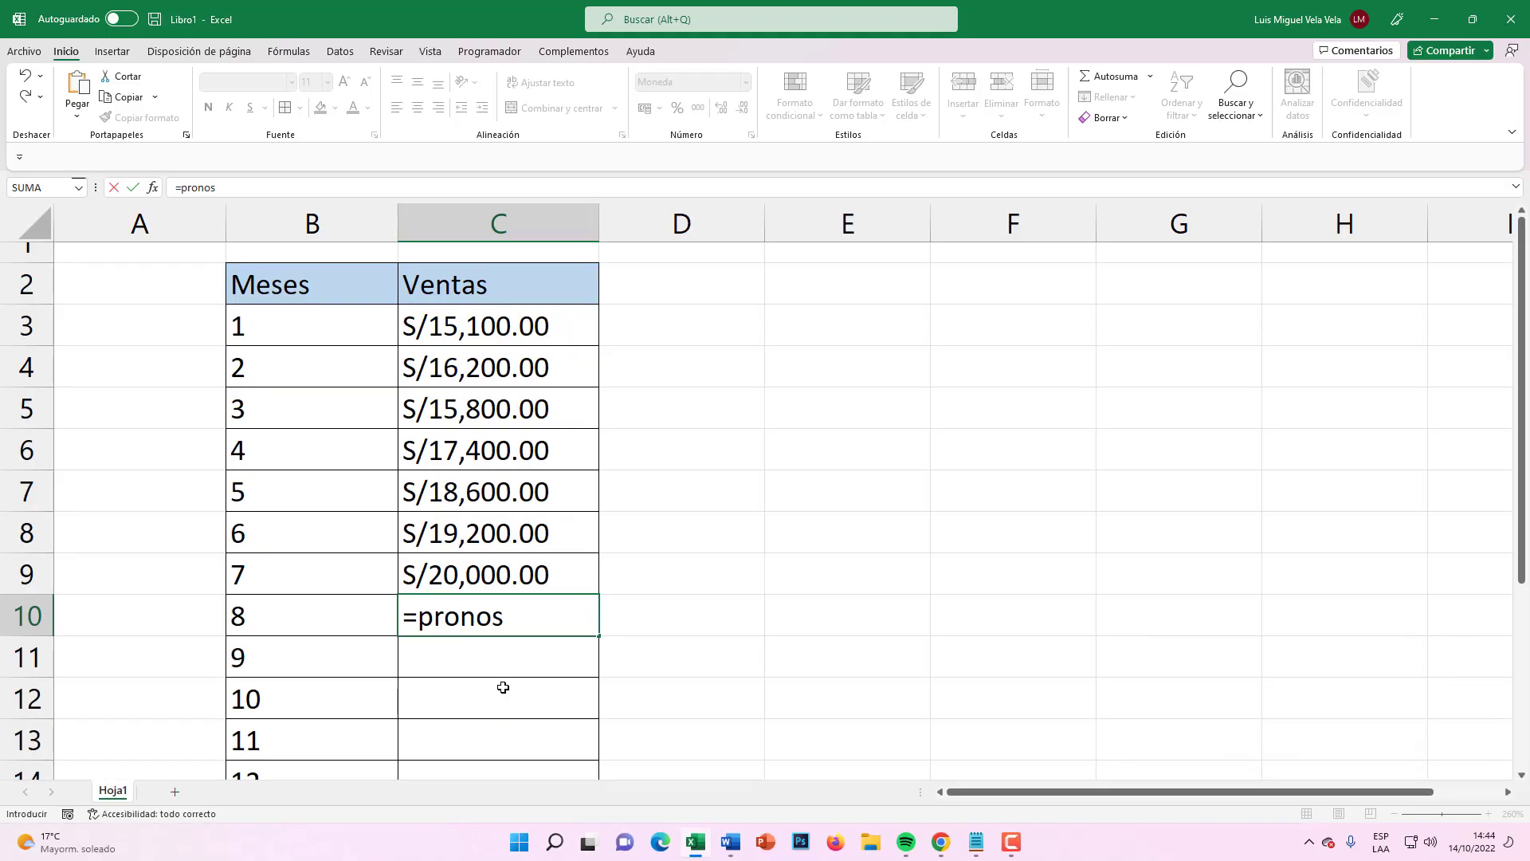
{"action": "type", "text": "."}
{"action": "key", "text": "BackSpace"}
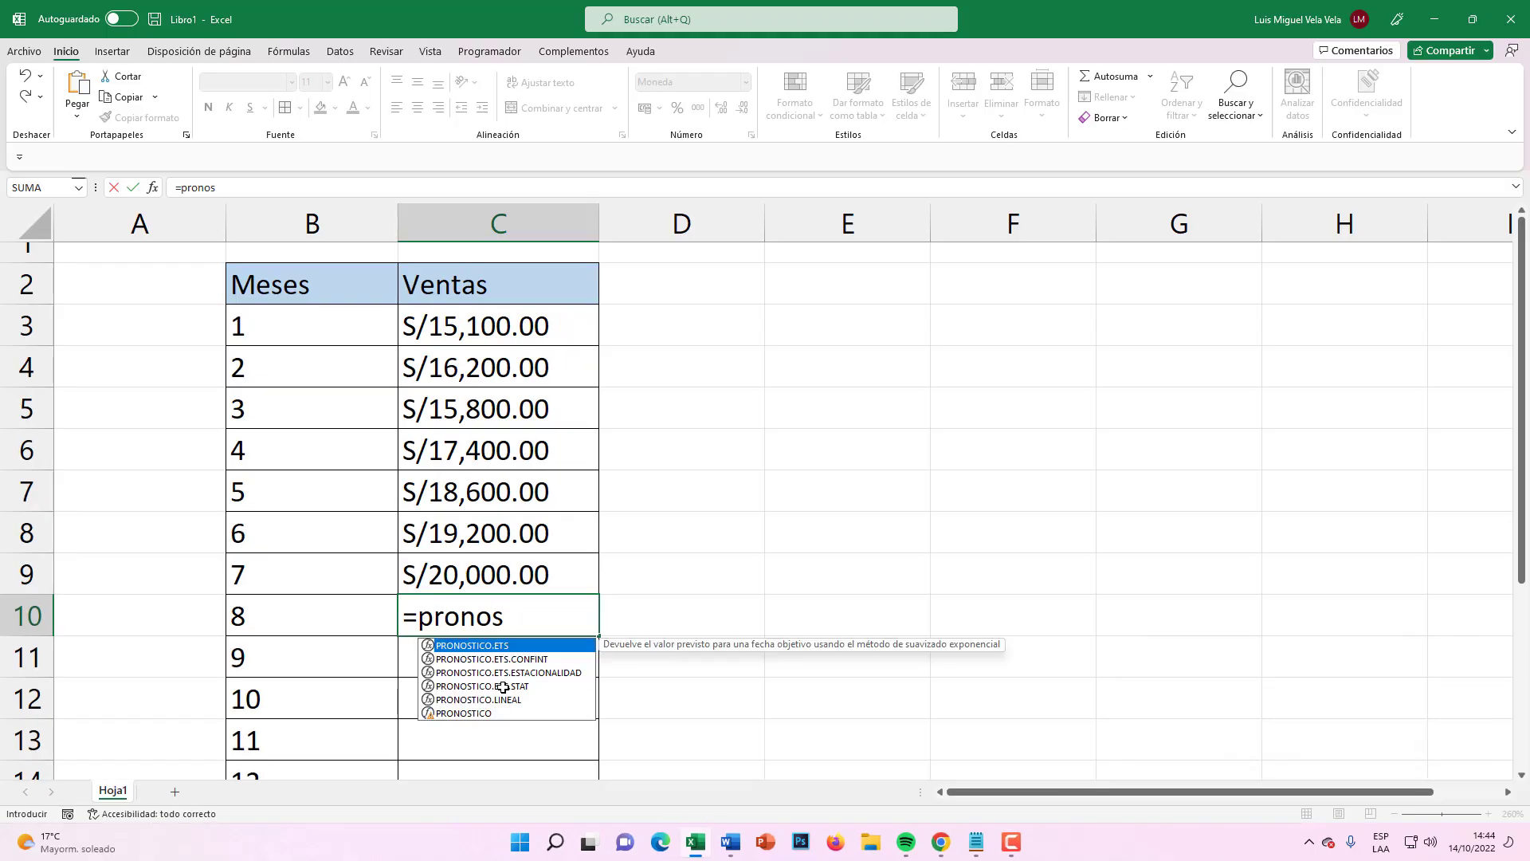
{"action": "key", "text": "Down"}
{"action": "key", "text": "Down"}
{"action": "key", "text": "Tab"}
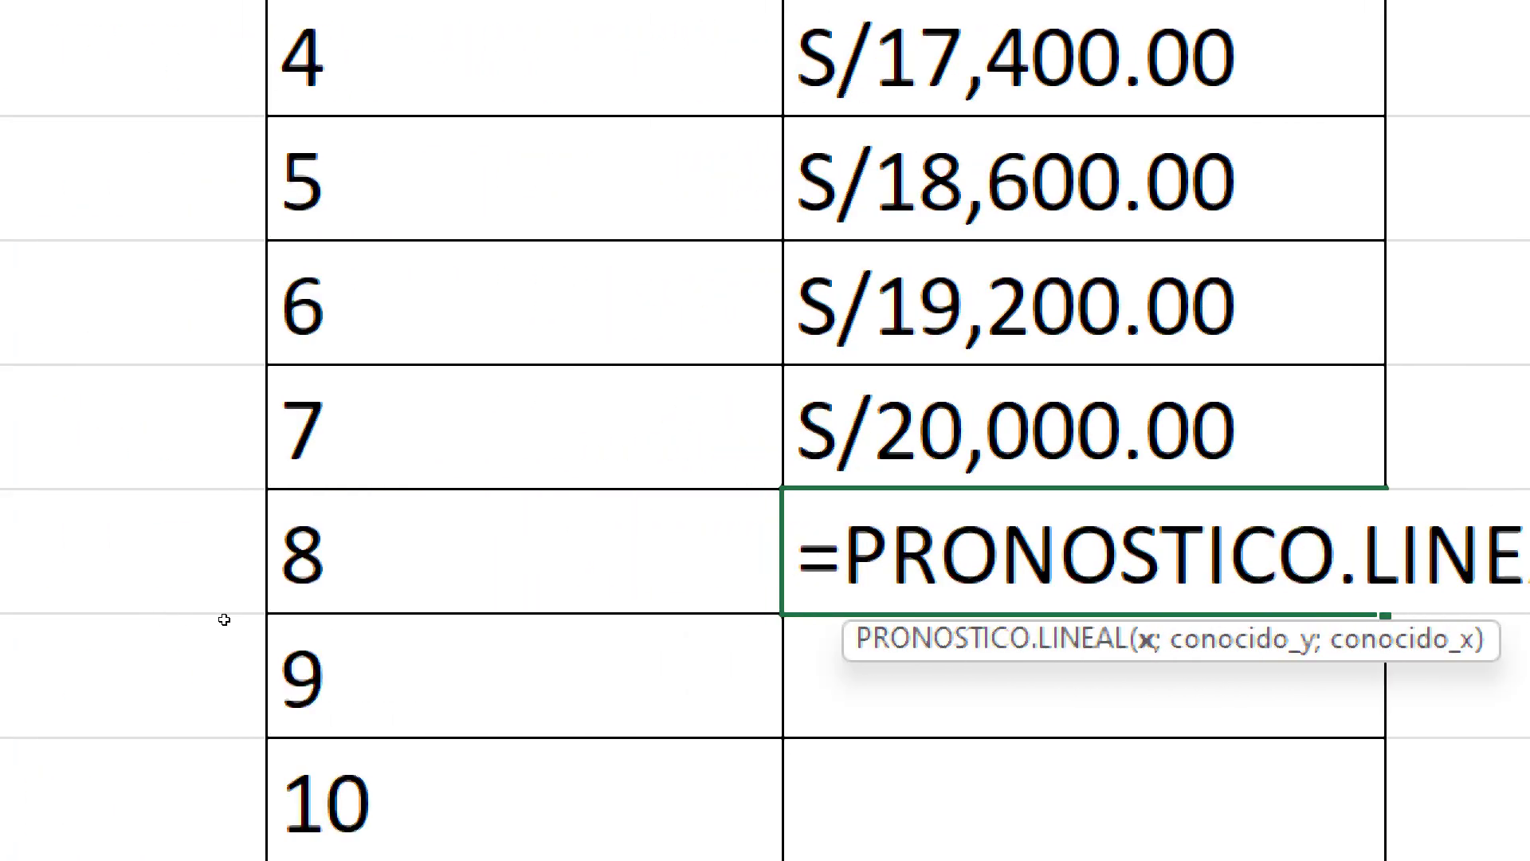
- Give it arguments B10, C3:C9 and B3:B9 to forecast S/20,828.57
{"action": "left_click", "coordinate": [293, 607]}
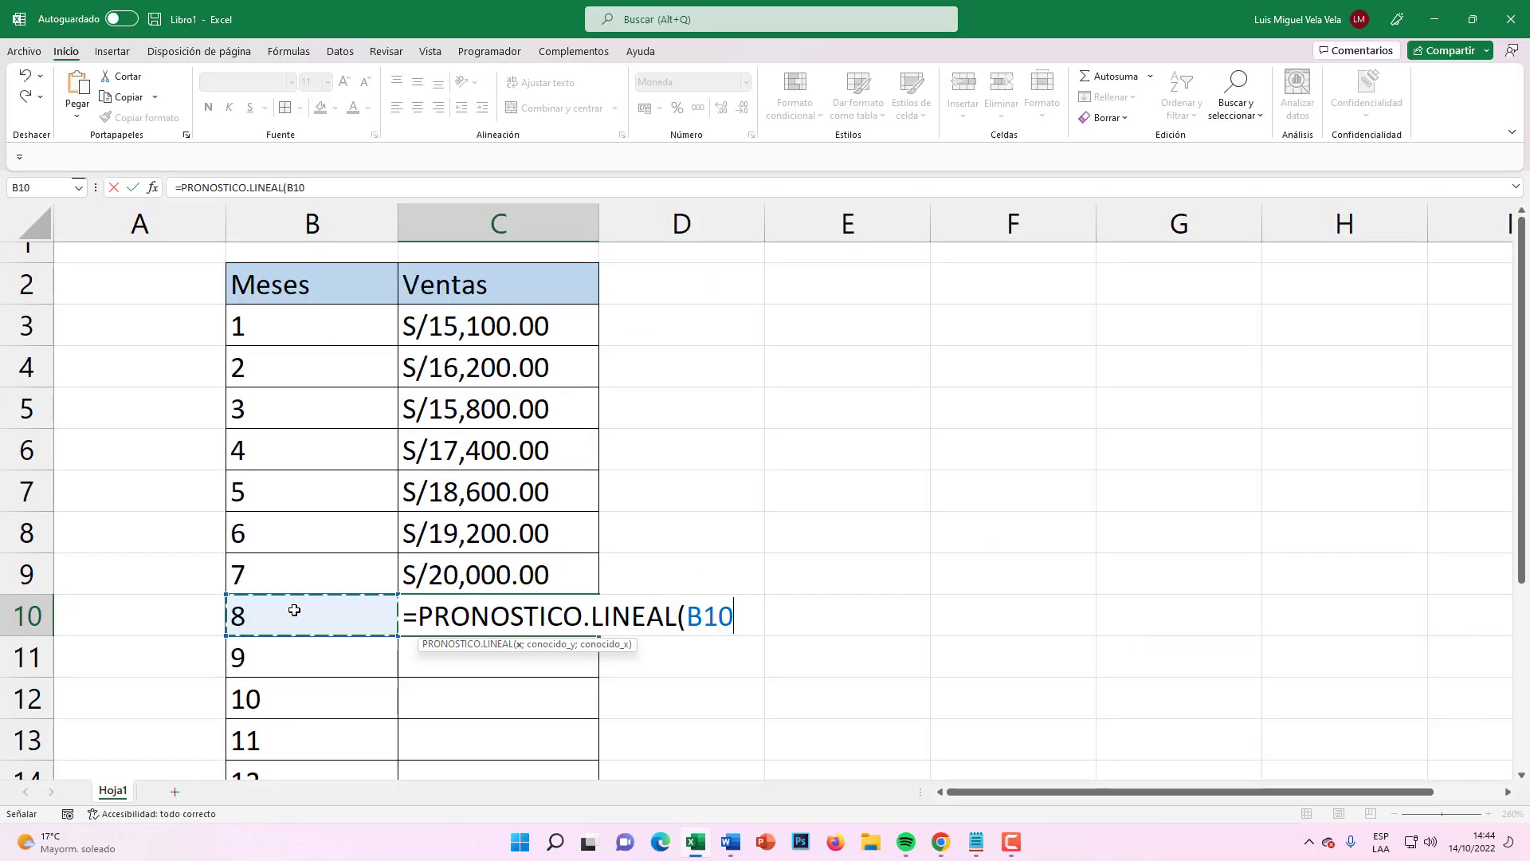
{"action": "type", "text": ";"}
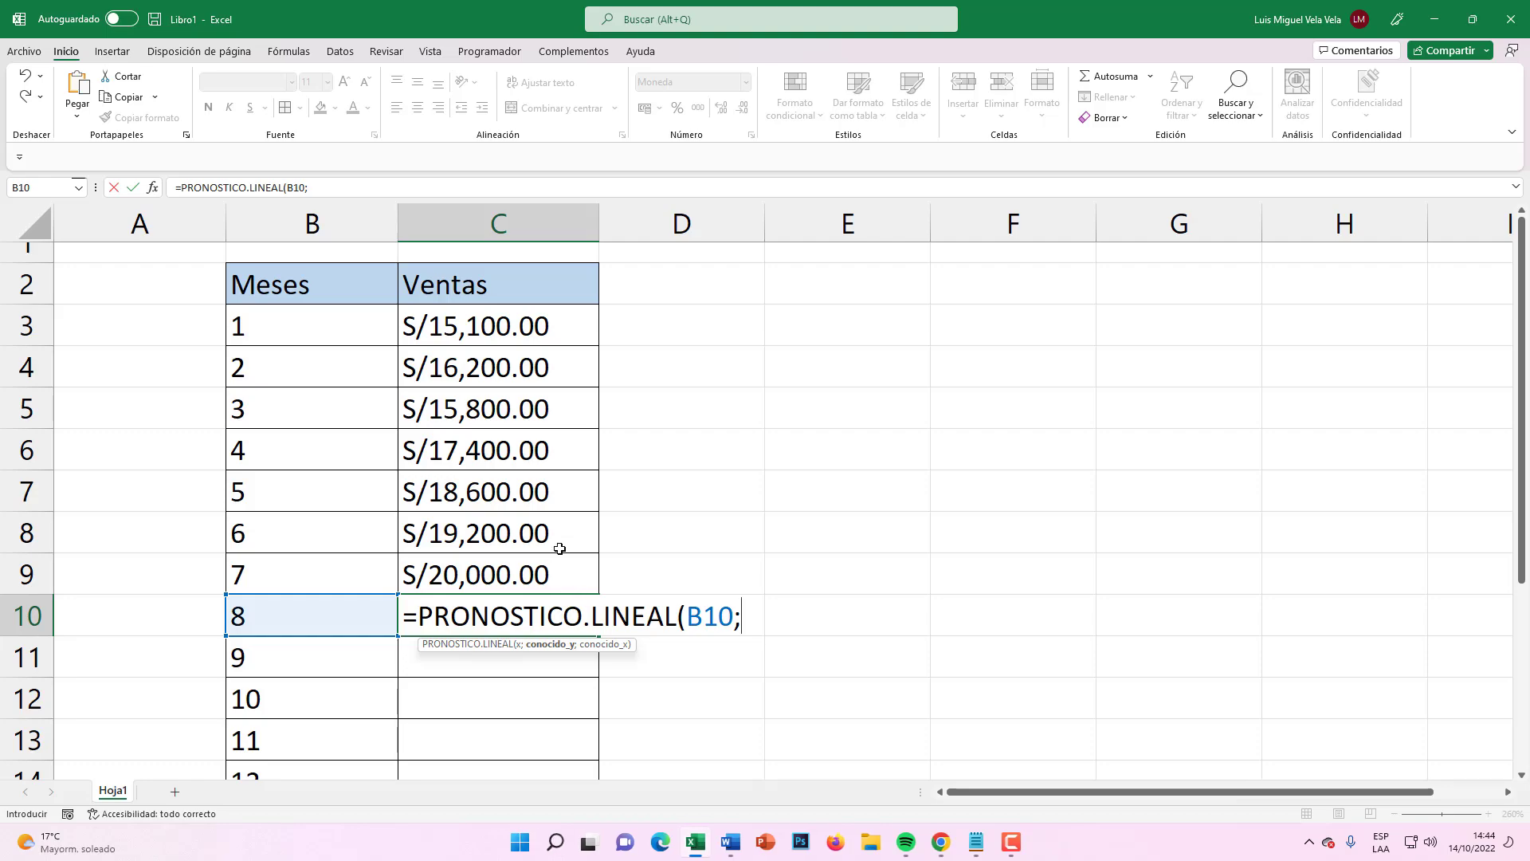
{"action": "left_click_drag", "start_coordinate": [474, 321], "coordinate": [473, 555]}
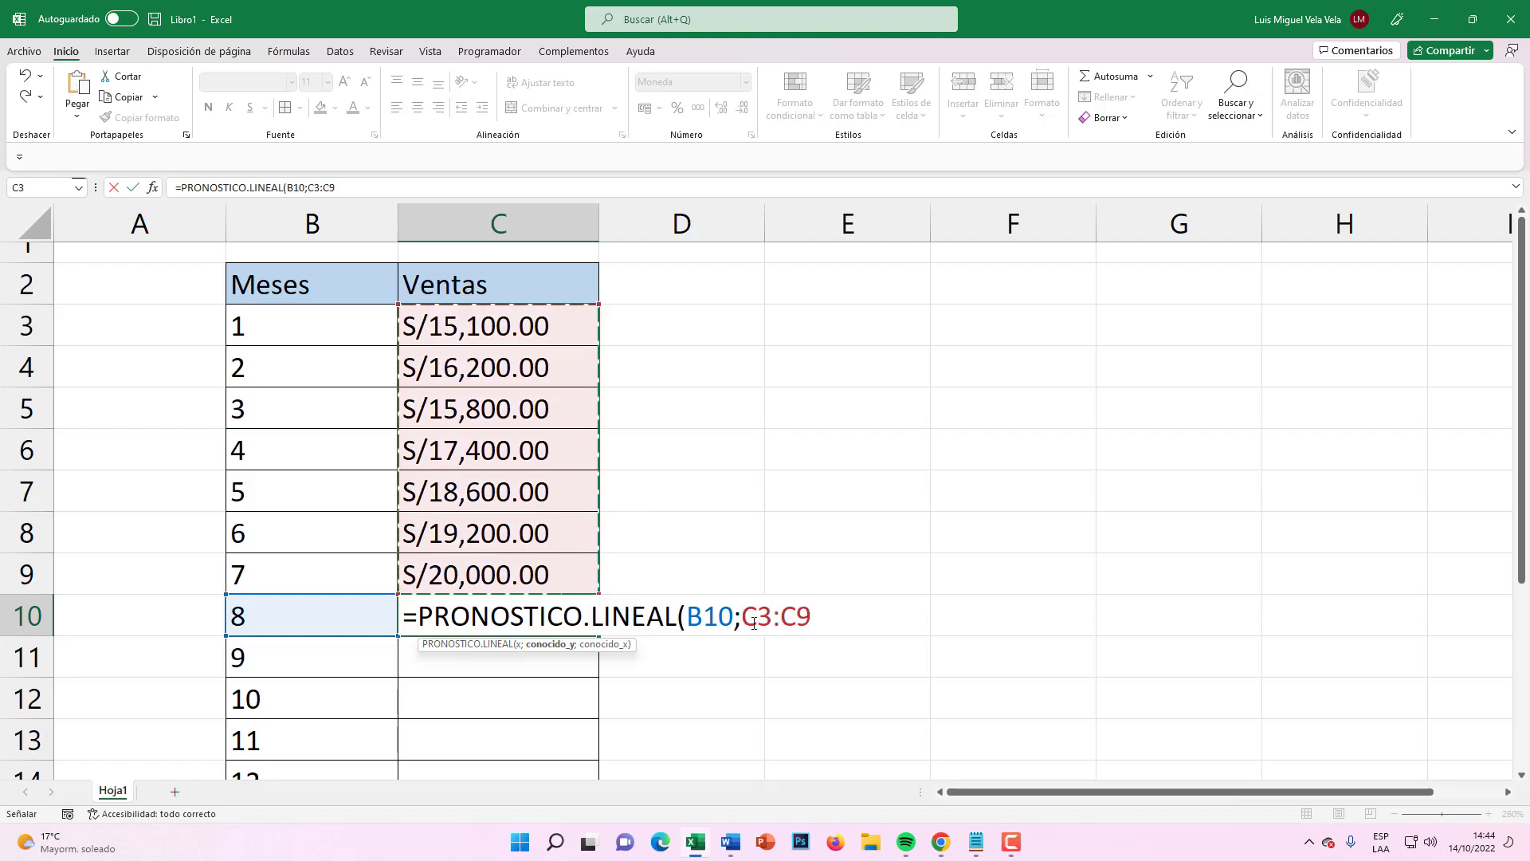
{"action": "type", "text": ";"}
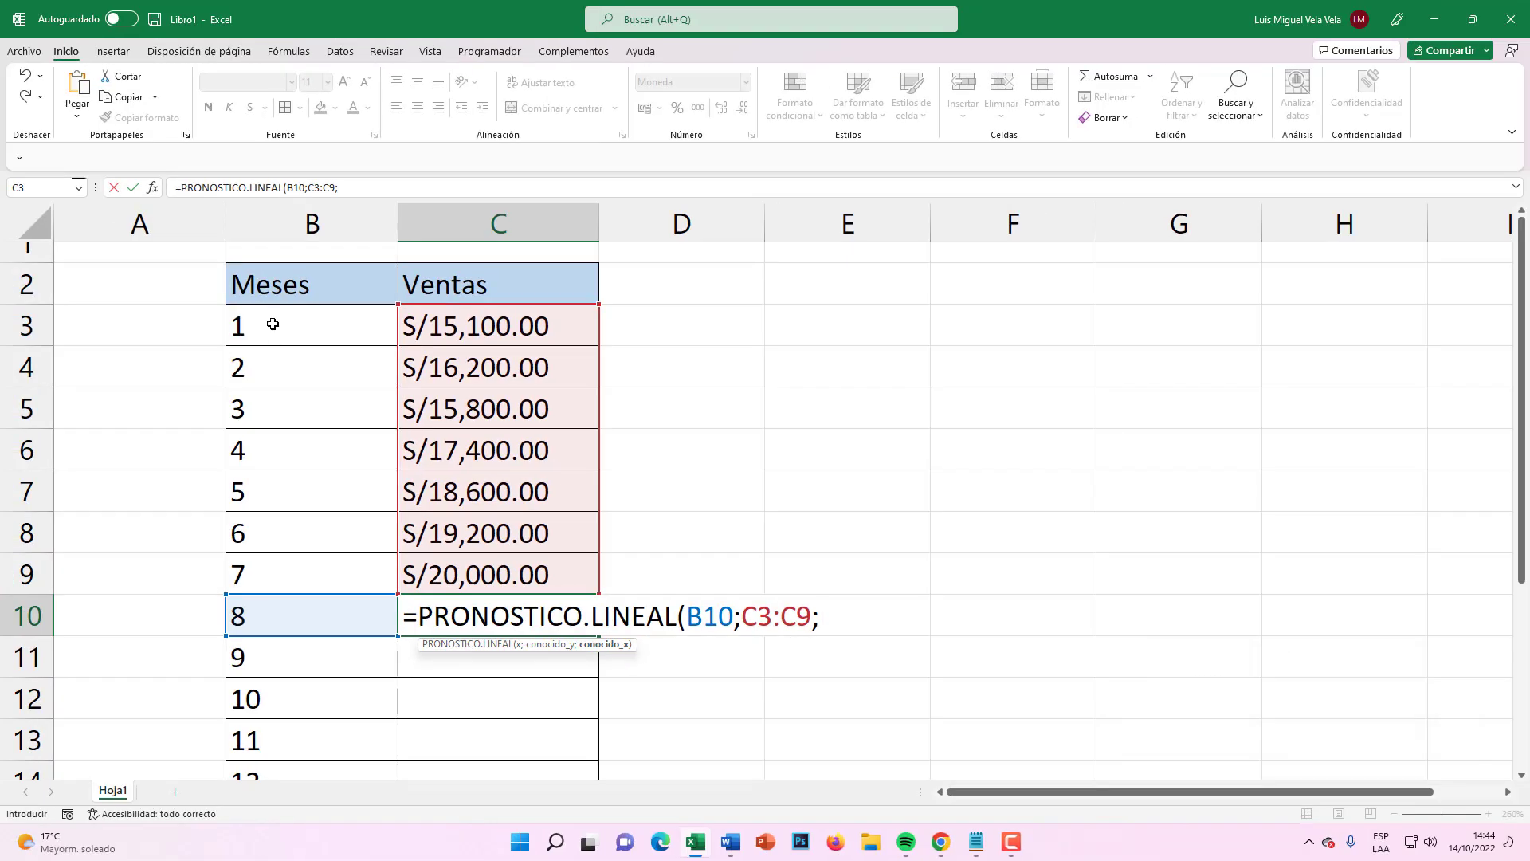
{"action": "left_click_drag", "start_coordinate": [272, 324], "coordinate": [273, 570]}
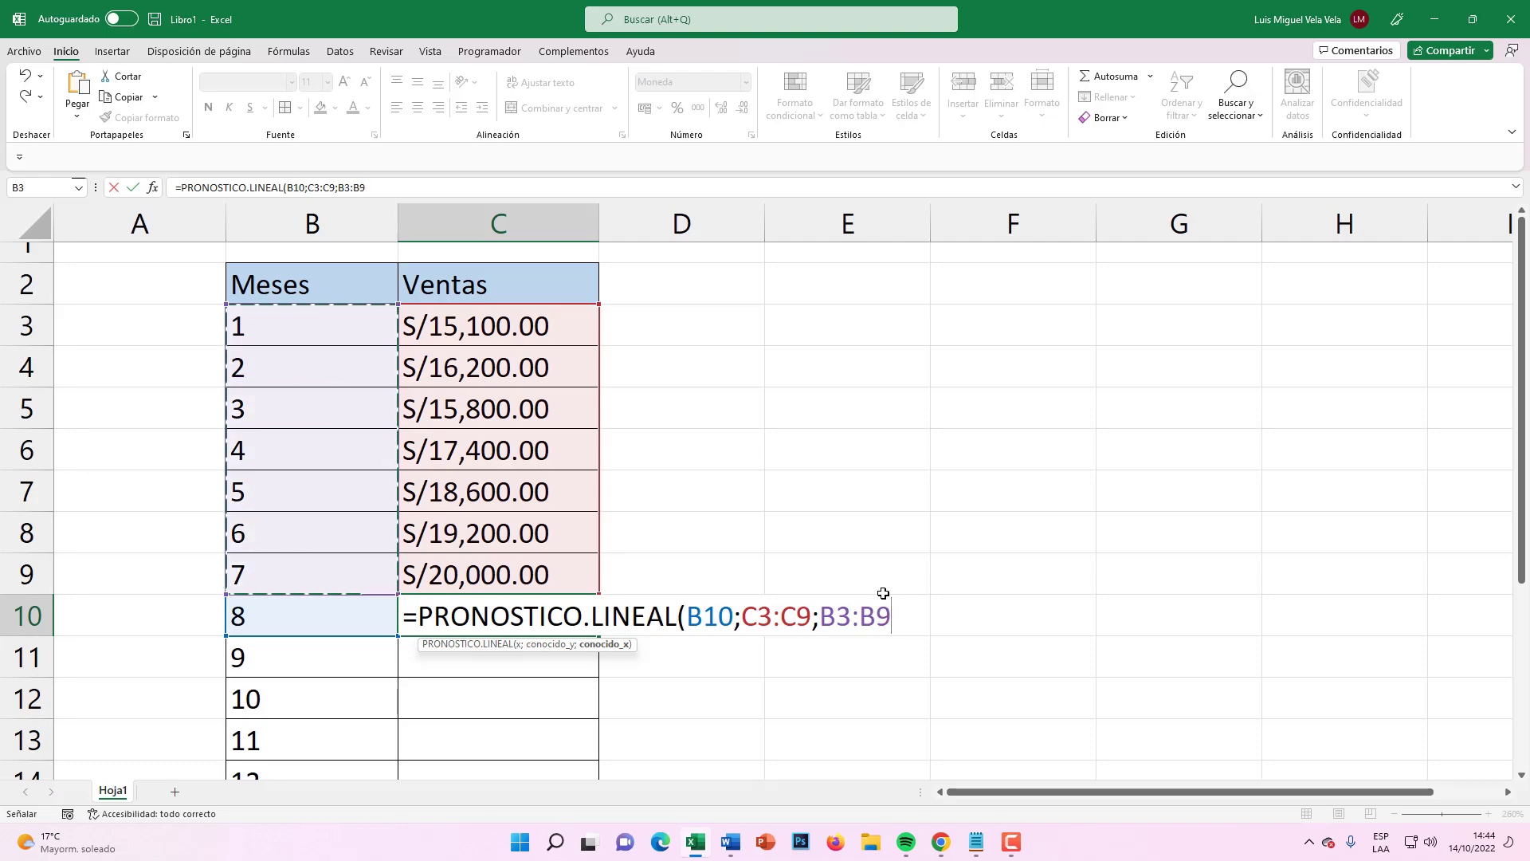
{"action": "key", "text": "Return"}
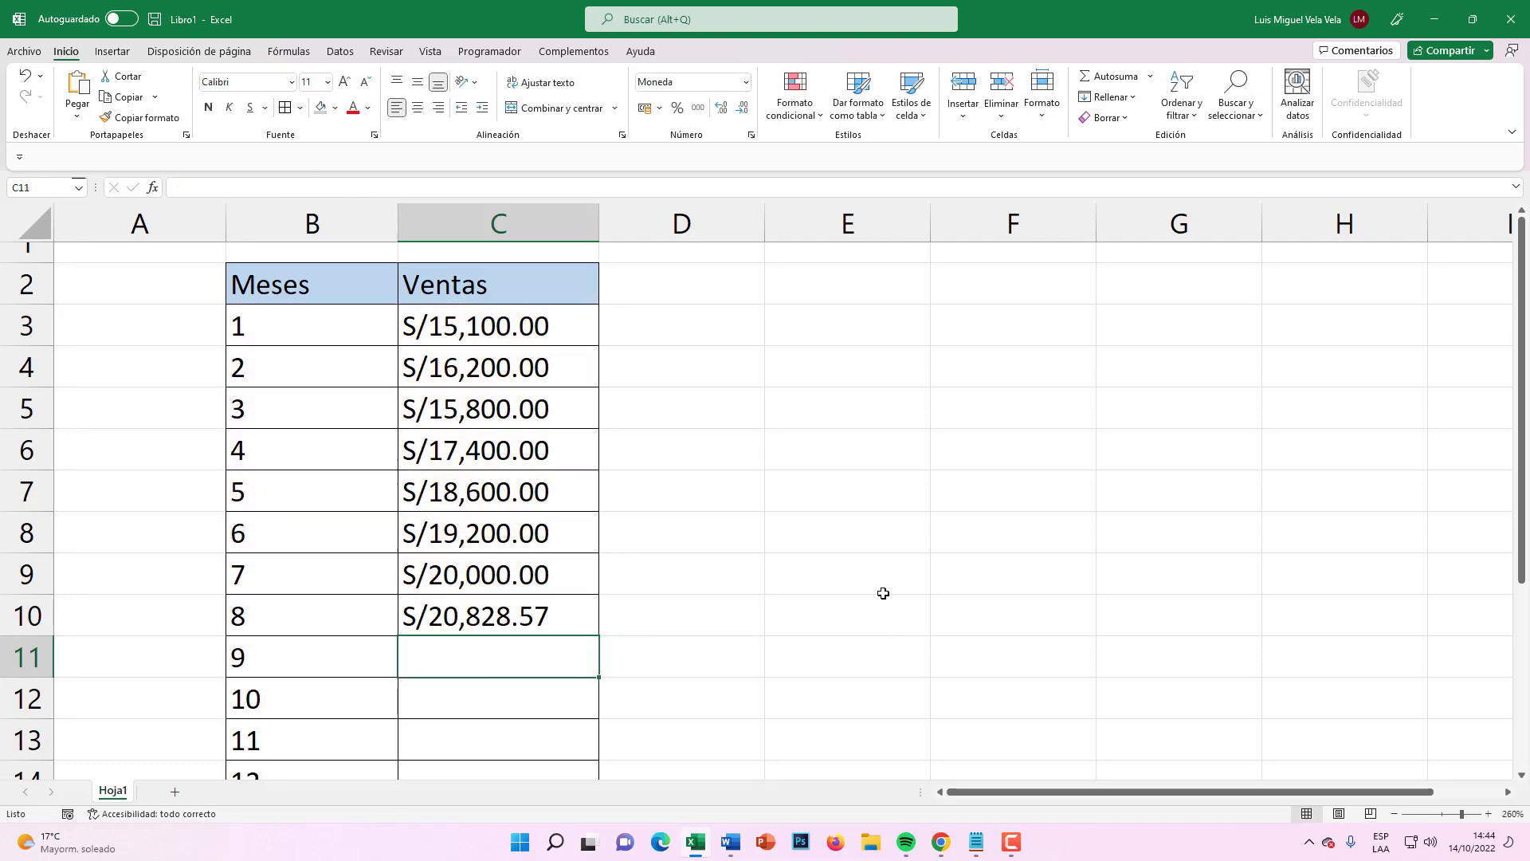
- Highlight the month 8 forecast cell C10 (S/20,828.57) with a yellow fill
{"action": "left_click", "coordinate": [514, 611]}
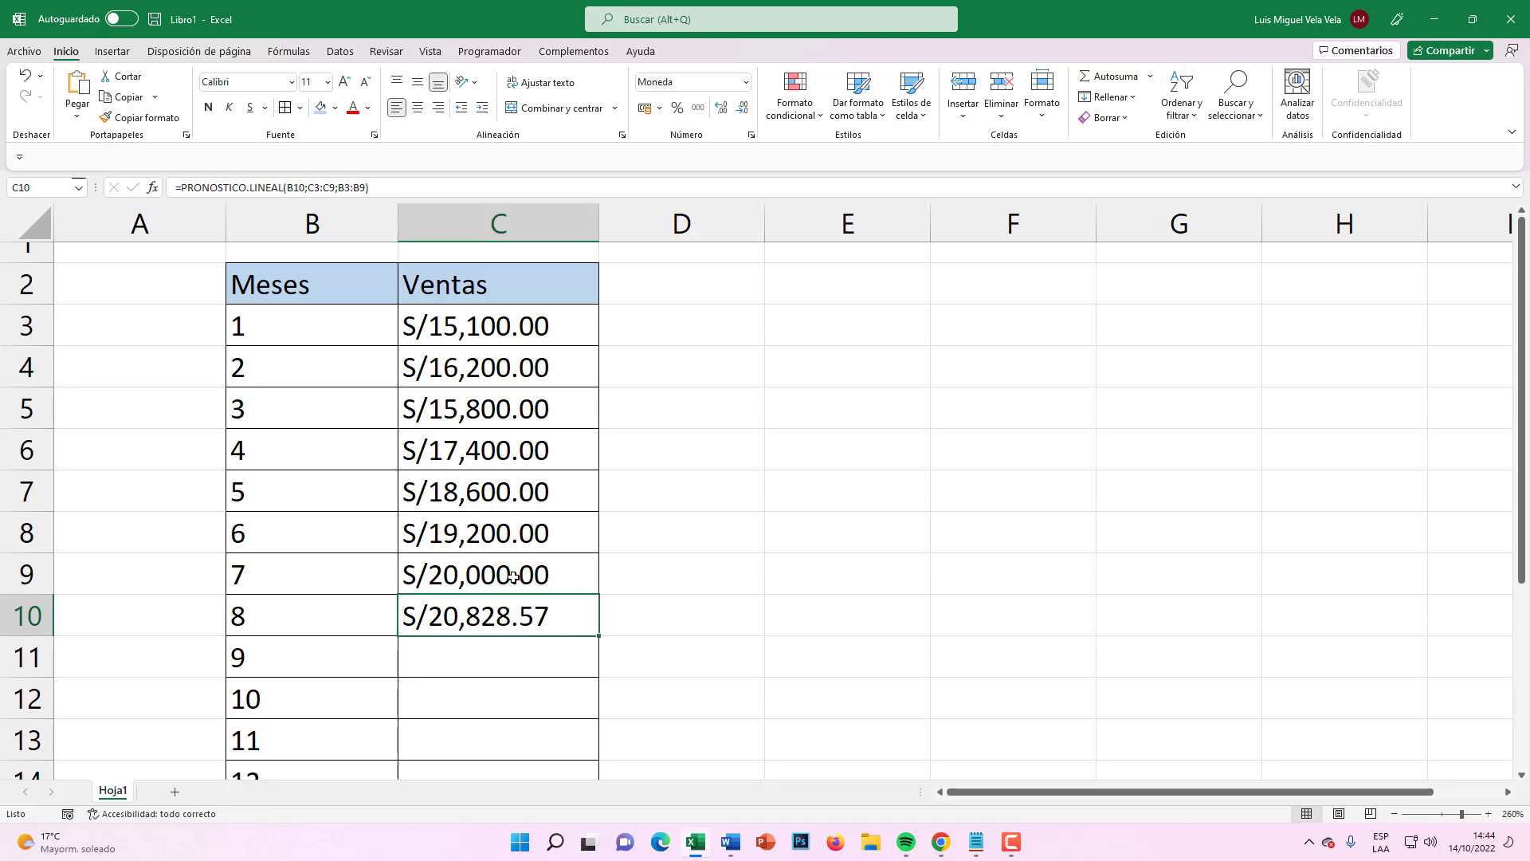
{"action": "left_click", "coordinate": [336, 110]}
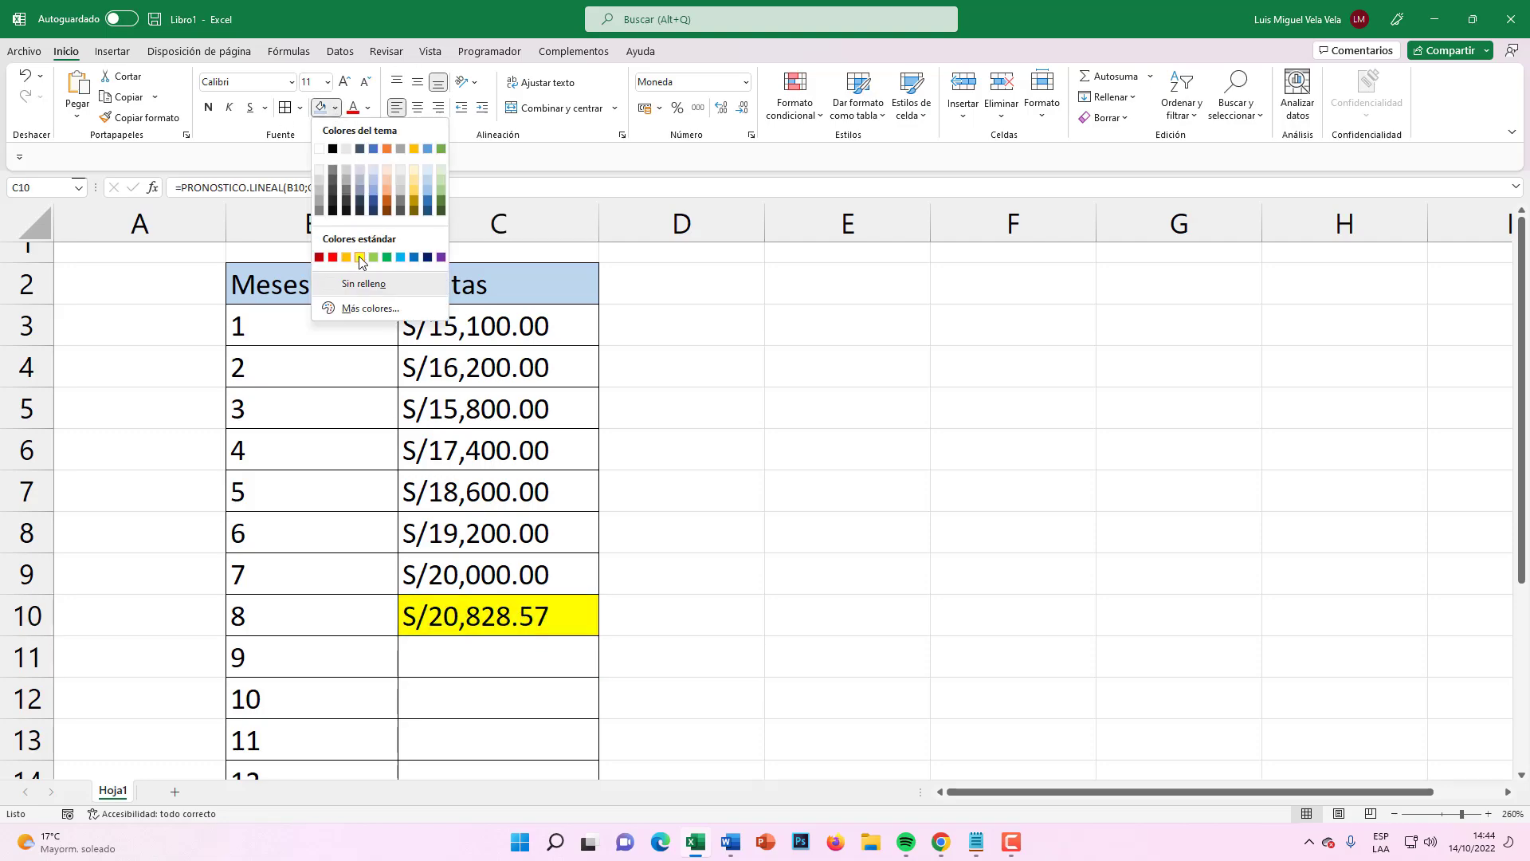
{"action": "left_click", "coordinate": [360, 257]}
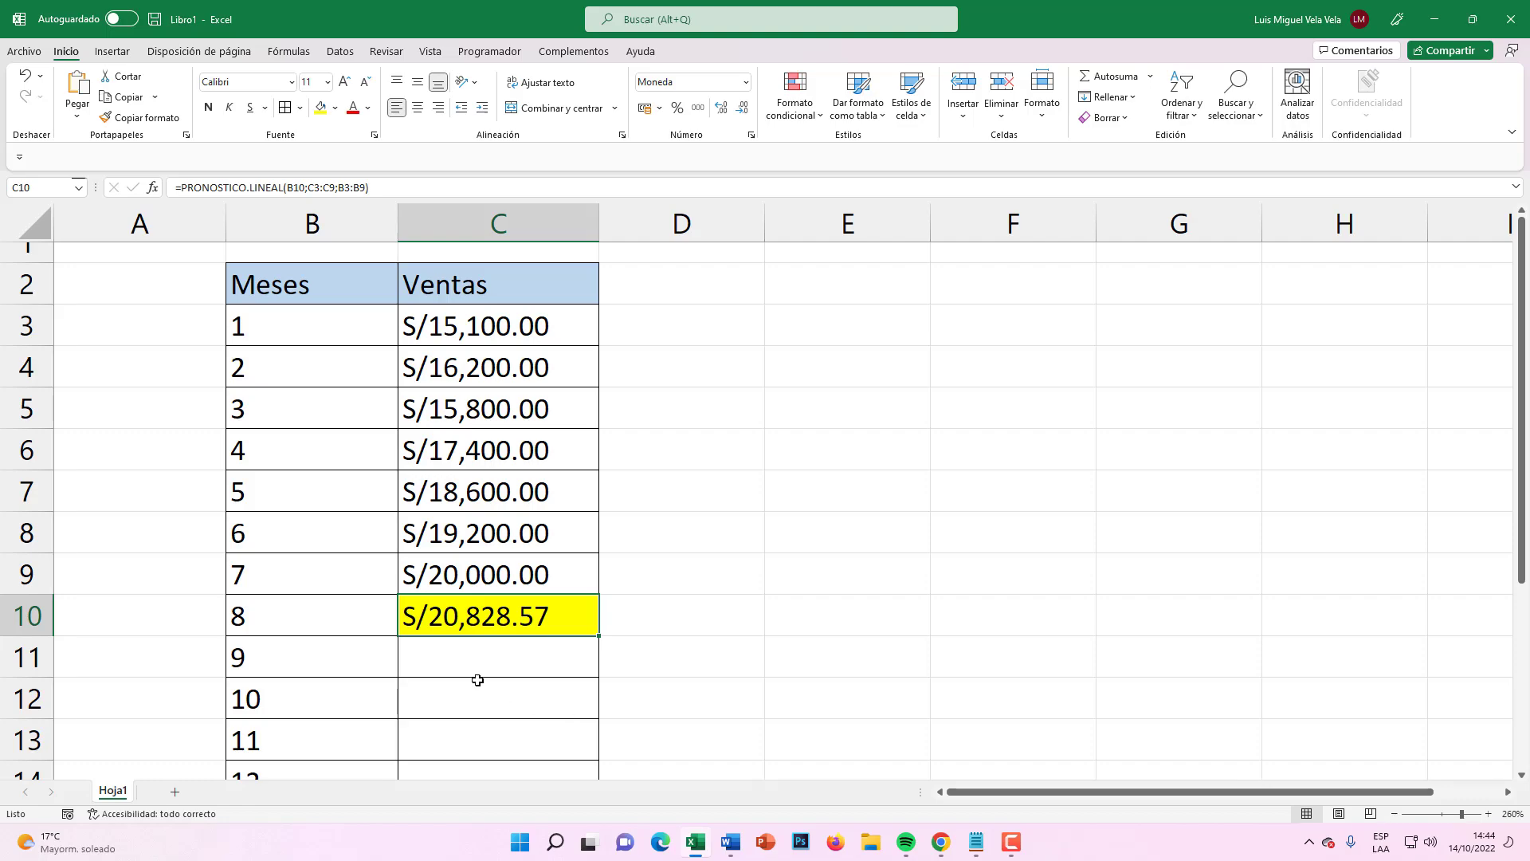
{"action": "left_click", "coordinate": [440, 629]}
{"action": "scroll", "coordinate": [408, 532], "scroll_direction": "down", "scroll_amount": 1}
{"action": "scroll", "coordinate": [335, 607], "scroll_direction": "up", "scroll_amount": 1}
{"action": "left_click", "coordinate": [266, 669]}
- In C11, start PRONOSTICO.LINEAL with month 9 in B11 as the x value
{"action": "left_click", "coordinate": [476, 663]}
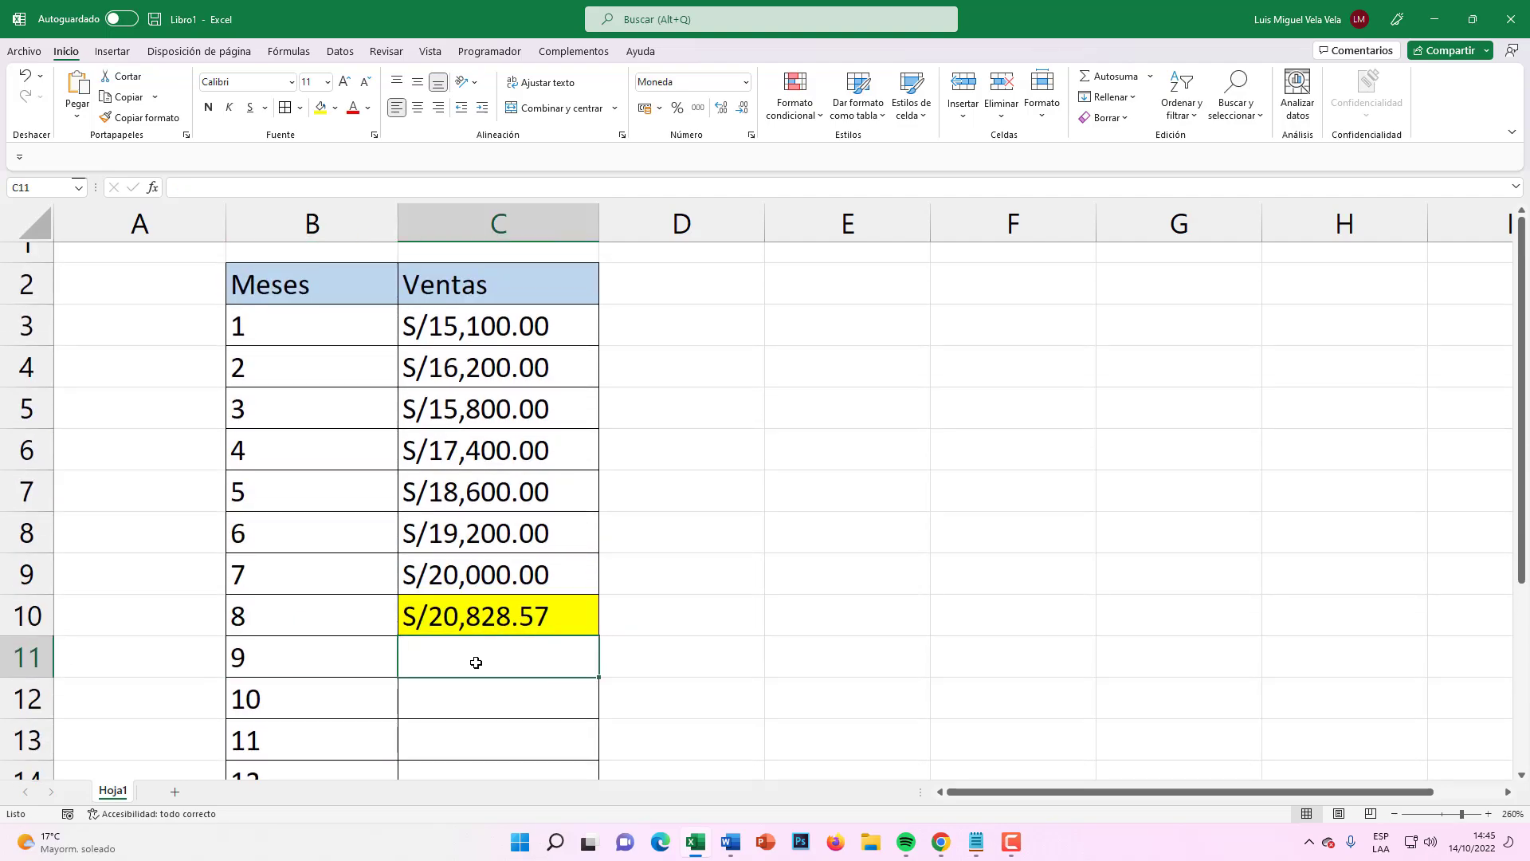
{"action": "type", "text": "="}
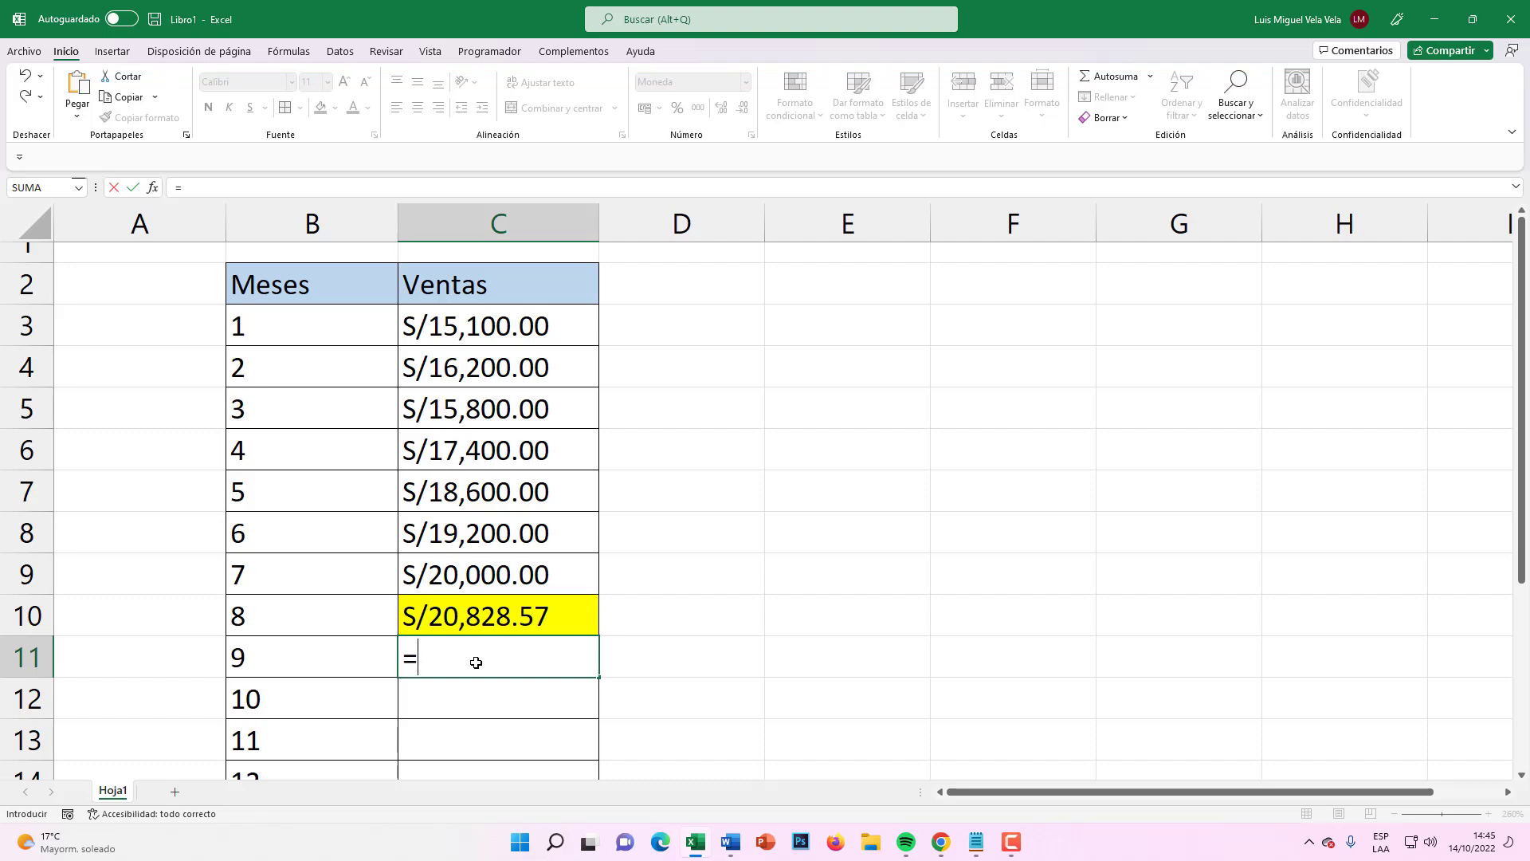
{"action": "type", "text": "pronos"}
{"action": "key", "text": "Down"}
{"action": "key", "text": "Down"}
{"action": "key", "text": "Down"}
{"action": "key", "text": "Down"}
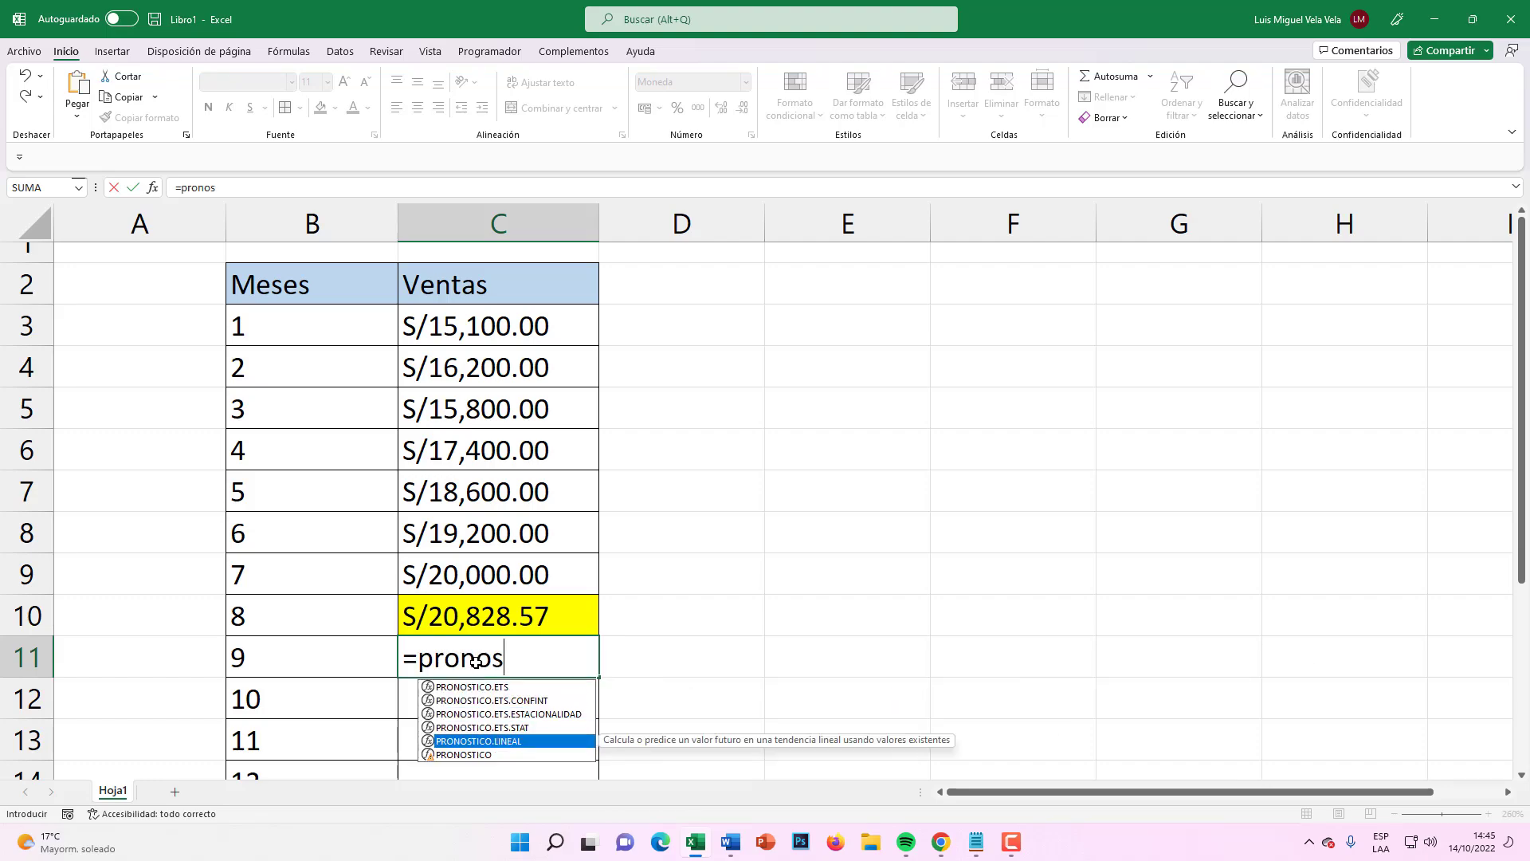
{"action": "key", "text": "Tab"}
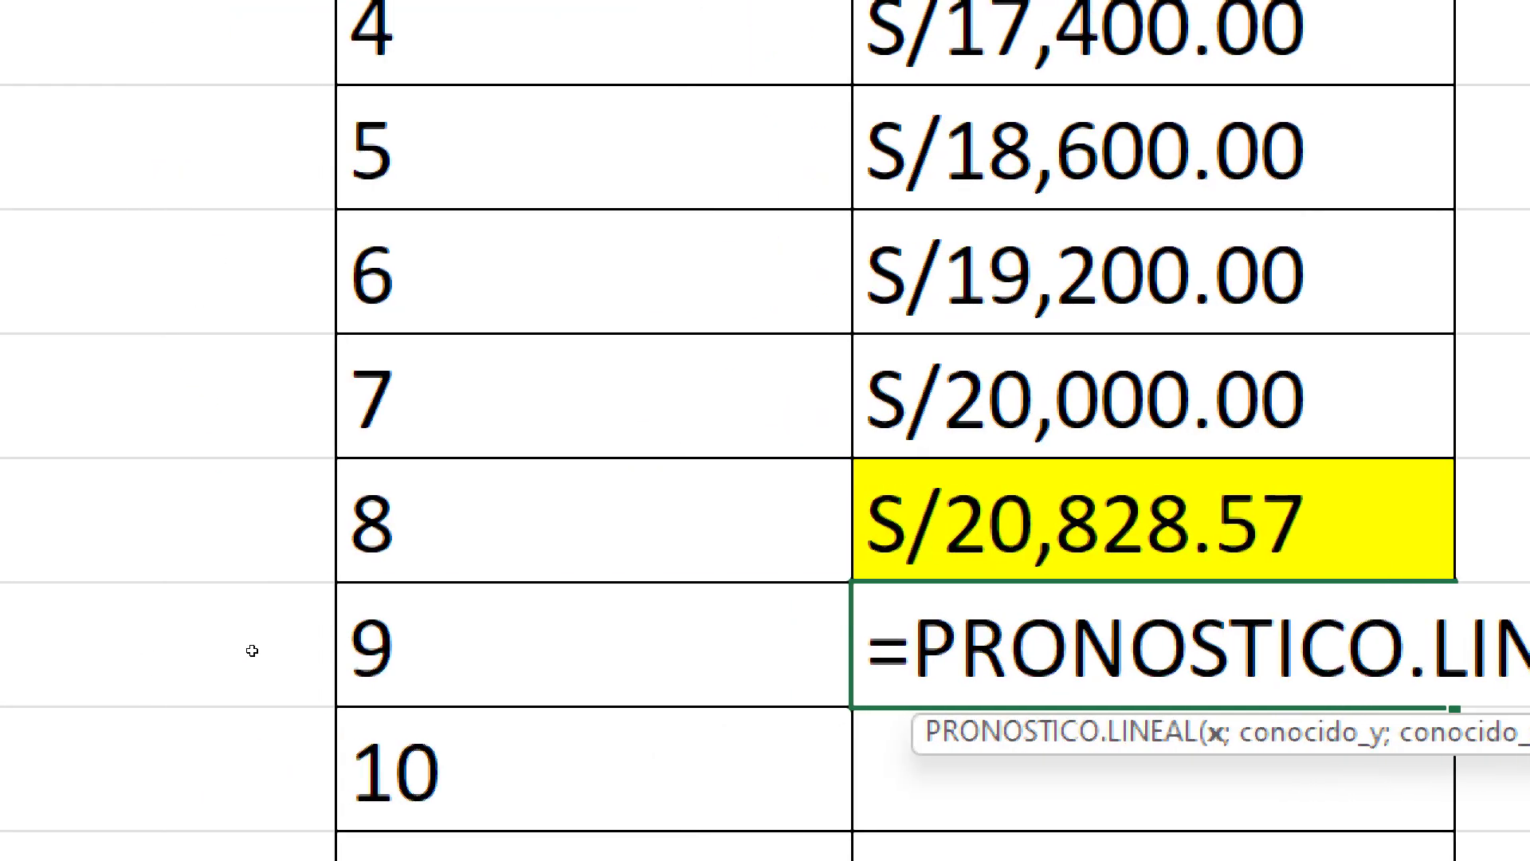
{"action": "left_click", "coordinate": [233, 659]}
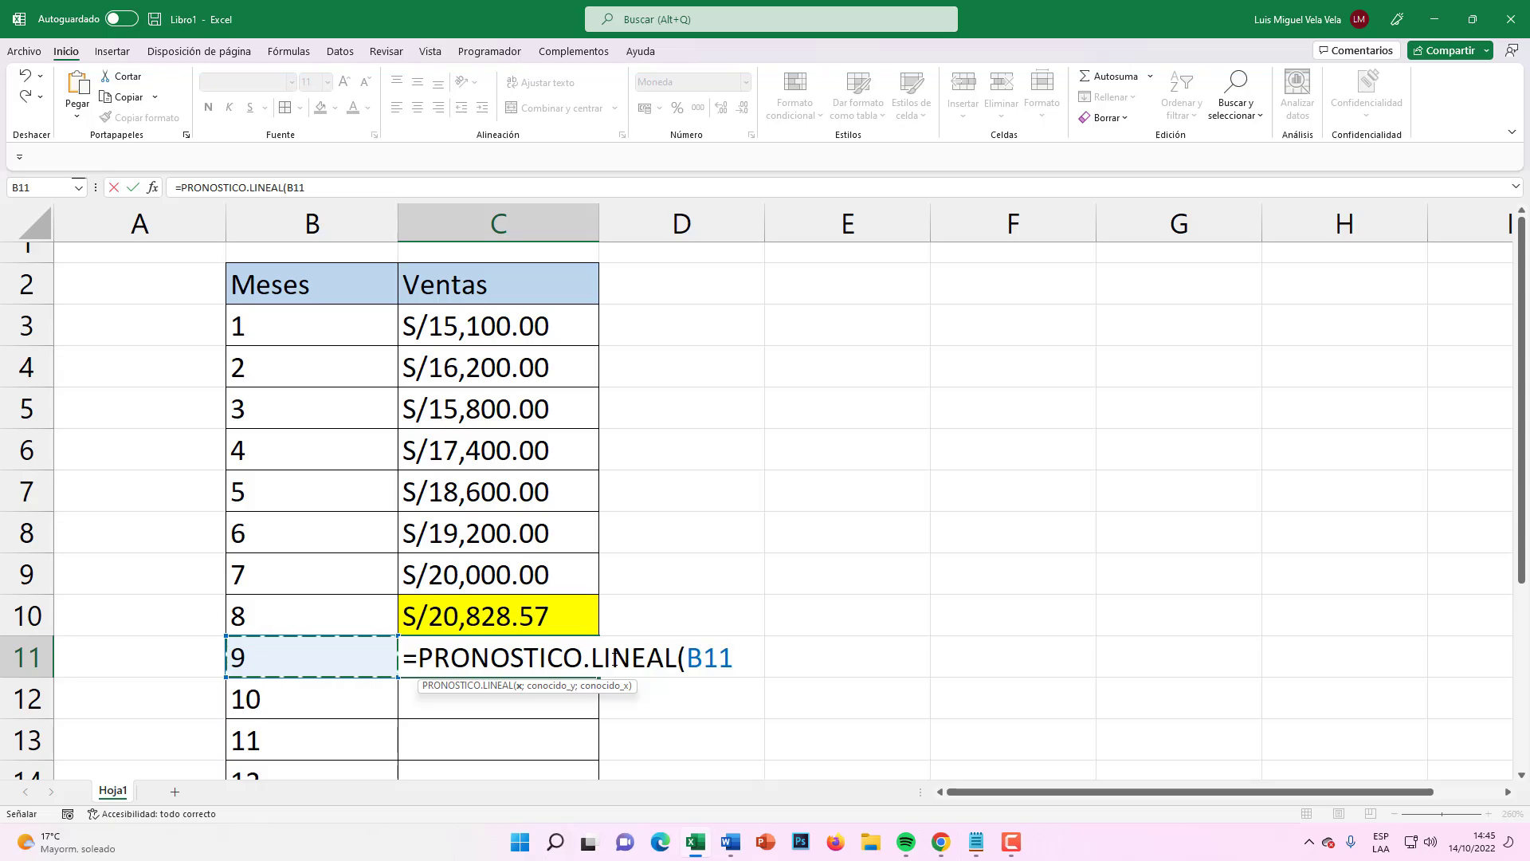
{"action": "type", "text": ";"}
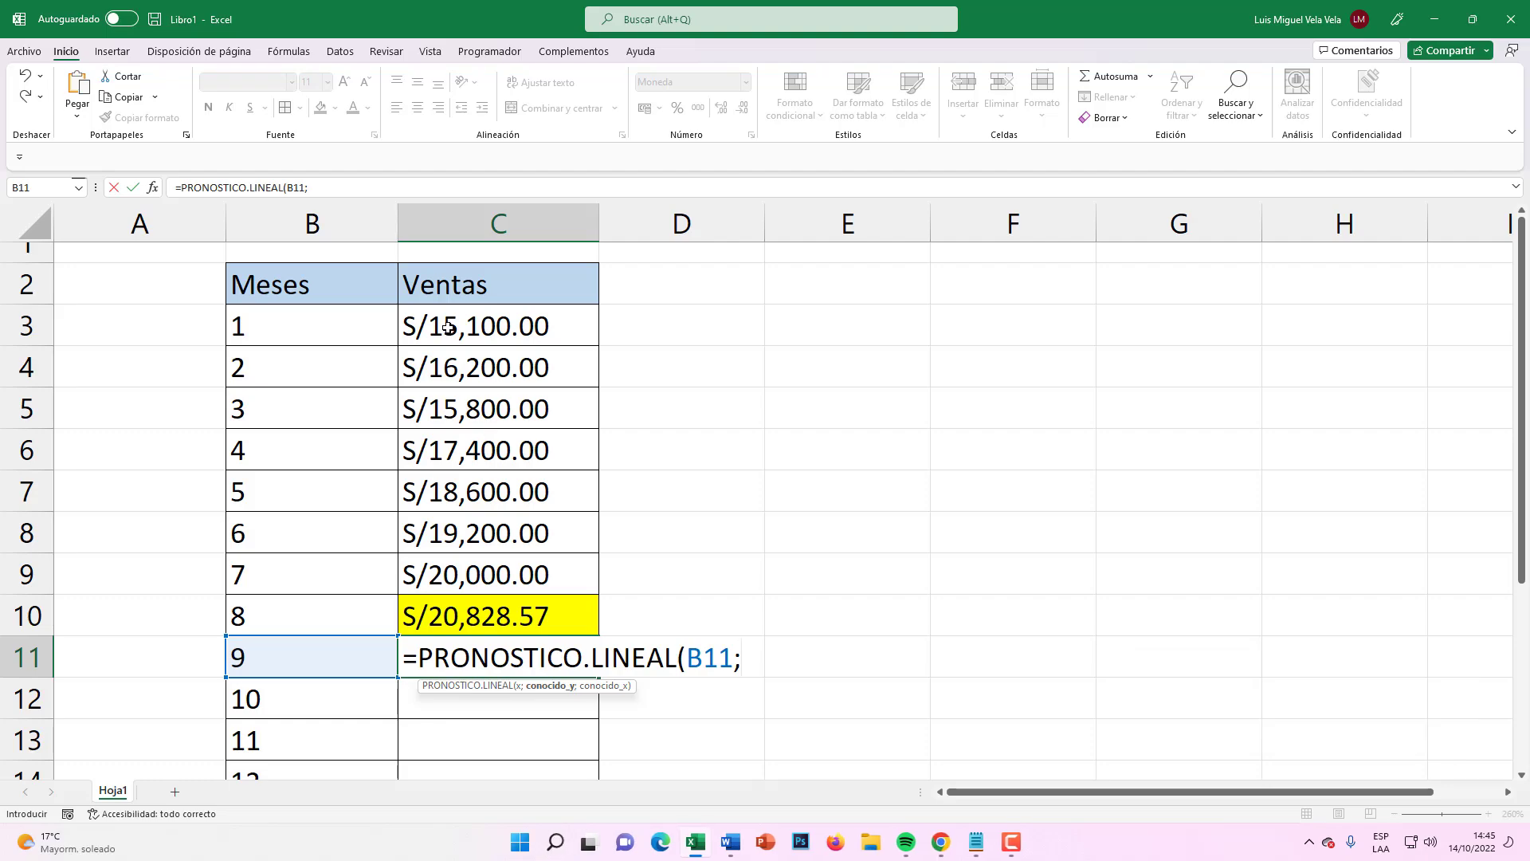
- Add known ranges C3:C9 and B3:B9 and confirm, giving S/21,667.86
{"action": "left_click_drag", "start_coordinate": [483, 326], "coordinate": [461, 583]}
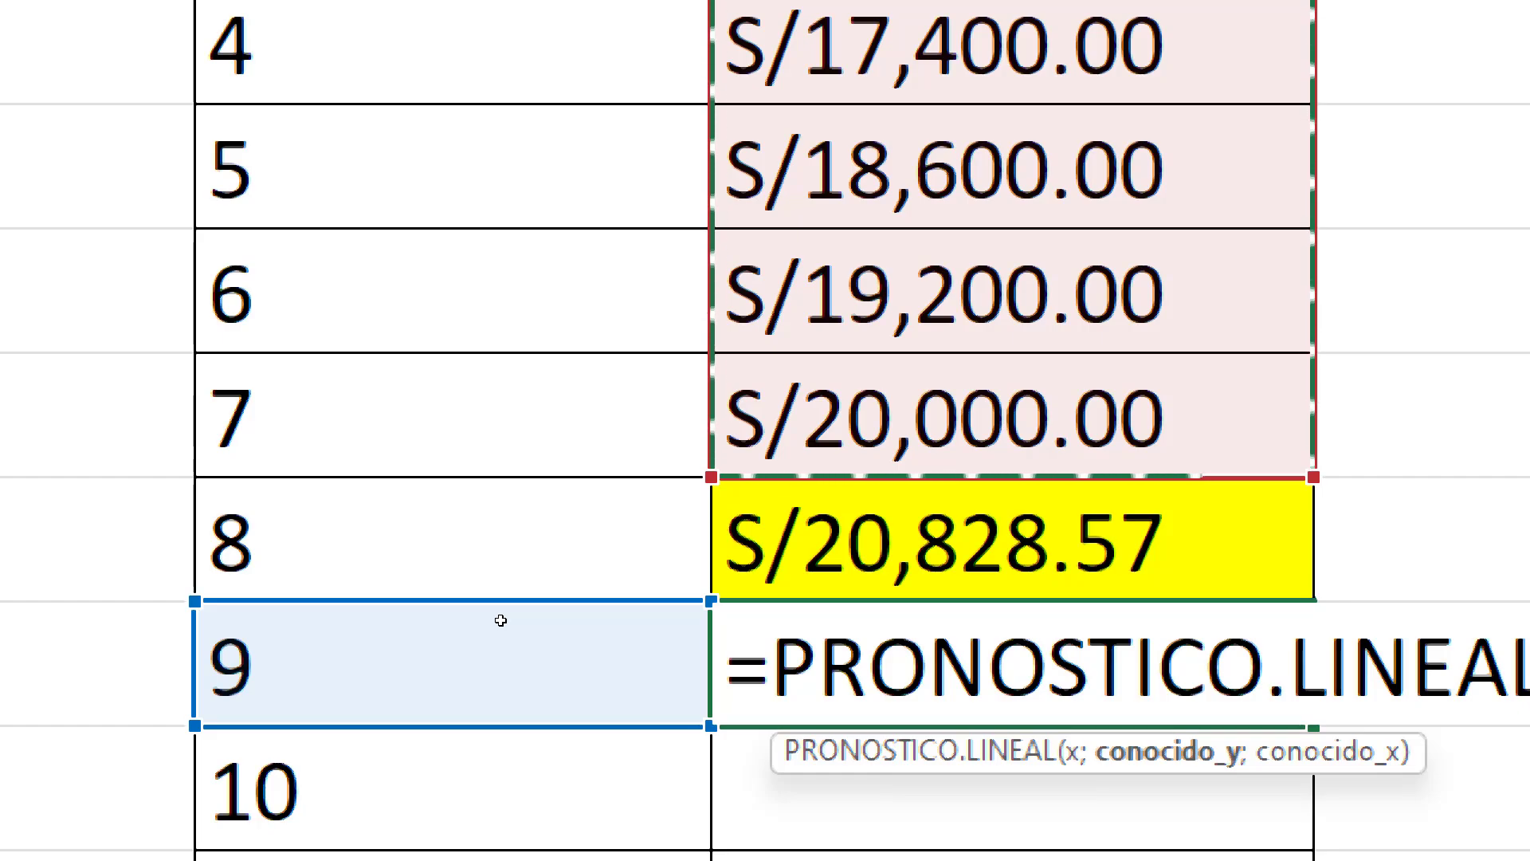
{"action": "key", "text": "super+Escape"}
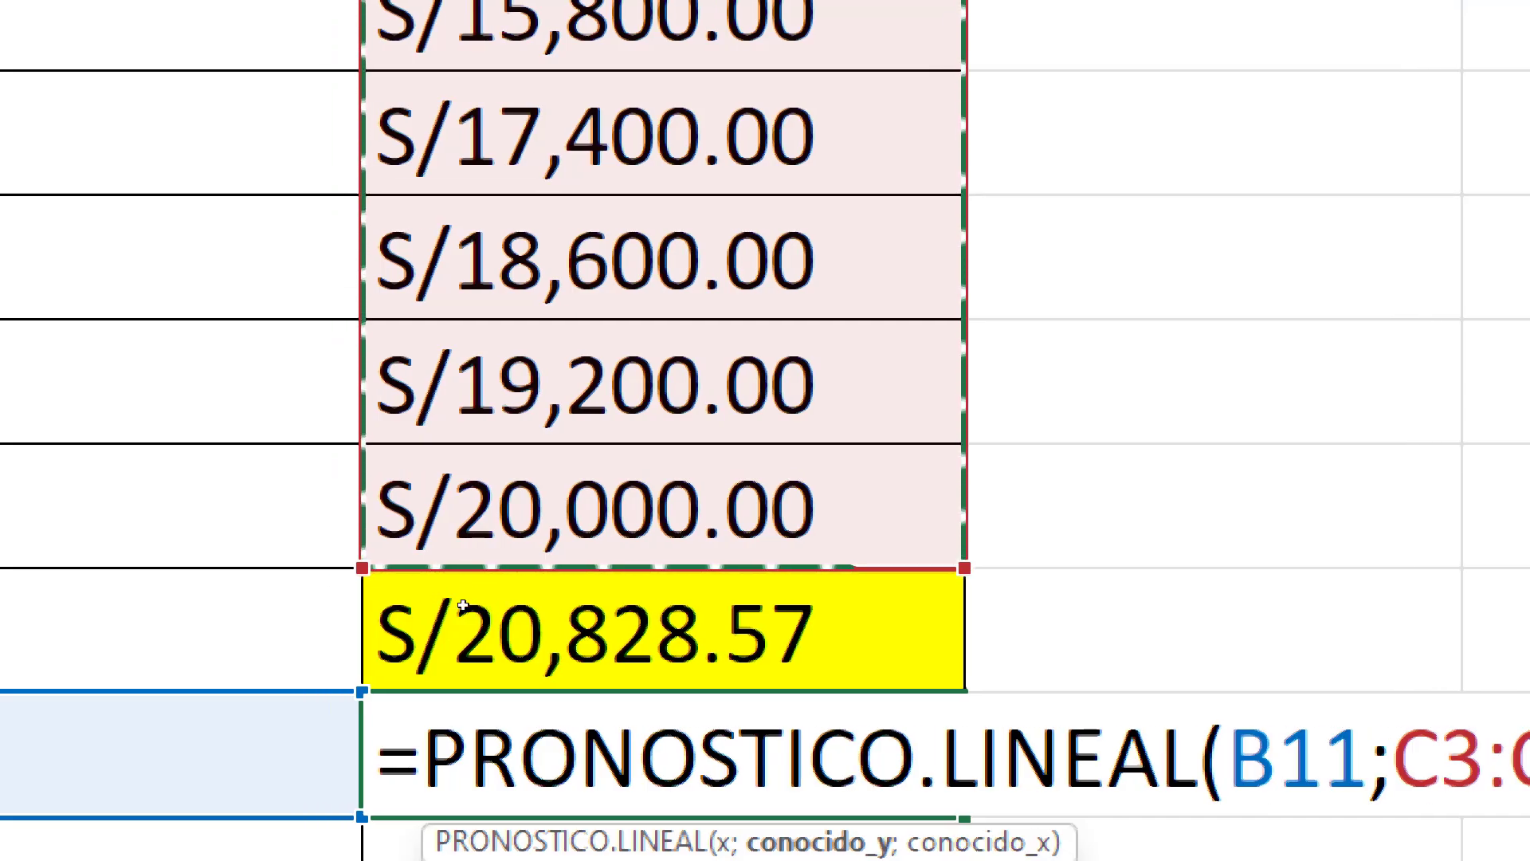
{"action": "key", "text": "super+Escape"}
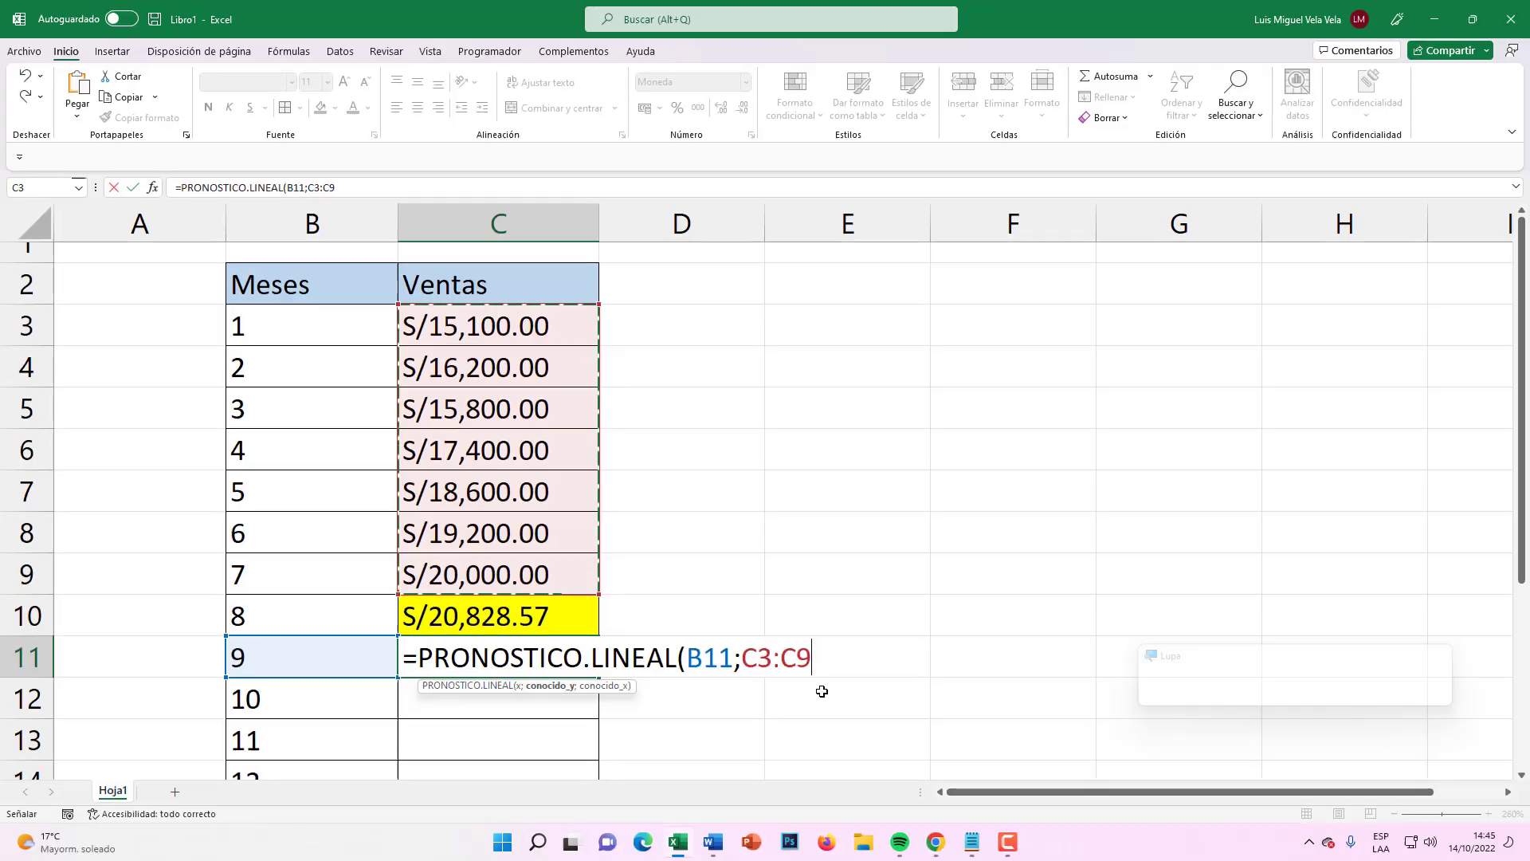
{"action": "type", "text": ";"}
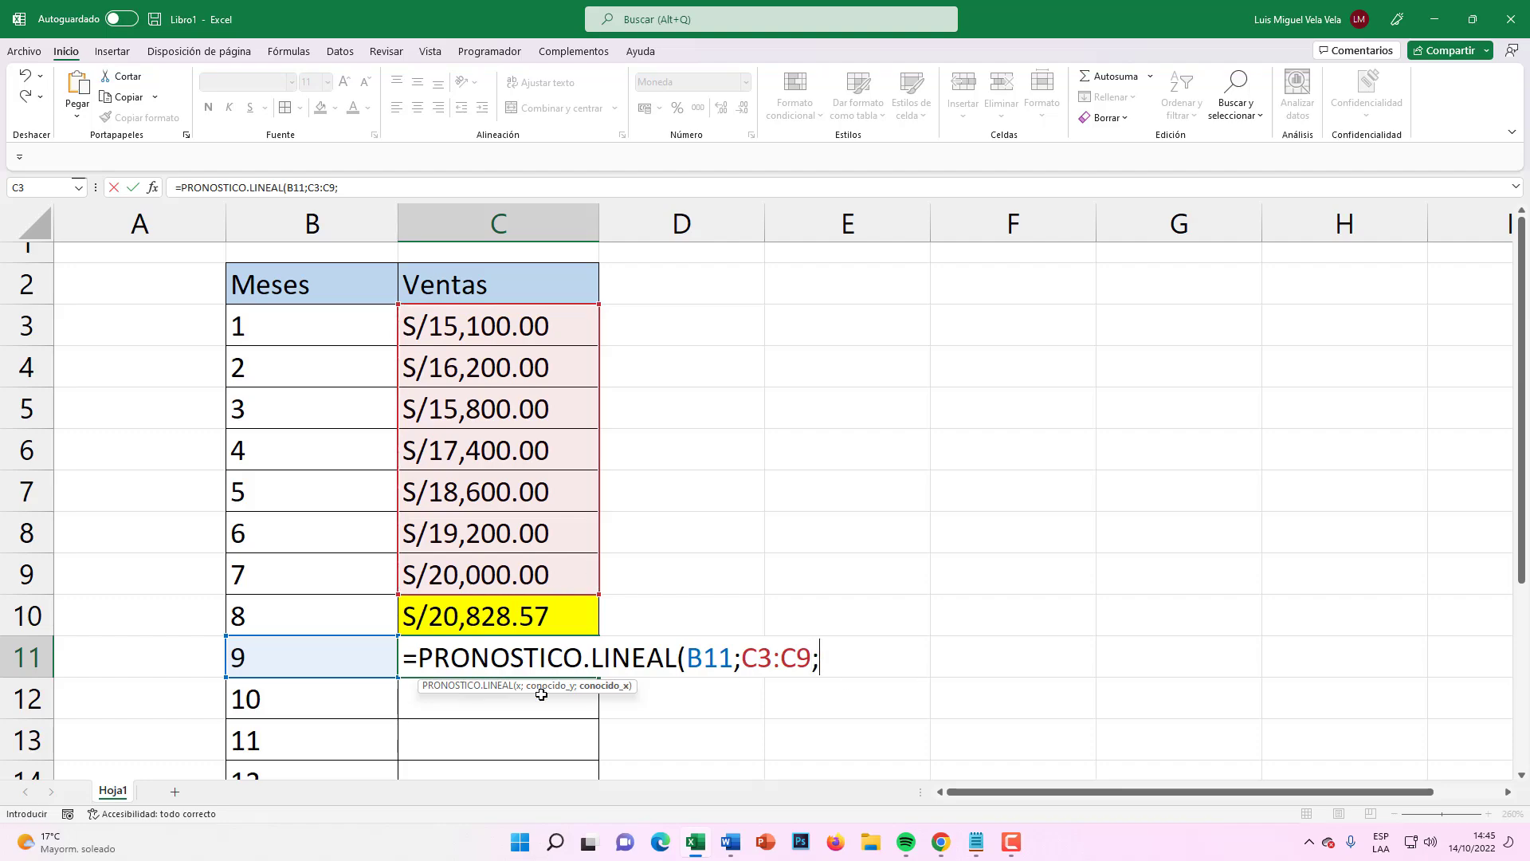
{"action": "left_click_drag", "start_coordinate": [334, 317], "coordinate": [324, 572]}
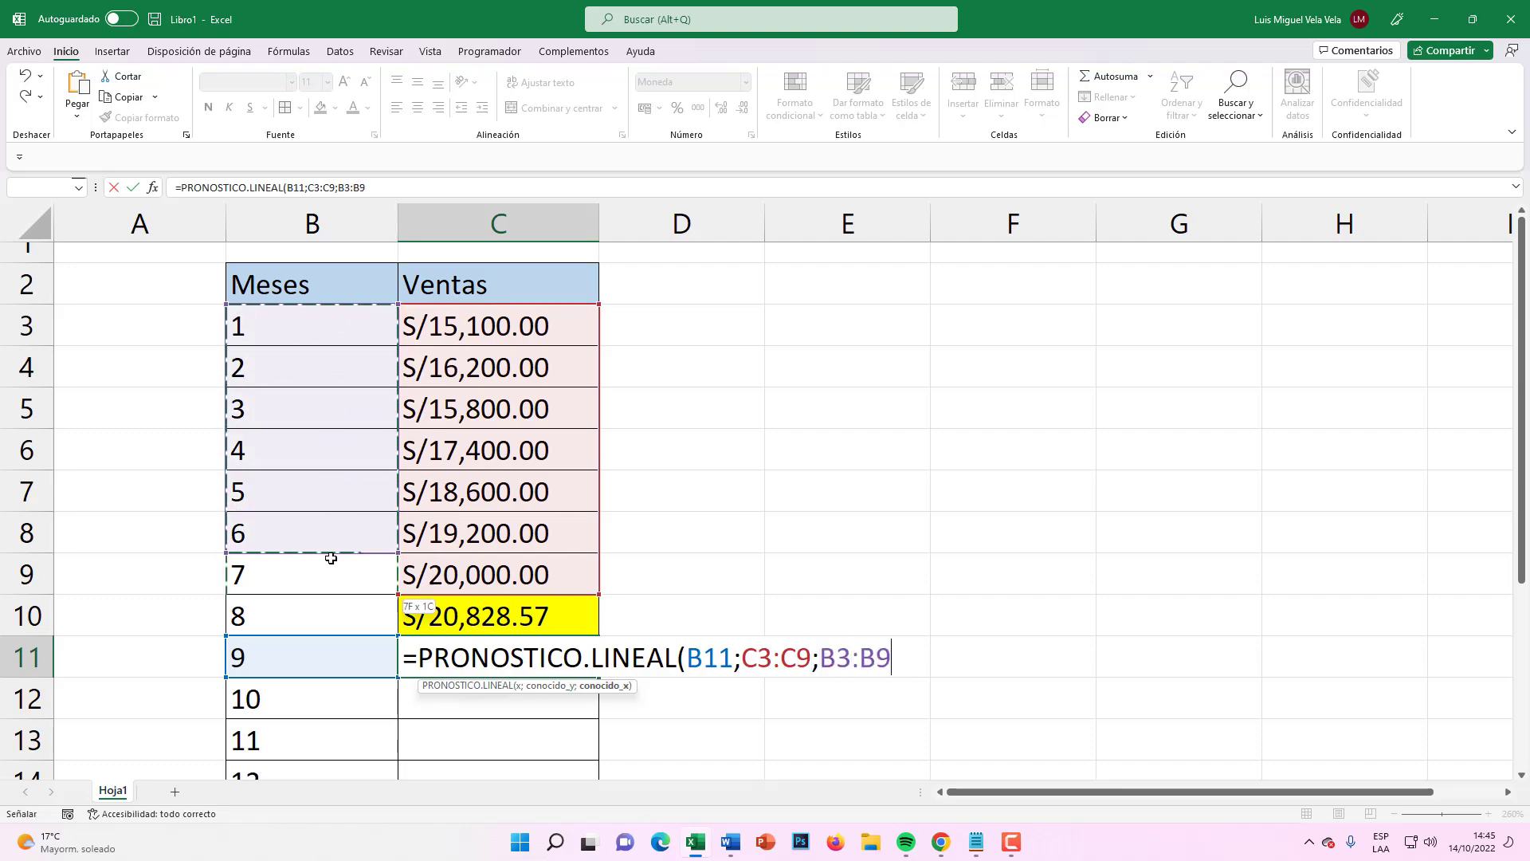
{"action": "type", "text": ")"}
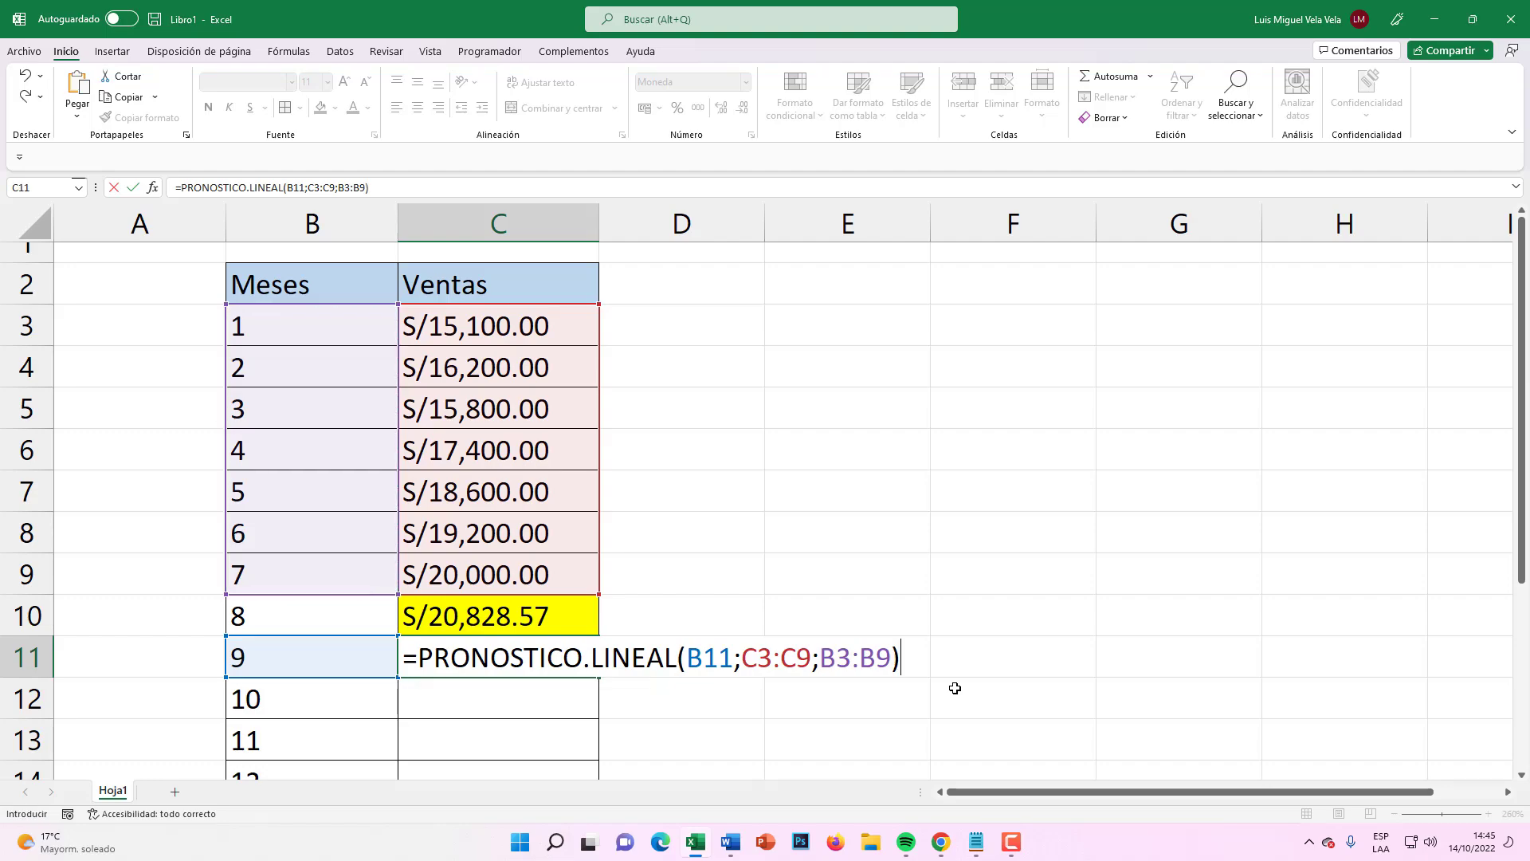
{"action": "key", "text": "Return"}
- Fill the month 9 forecast cell C11 (S/21,667.86) yellow like C10
{"action": "left_click", "coordinate": [472, 664]}
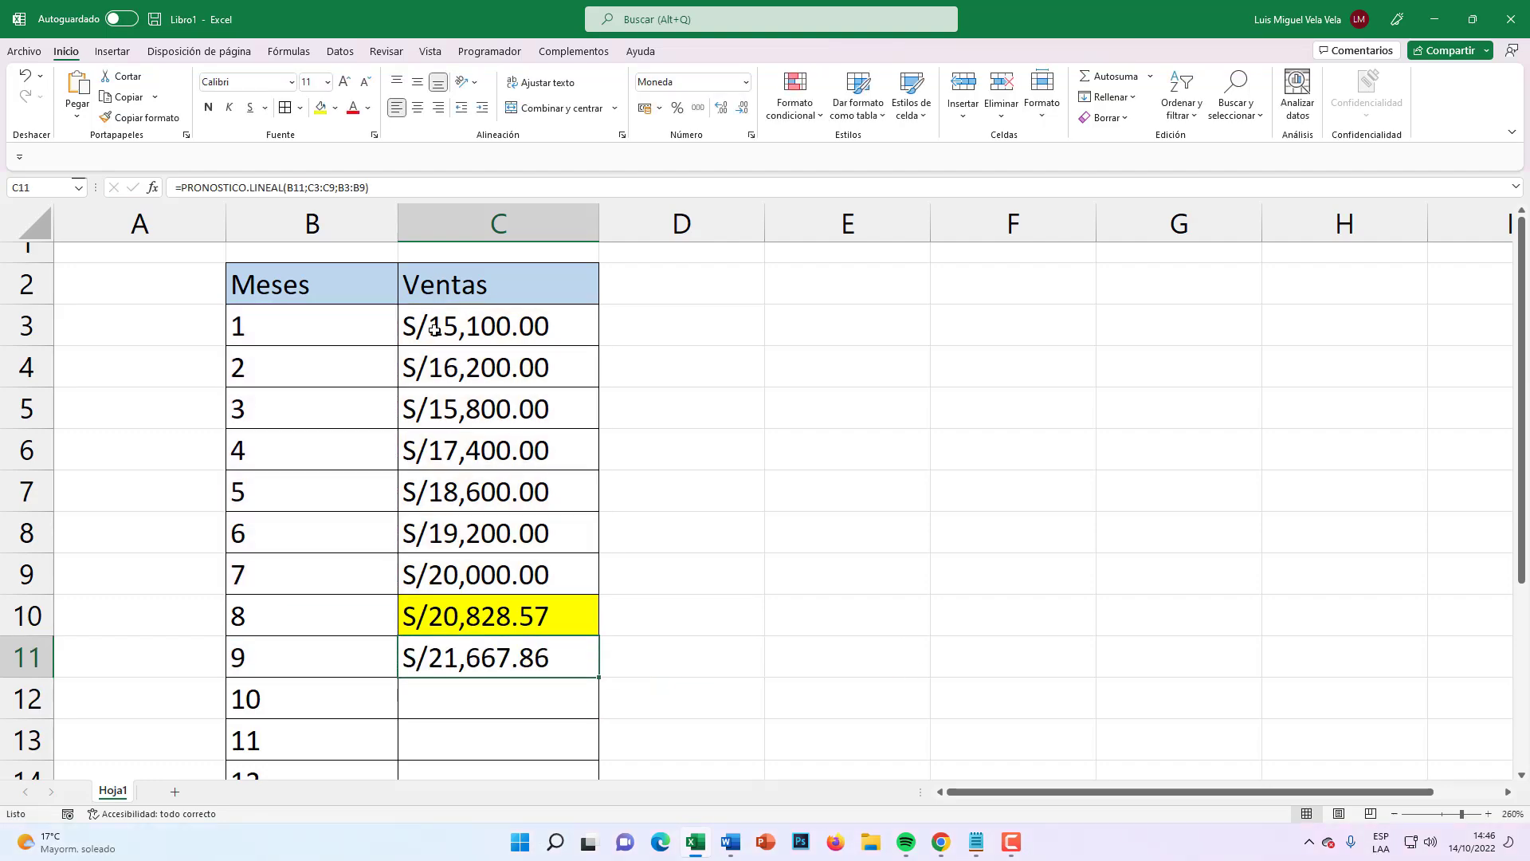
{"action": "left_click", "coordinate": [322, 112]}
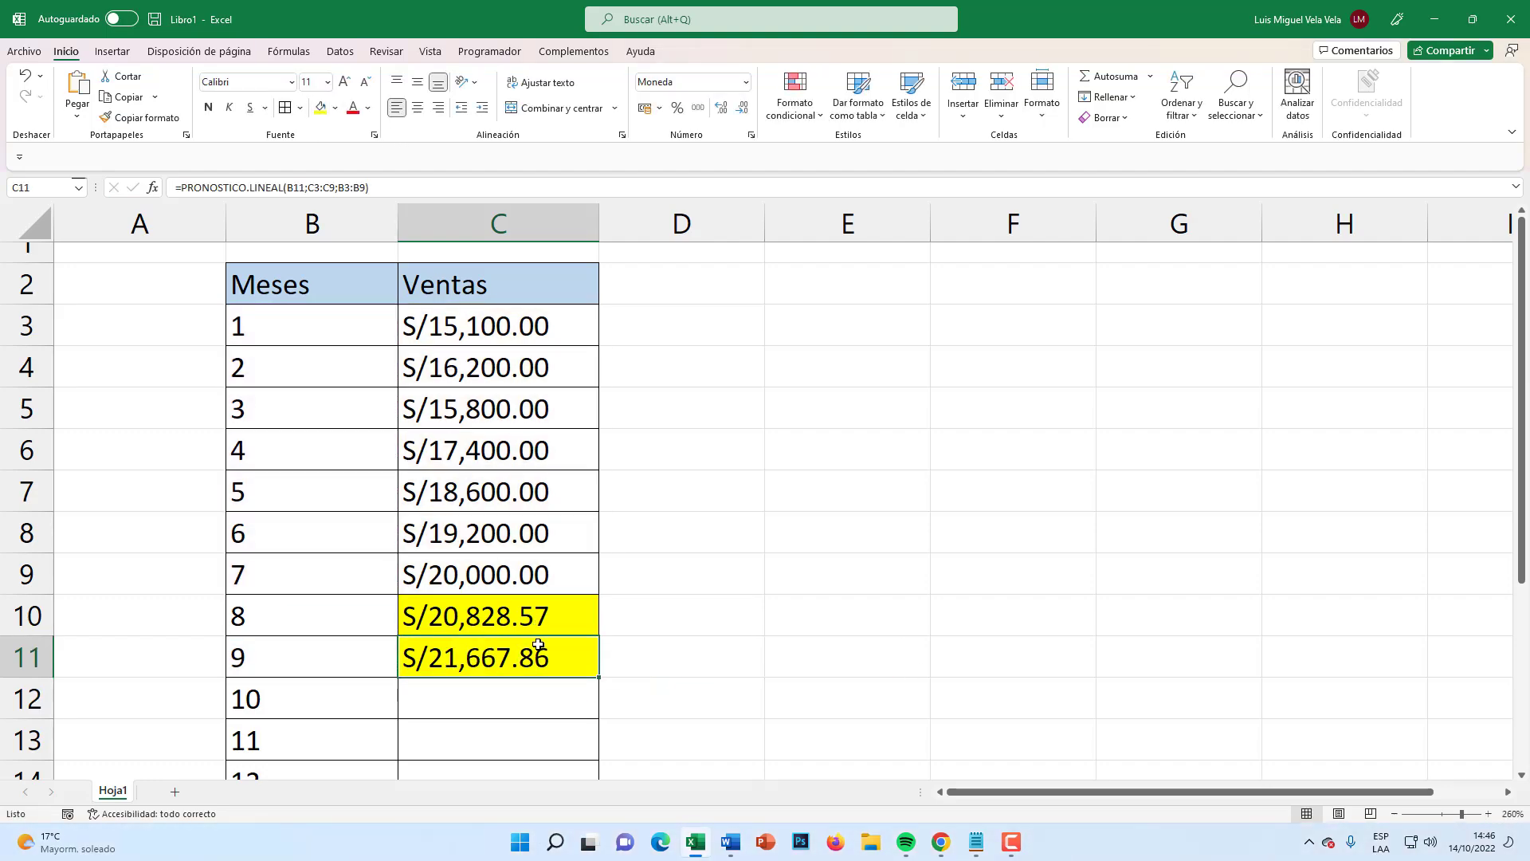
{"action": "scroll", "coordinate": [538, 644], "scroll_direction": "down", "scroll_amount": 1}
{"action": "scroll", "coordinate": [380, 673], "scroll_direction": "up", "scroll_amount": 1}
{"action": "scroll", "coordinate": [380, 673], "scroll_direction": "down", "scroll_amount": 1}
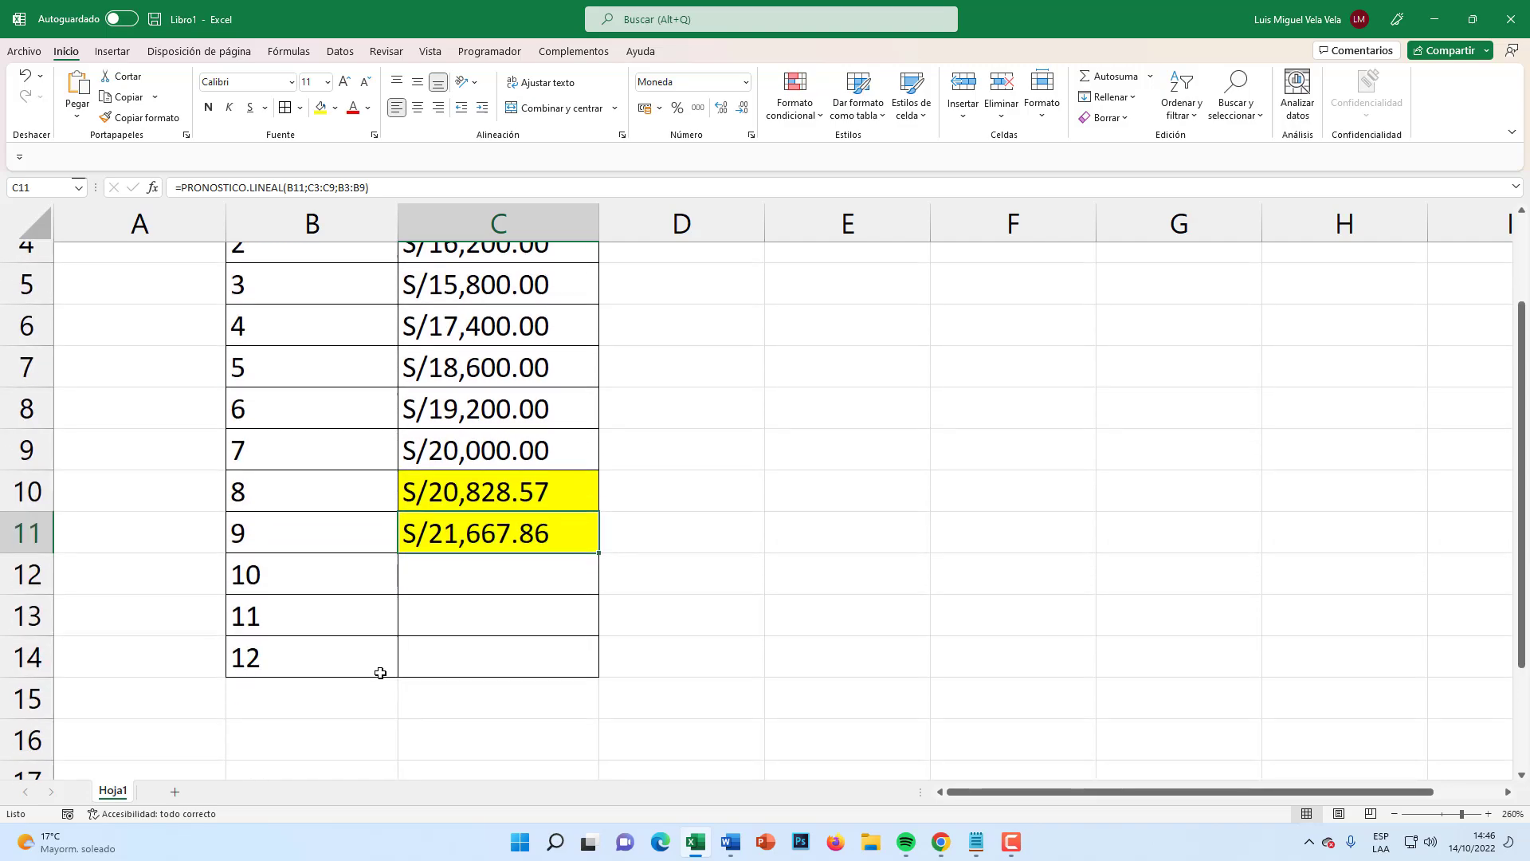
{"action": "scroll", "coordinate": [380, 672], "scroll_direction": "up", "scroll_amount": 1}
{"action": "scroll", "coordinate": [451, 587], "scroll_direction": "down", "scroll_amount": 1}
{"action": "left_click", "coordinate": [448, 566]}
{"action": "scroll", "coordinate": [444, 644], "scroll_direction": "up", "scroll_amount": 1}
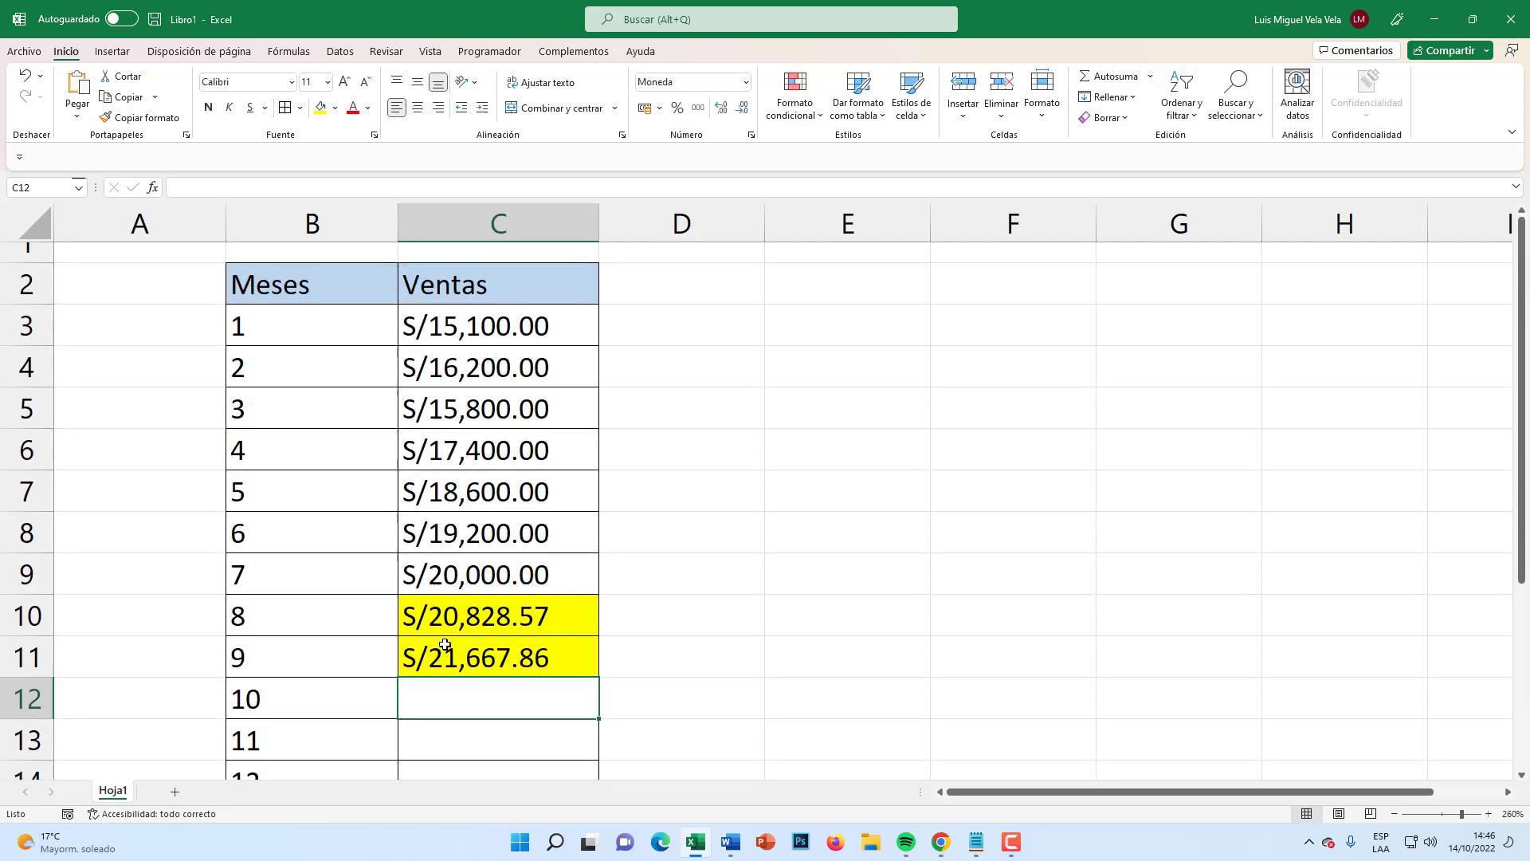
{"action": "scroll", "coordinate": [445, 647], "scroll_direction": "down", "scroll_amount": 2}
{"action": "scroll", "coordinate": [496, 624], "scroll_direction": "up", "scroll_amount": 1}
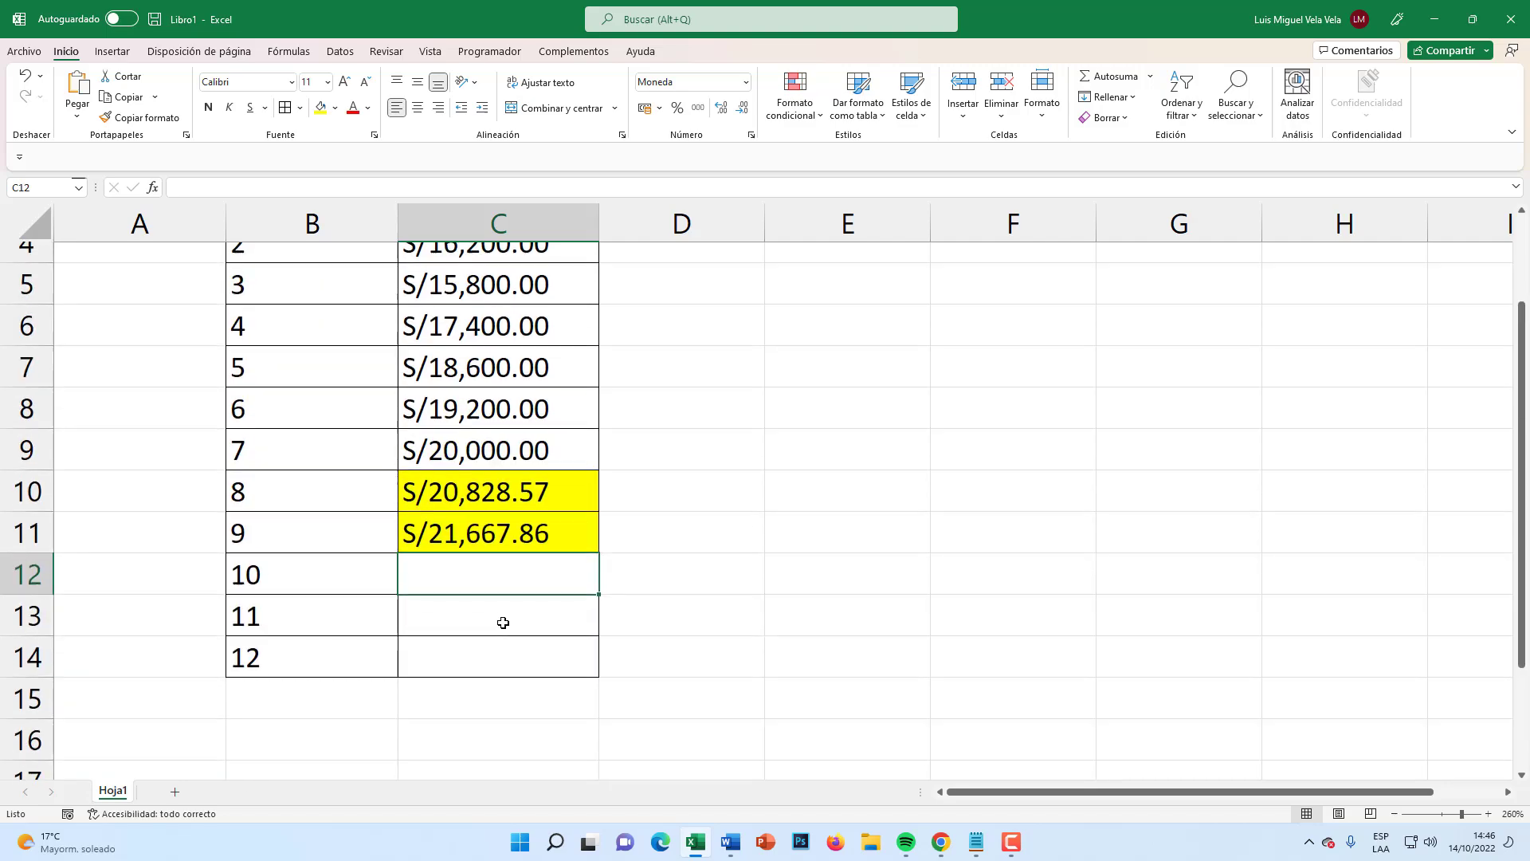
{"action": "scroll", "coordinate": [487, 620], "scroll_direction": "up", "scroll_amount": 1}
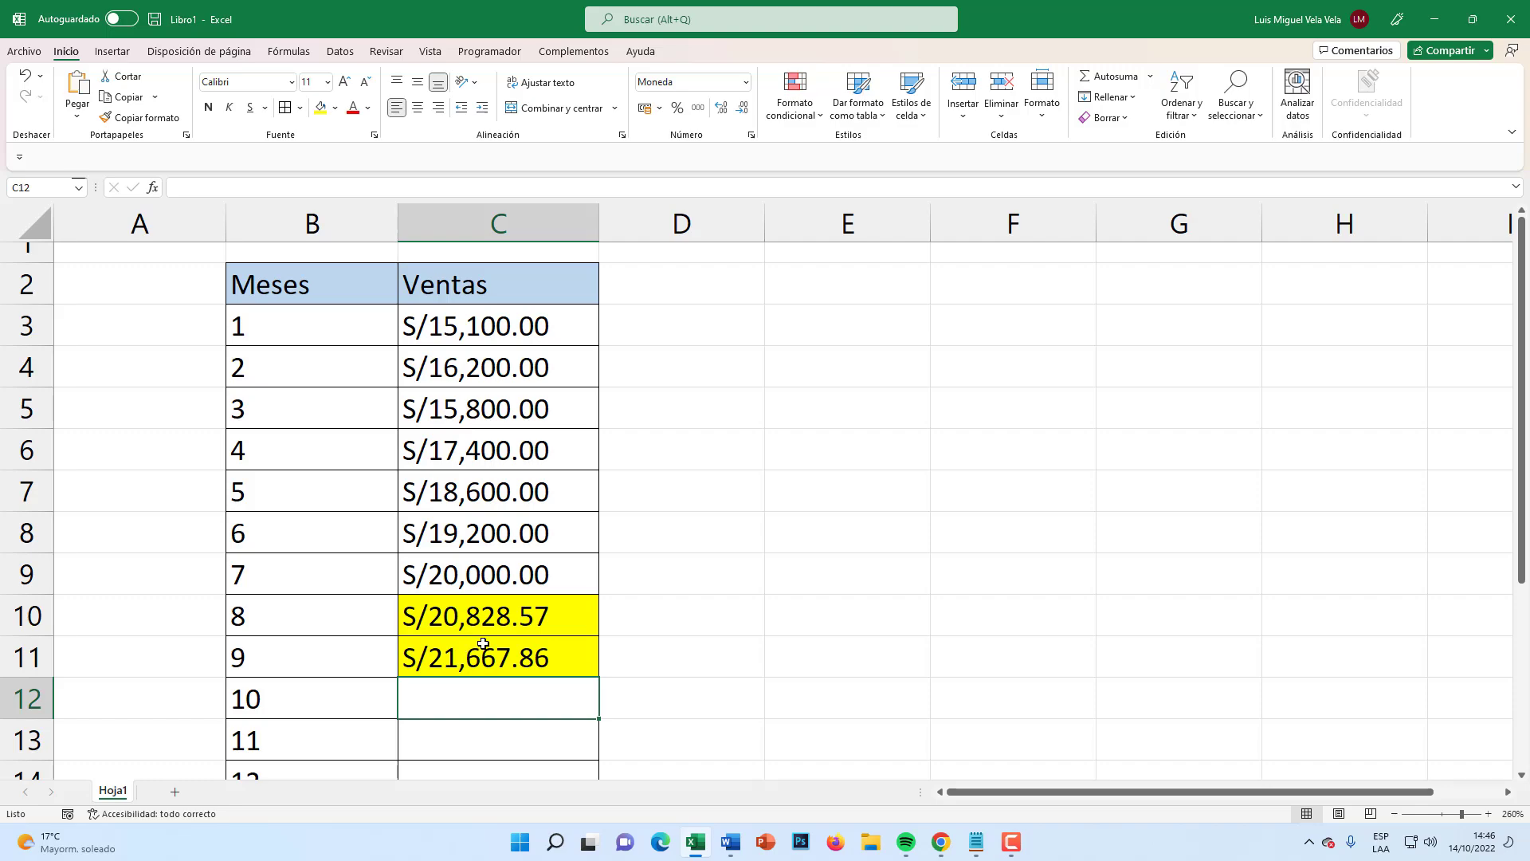
{"action": "scroll", "coordinate": [483, 644], "scroll_direction": "down", "scroll_amount": 1}
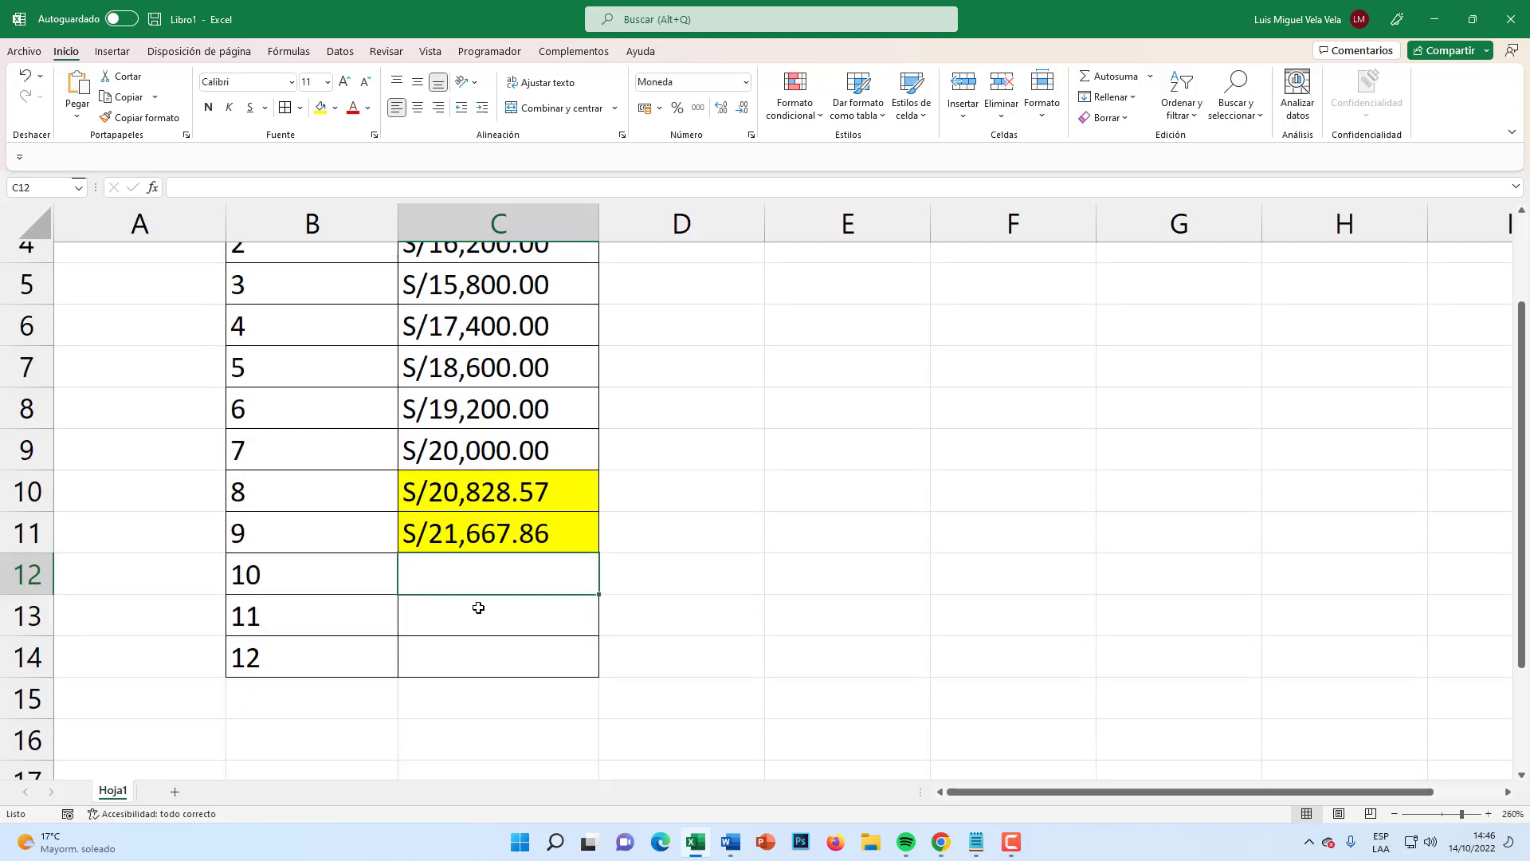
- Begin PRONOSTICO.LINEAL in C12 with B12 and the locked sales range $C$3:$C$11
{"action": "type", "text": "=prono"}
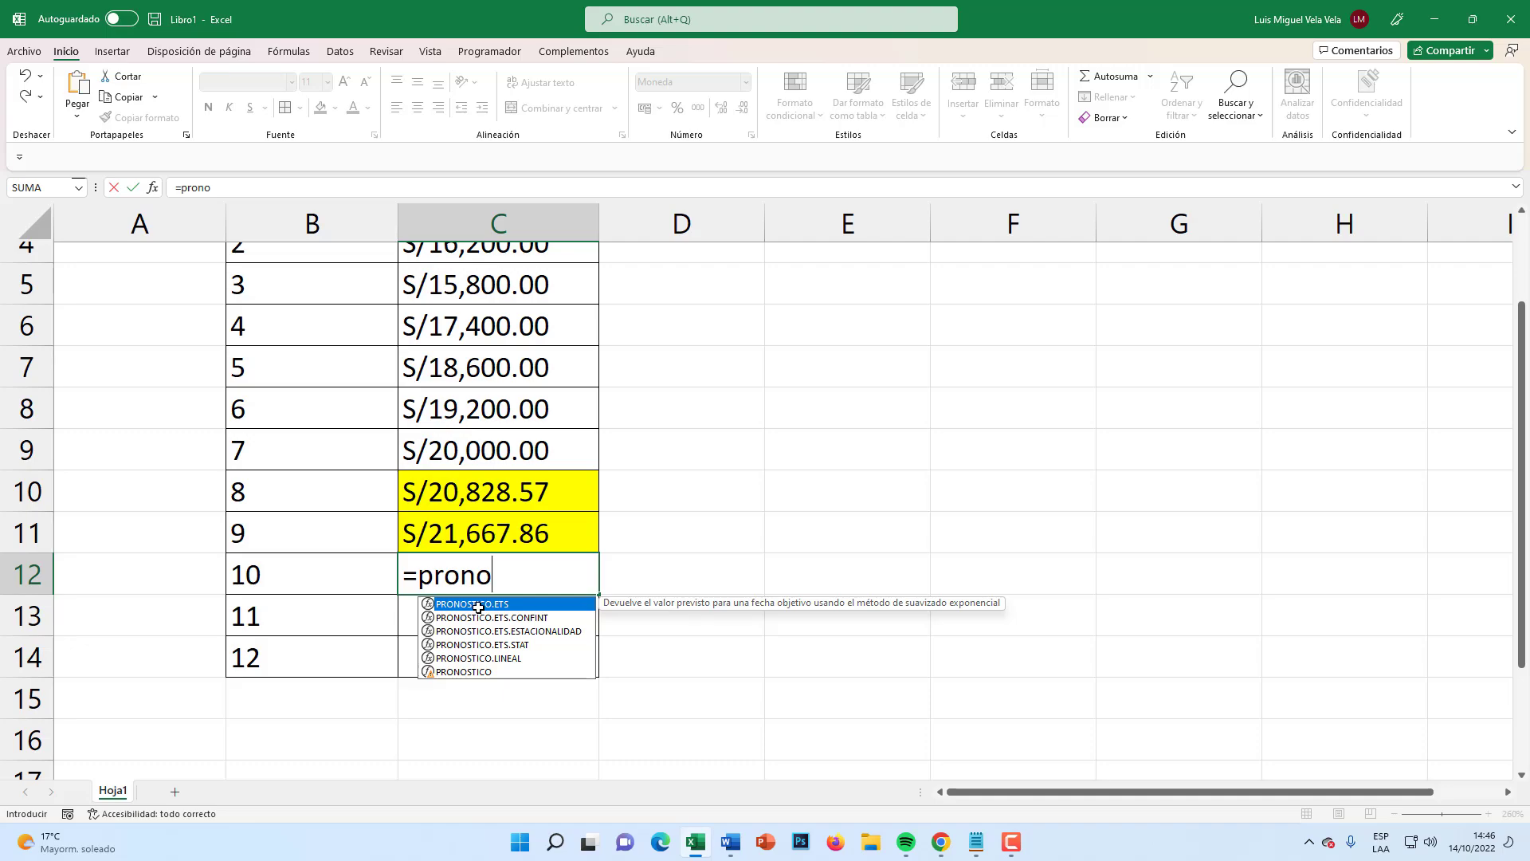
{"action": "key", "text": "Down"}
{"action": "key", "text": "Down"}
{"action": "key", "text": "Down"}
{"action": "key", "text": "Down"}
{"action": "key", "text": "Tab"}
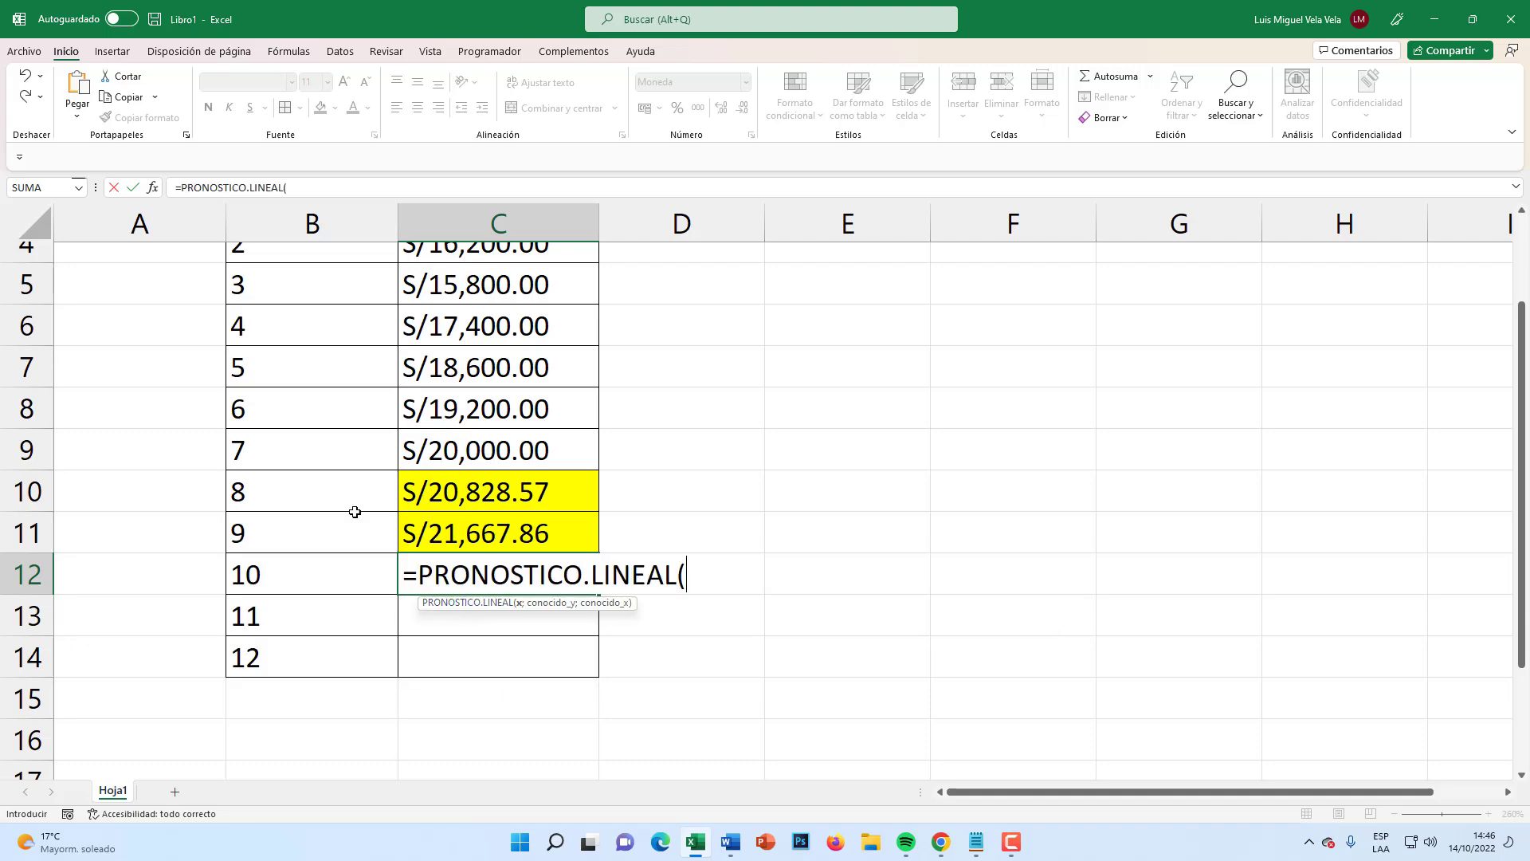
{"action": "left_click", "coordinate": [260, 573]}
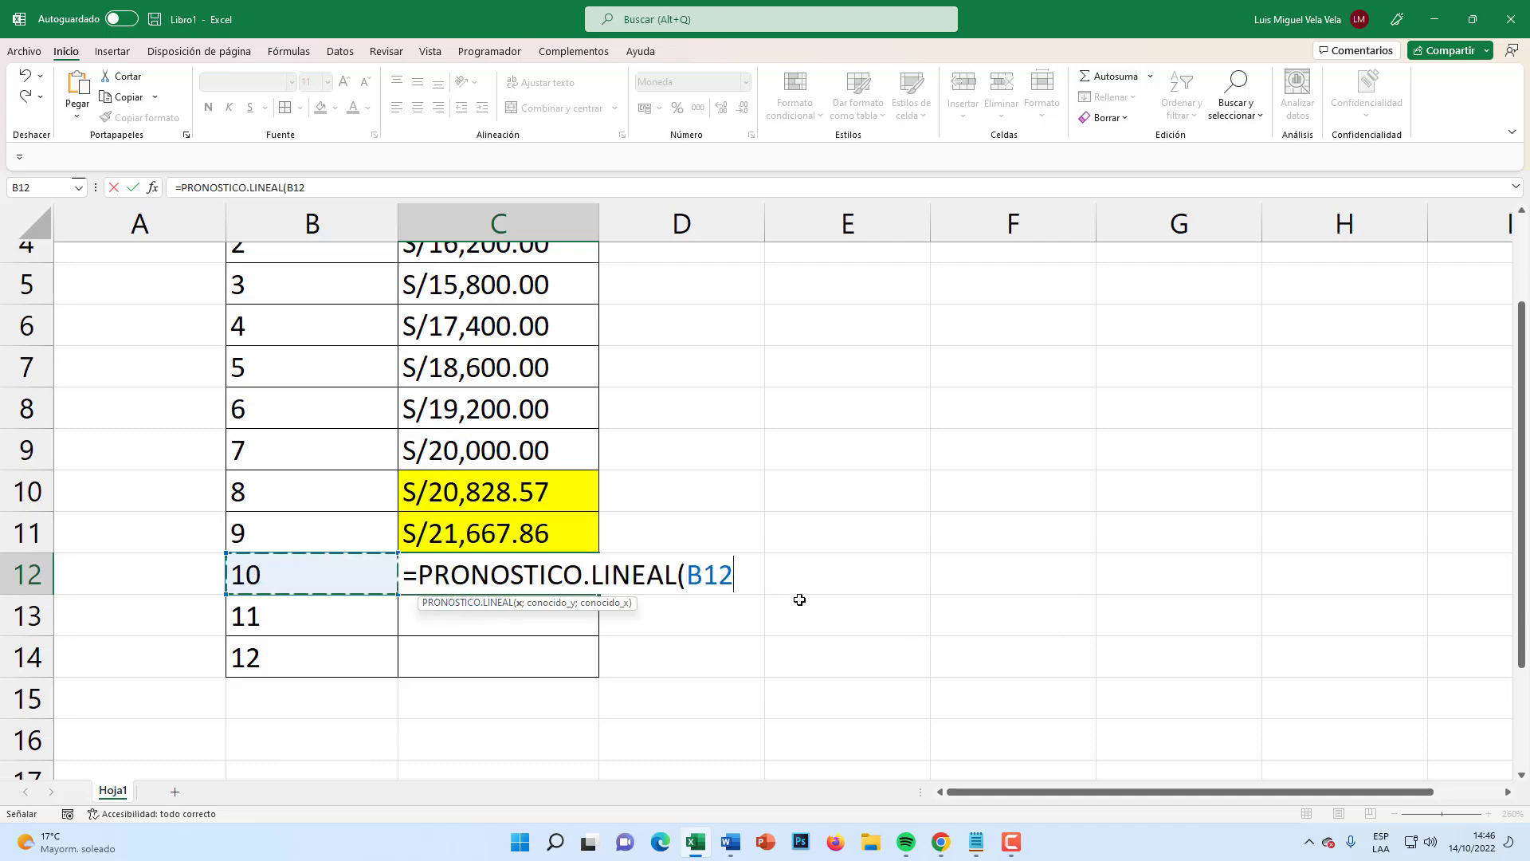
{"action": "type", "text": ";"}
{"action": "scroll", "coordinate": [450, 715], "scroll_direction": "up", "scroll_amount": 1}
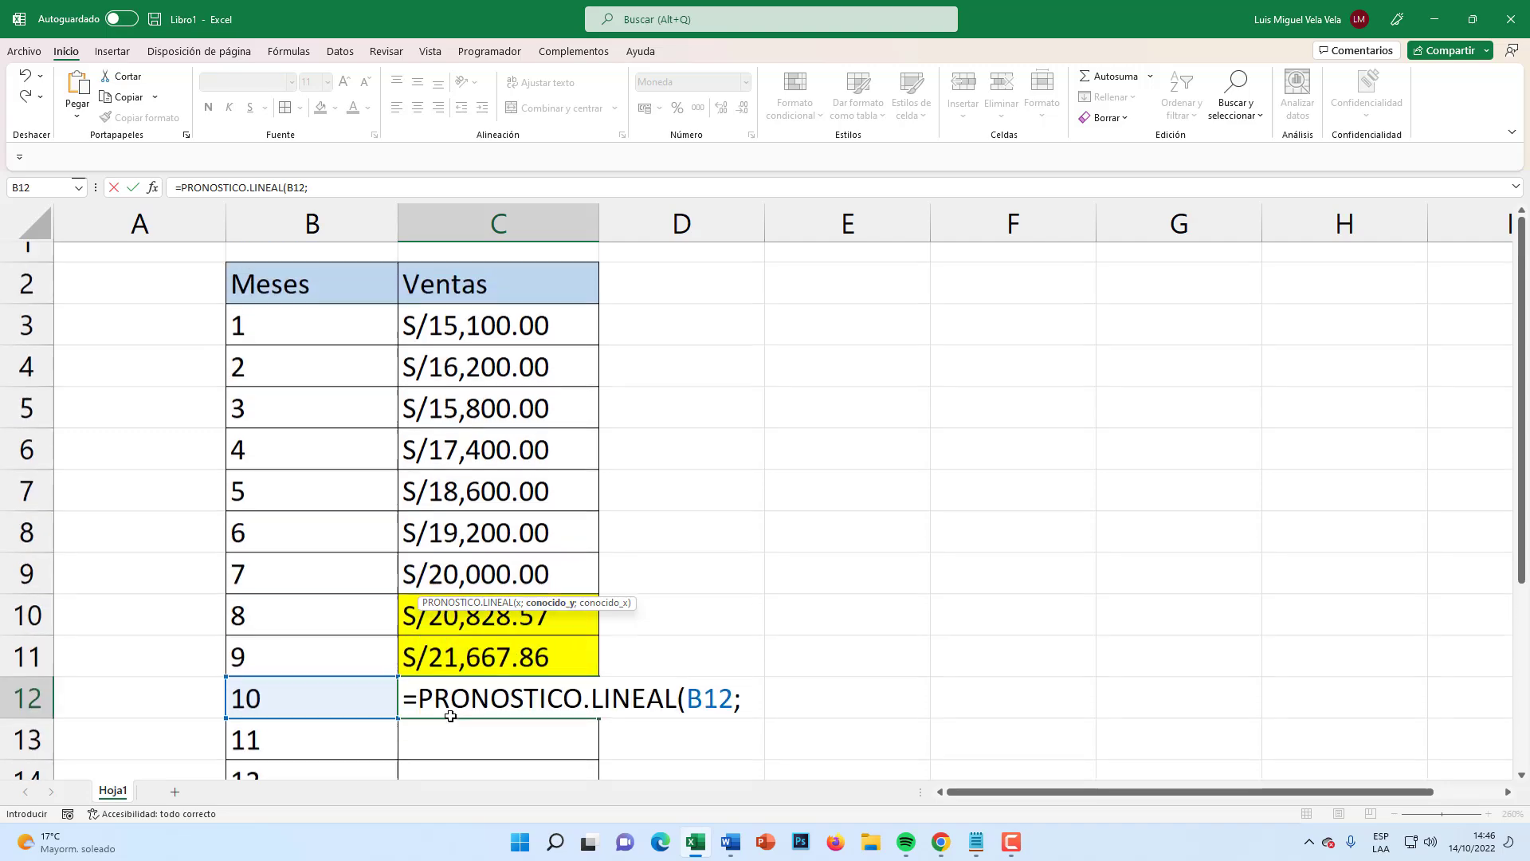
{"action": "left_click_drag", "start_coordinate": [478, 335], "coordinate": [489, 656]}
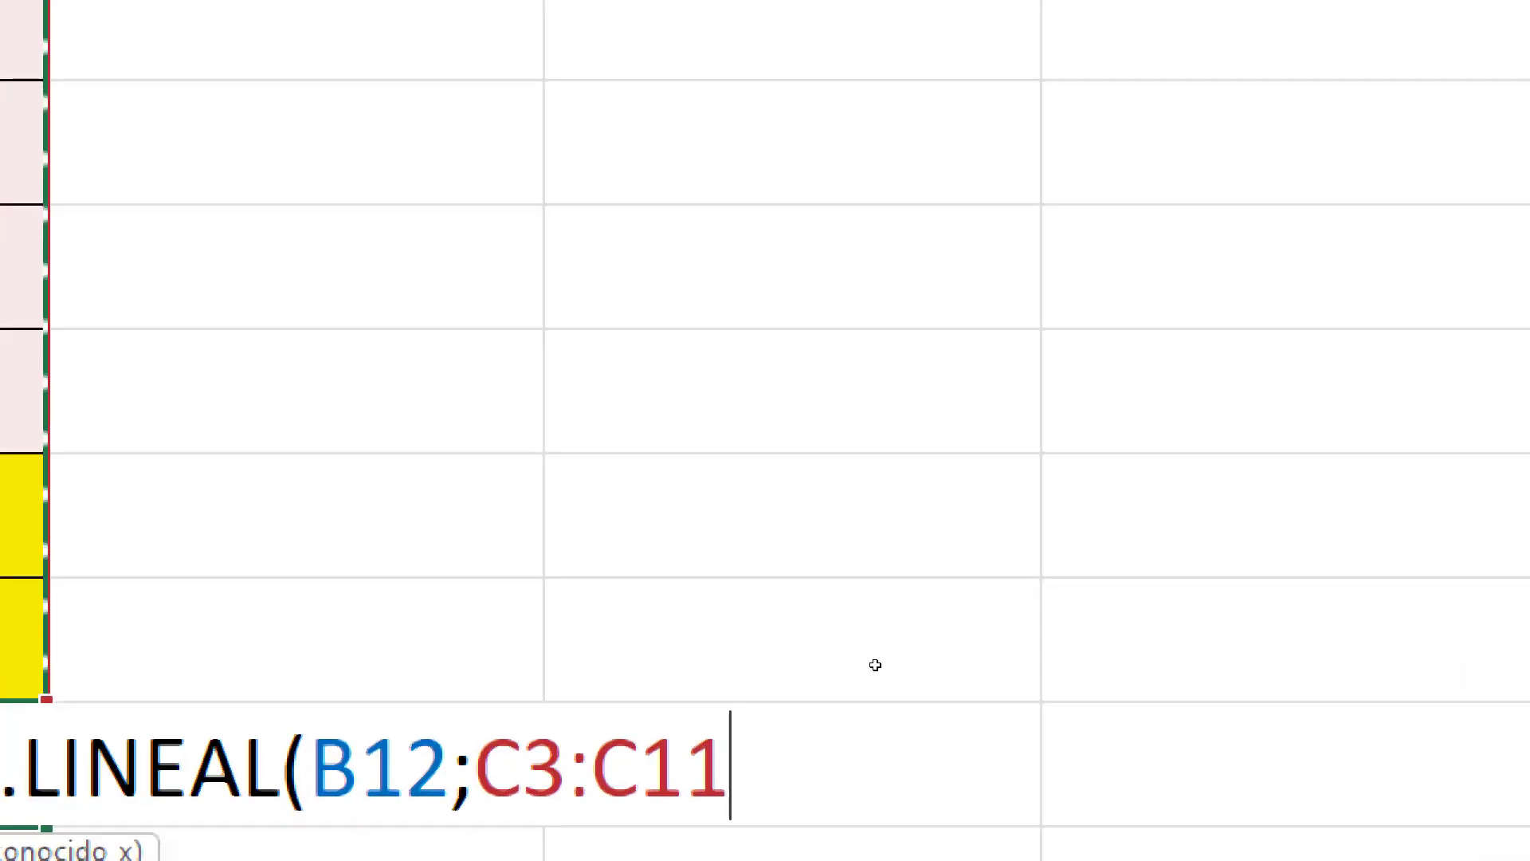
{"action": "key", "text": "F4"}
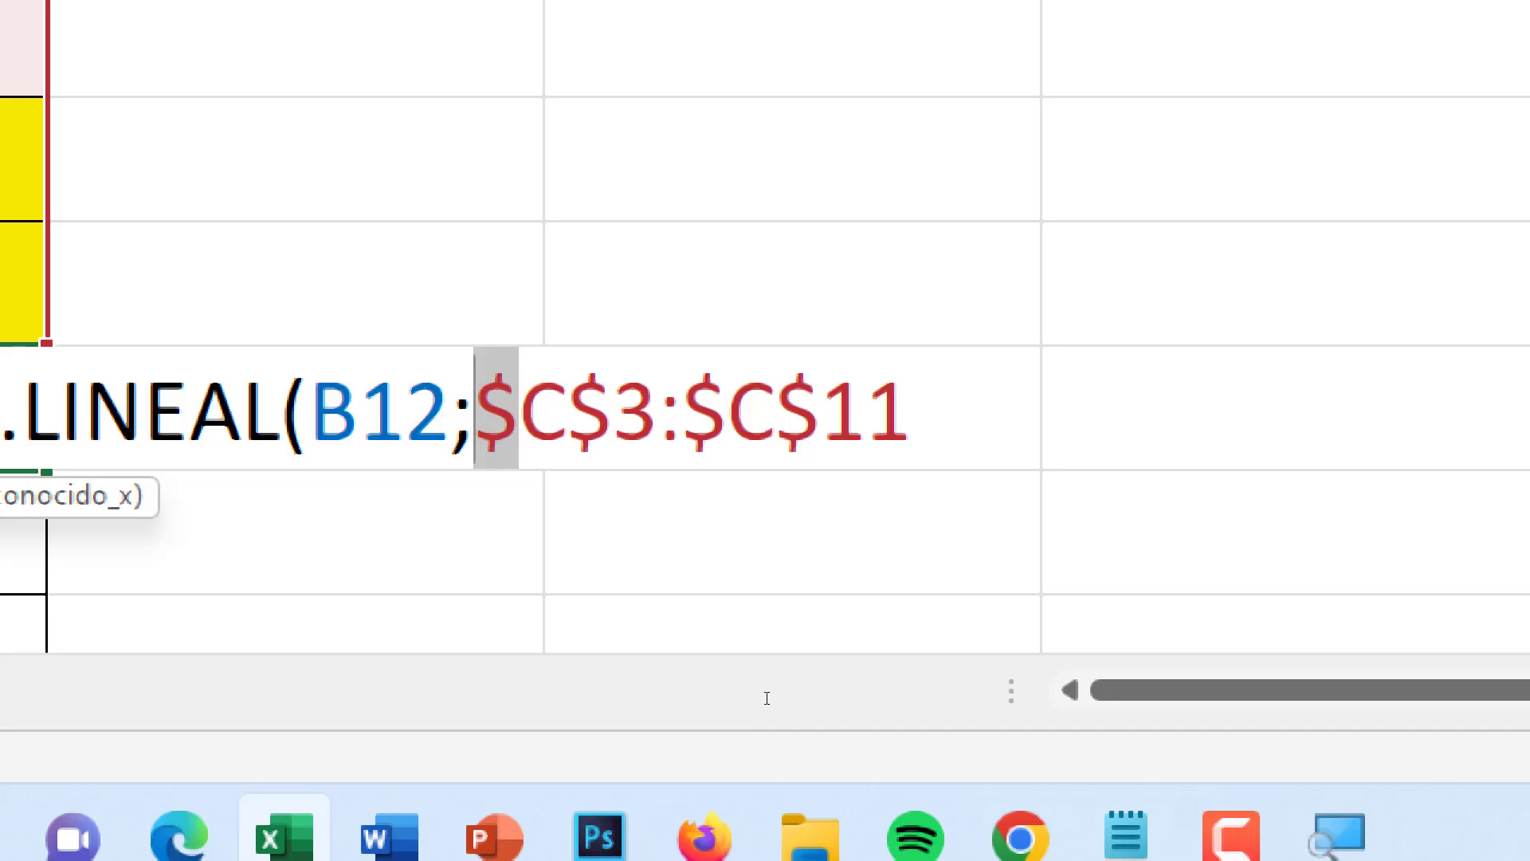
{"action": "key", "text": "Right"}
{"action": "key", "text": "Right"}
{"action": "key", "text": "Right"}
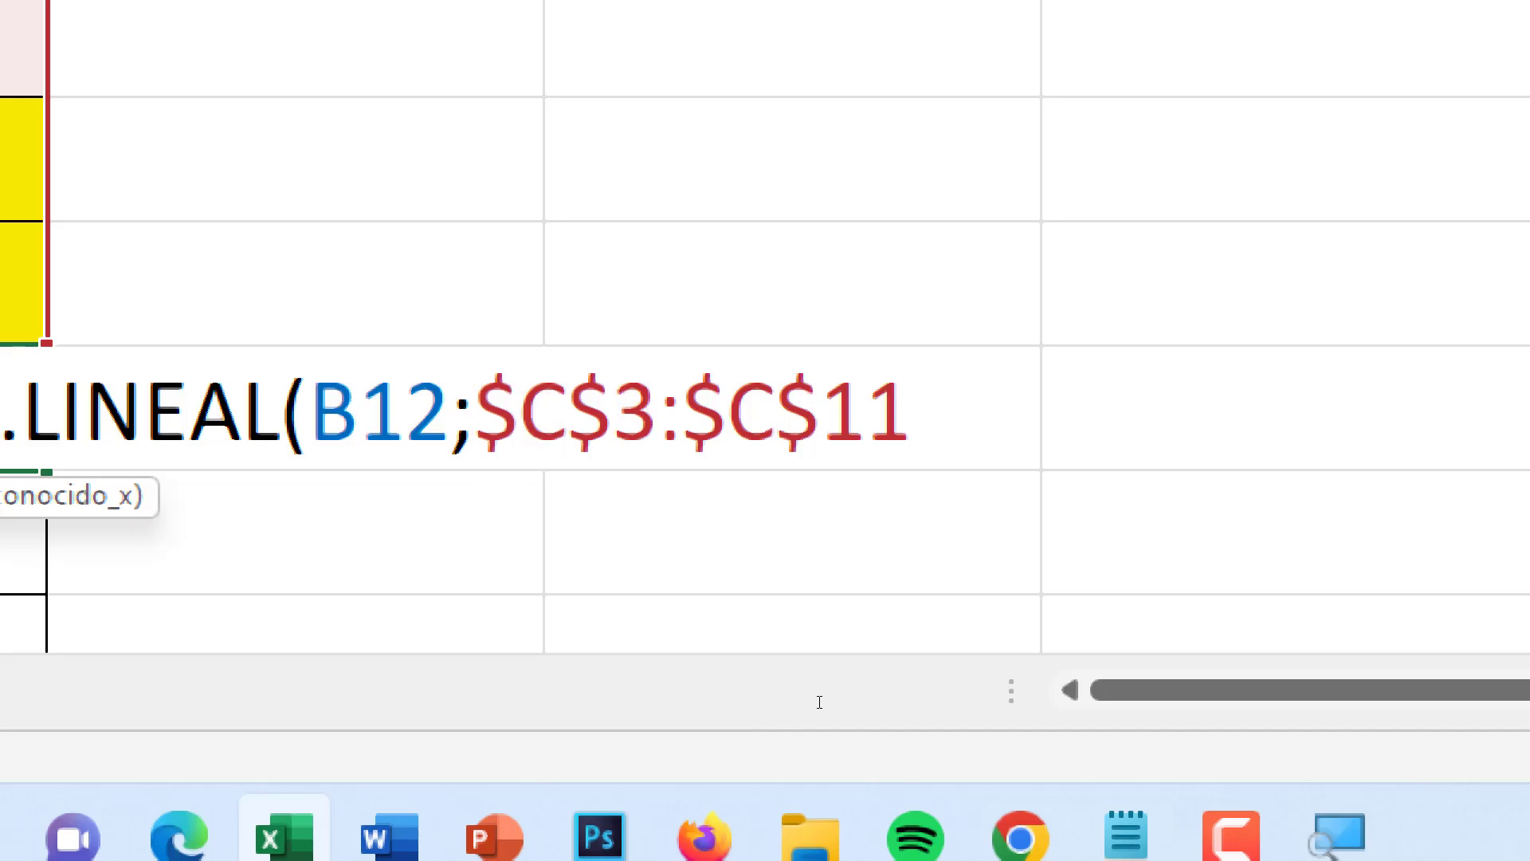
{"action": "key", "text": "Right"}
{"action": "key", "text": "Right"}
{"action": "key", "text": "Right"}
{"action": "key", "text": "Right"}
{"action": "key", "text": "Right"}
{"action": "key", "text": "Right"}
{"action": "key", "text": "Right"}
- Add the locked month range $B$3:$B$11 and close the formula
{"action": "type", "text": ";"}
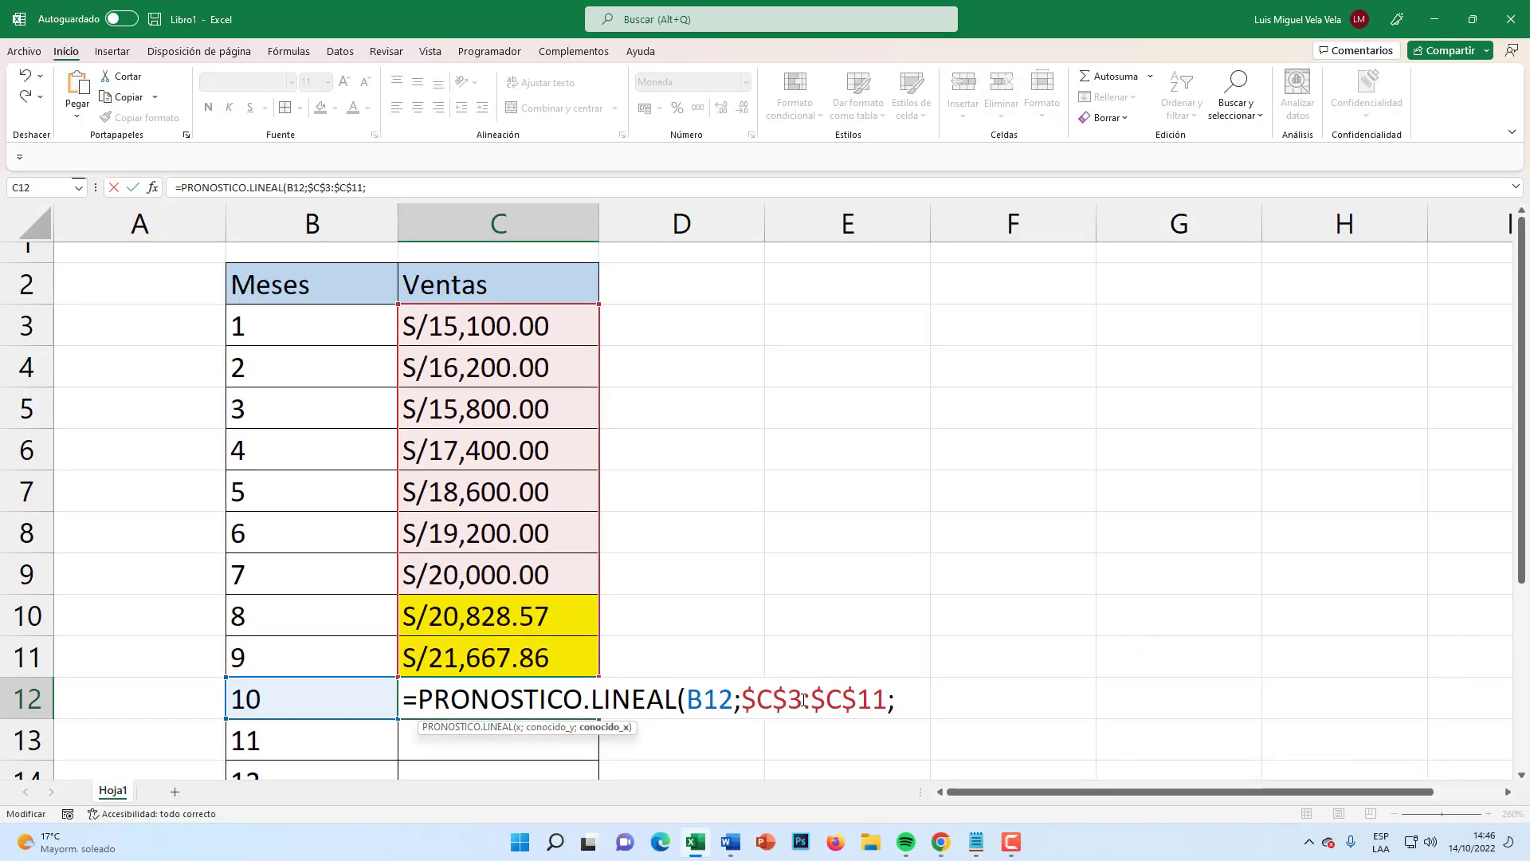
{"action": "left_click", "coordinate": [755, 698]}
{"action": "left_click", "coordinate": [899, 698]}
{"action": "key", "text": "BackSpace"}
{"action": "type", "text": ";"}
{"action": "left_click_drag", "start_coordinate": [285, 321], "coordinate": [287, 647]}
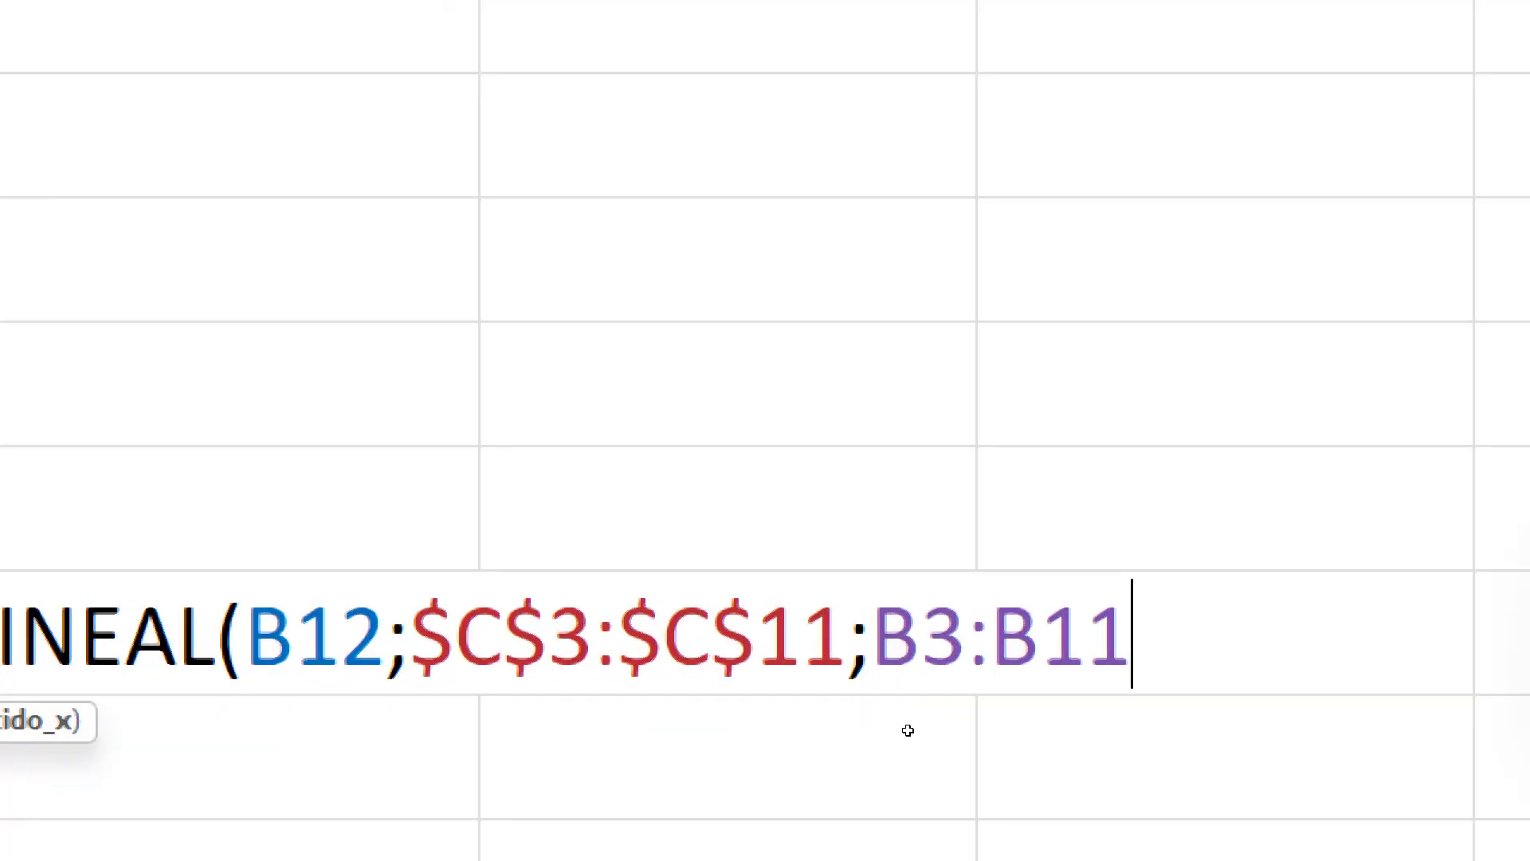
{"action": "key", "text": "F4"}
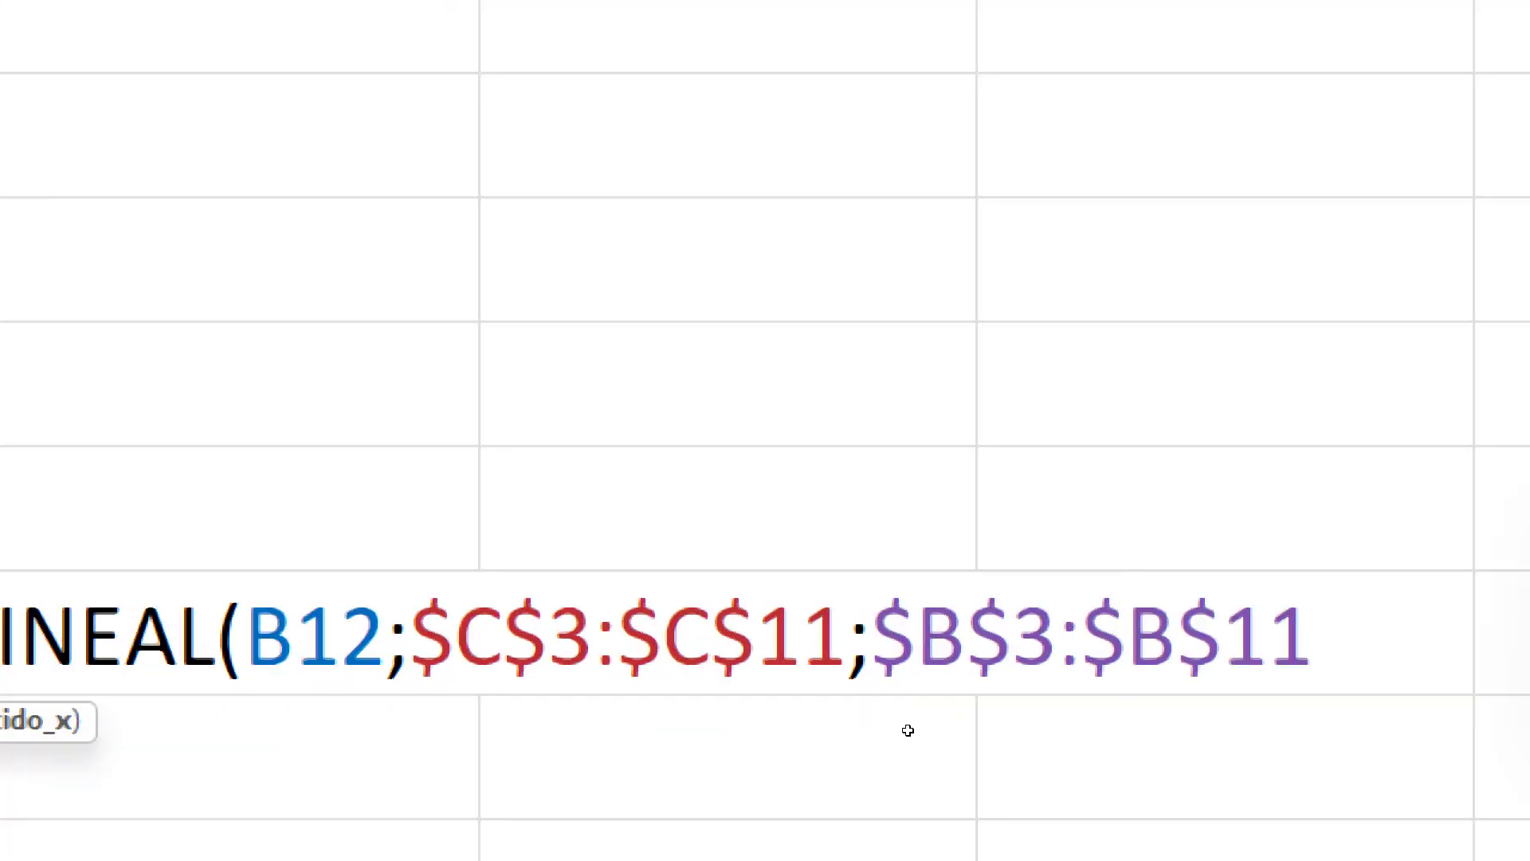
{"action": "type", "text": ")"}
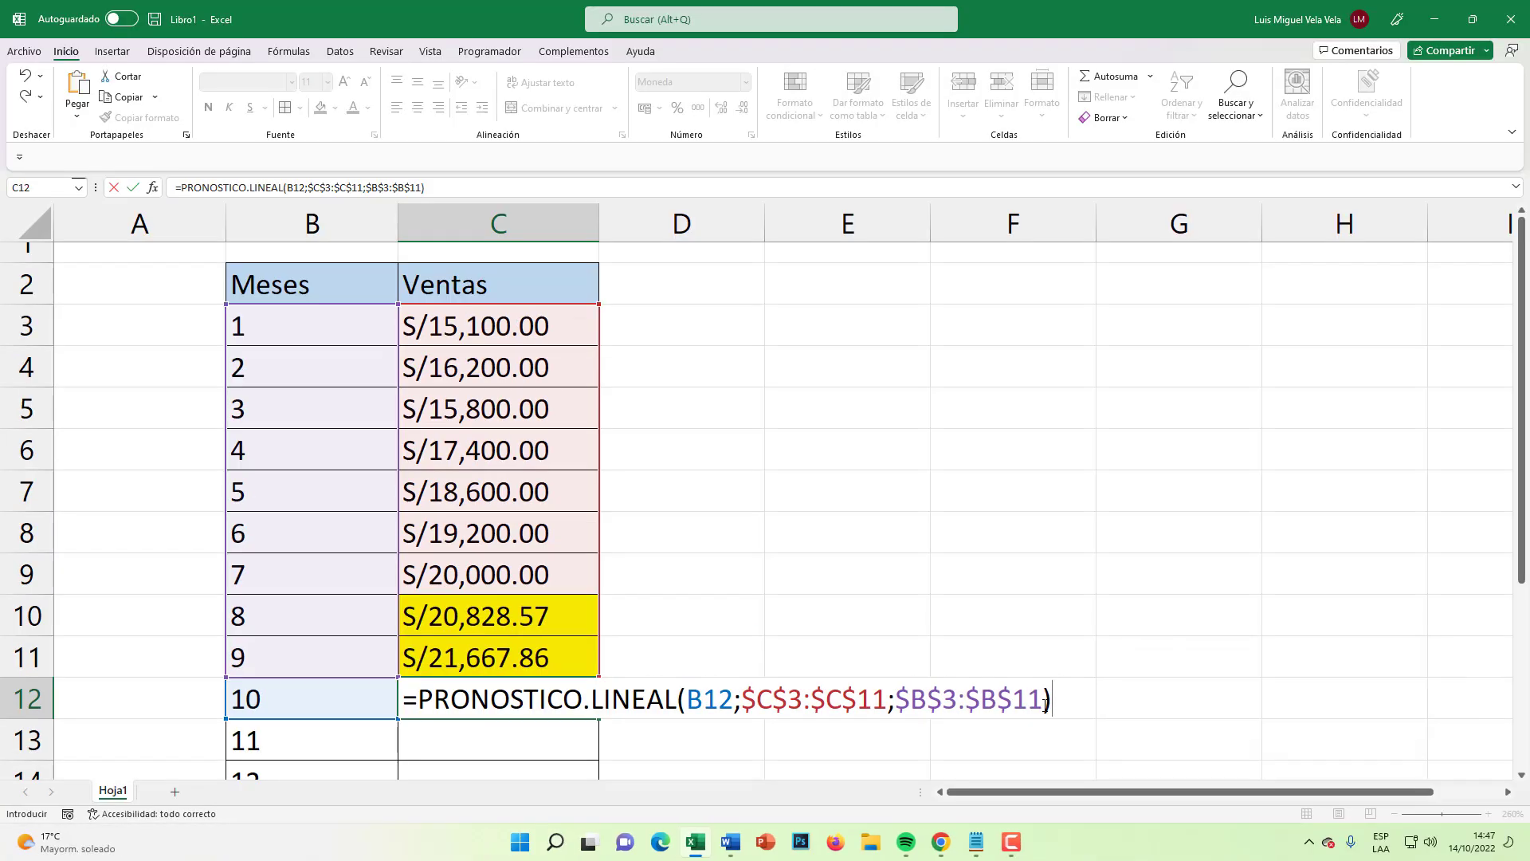
- Confirm the month 10 forecast (S/22,507.14) and fill the formula down to C13:C14
{"action": "key", "text": "Return"}
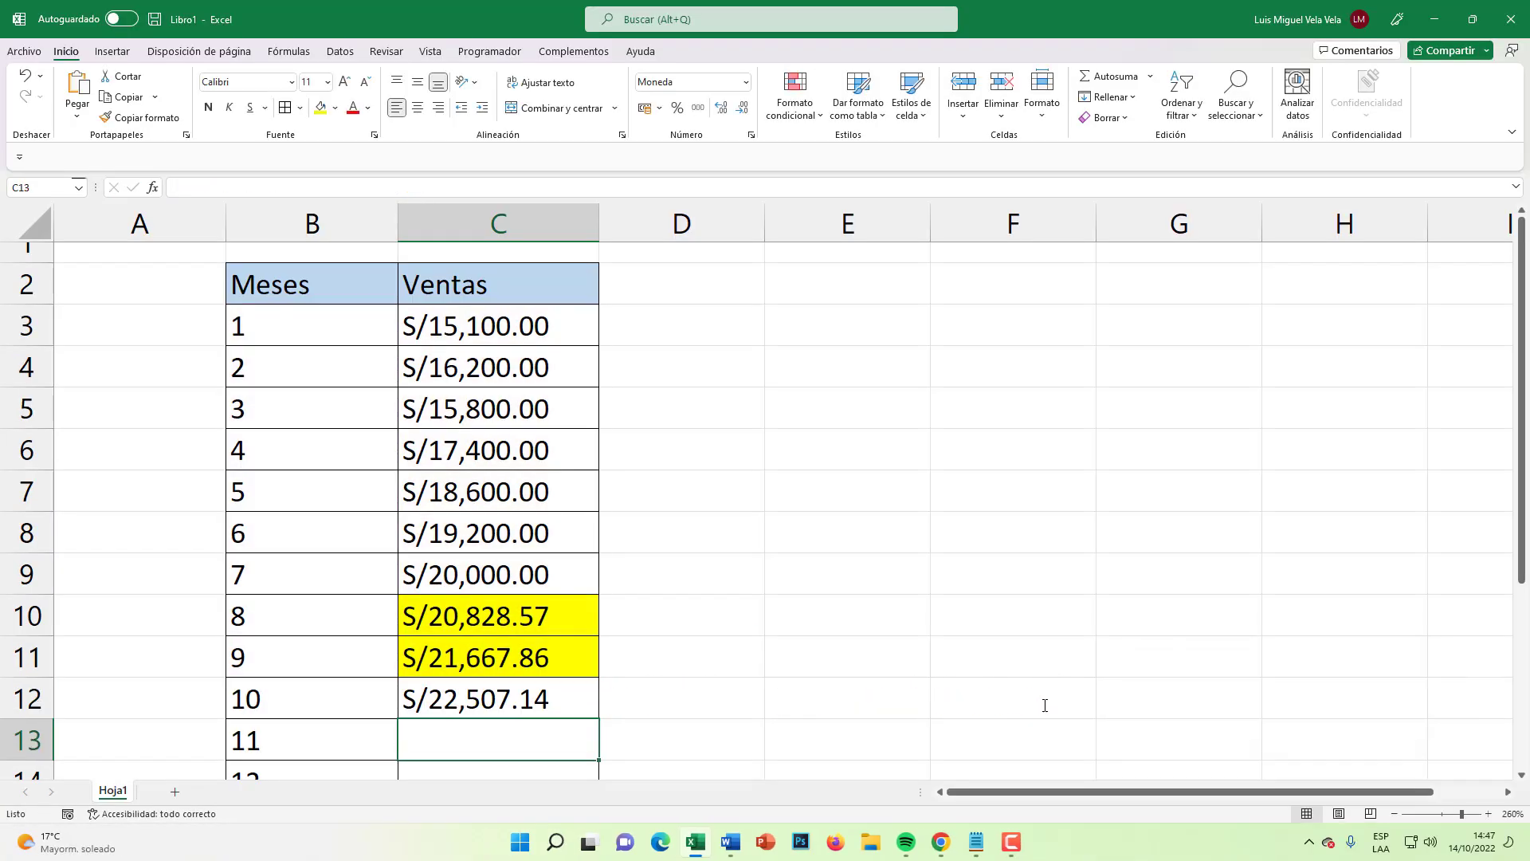
{"action": "scroll", "coordinate": [716, 744], "scroll_direction": "down", "scroll_amount": 1}
{"action": "left_click", "coordinate": [545, 587]}
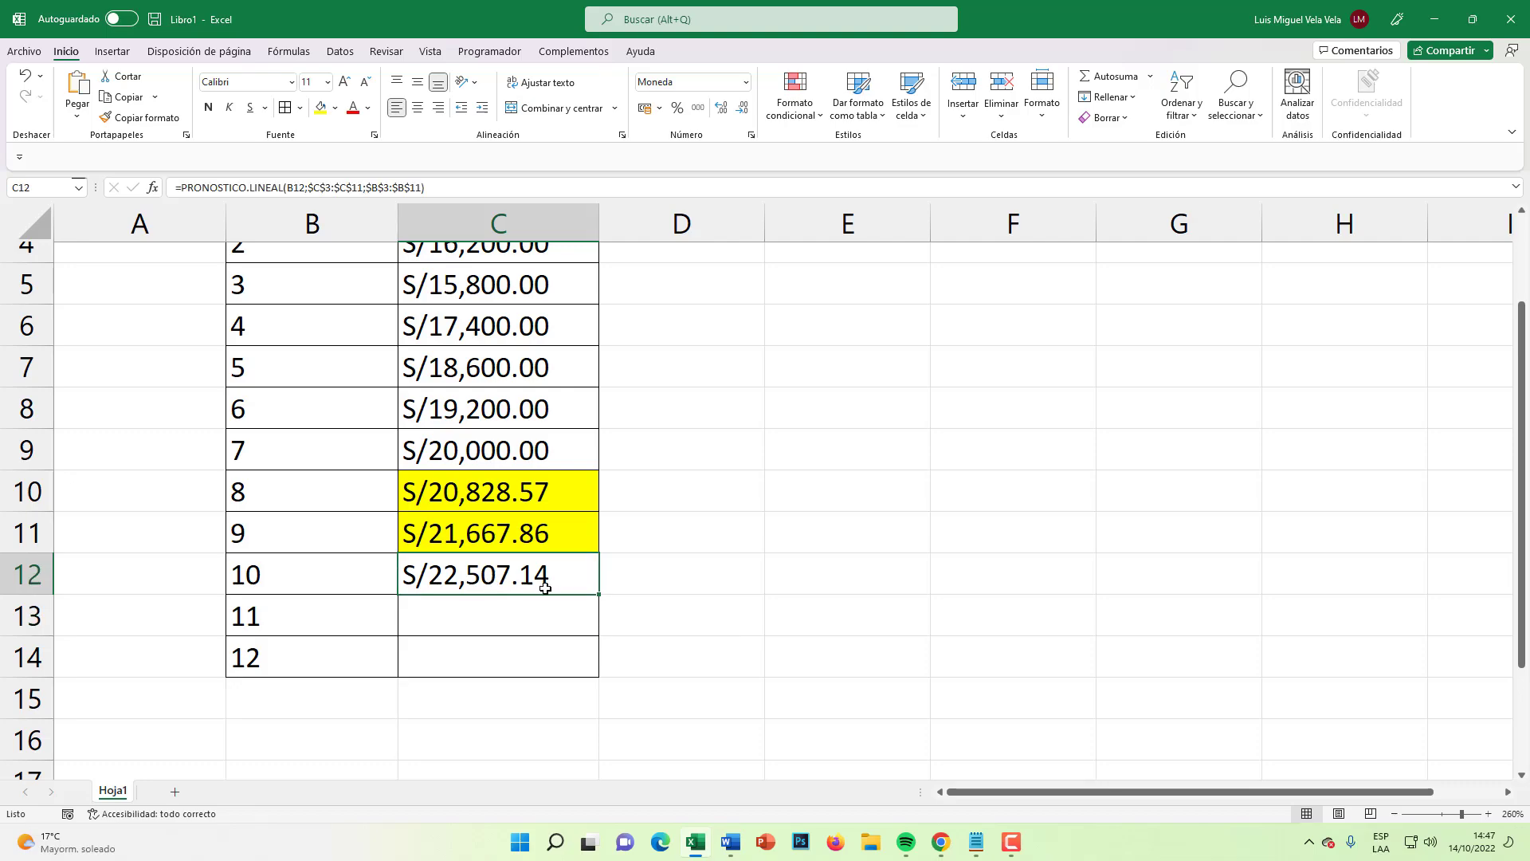
{"action": "left_click_drag", "start_coordinate": [595, 597], "coordinate": [590, 660]}
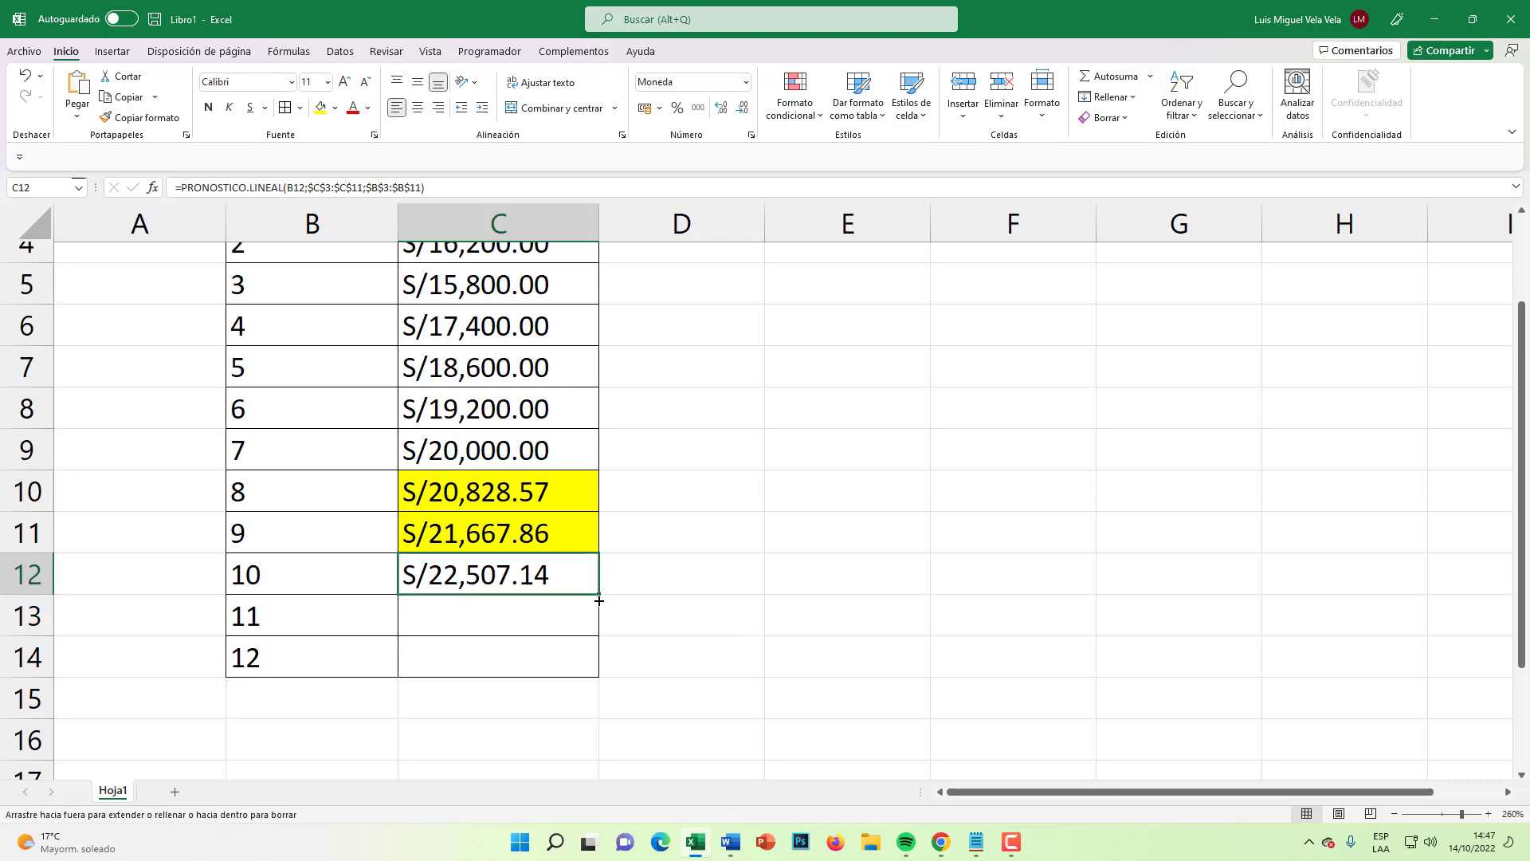
- Check the copied formulas in C12 and C13, giving S/23,346.43 for month 11
{"action": "double_click", "coordinate": [536, 577]}
{"action": "scroll", "coordinate": [558, 629], "scroll_direction": "up", "scroll_amount": 1}
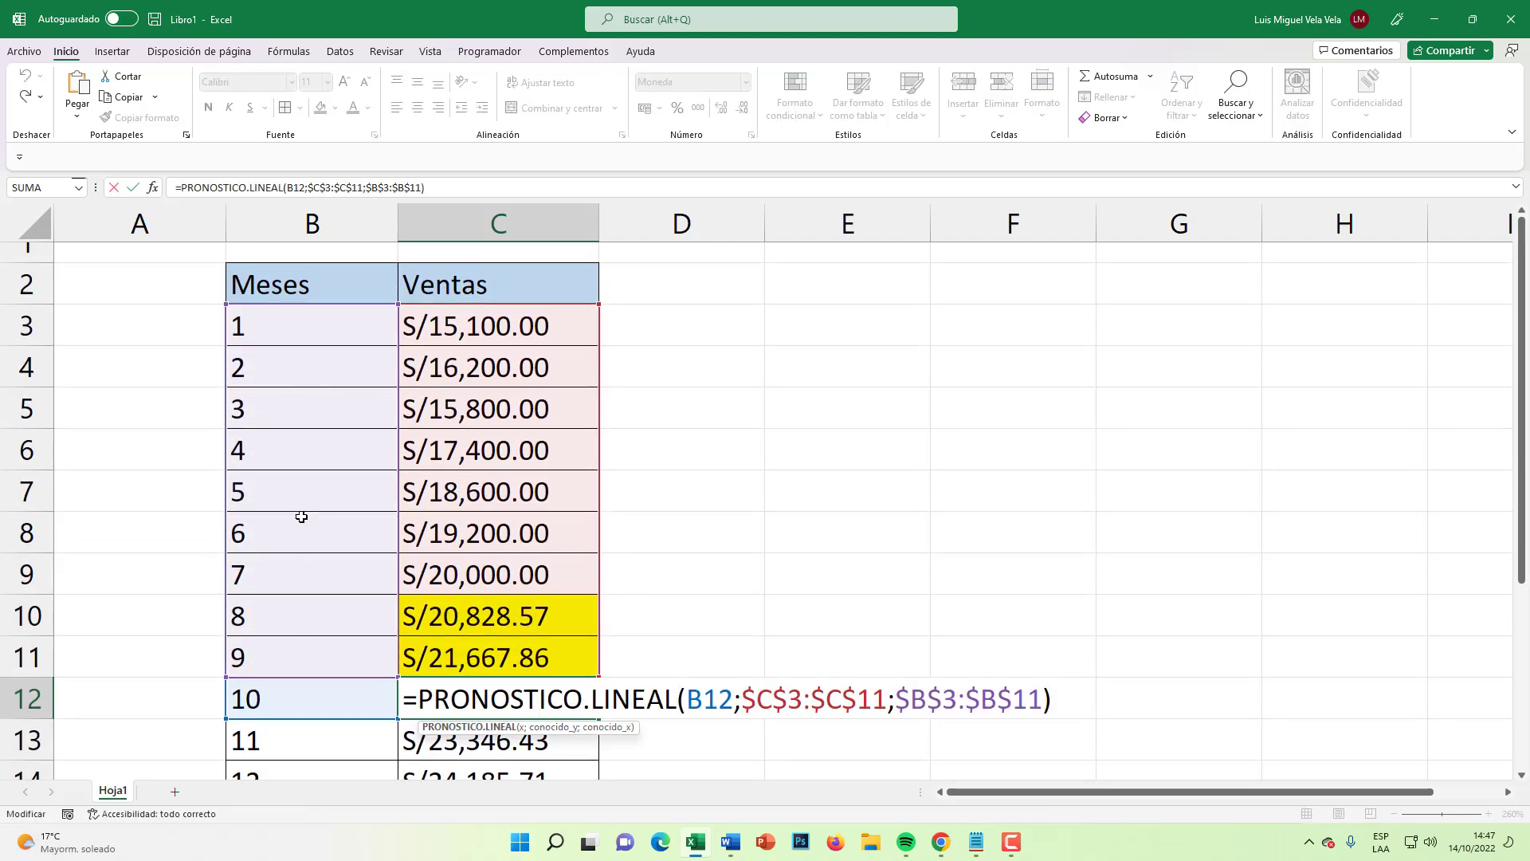
{"action": "key", "text": "Return"}
{"action": "scroll", "coordinate": [478, 606], "scroll_direction": "down", "scroll_amount": 2}
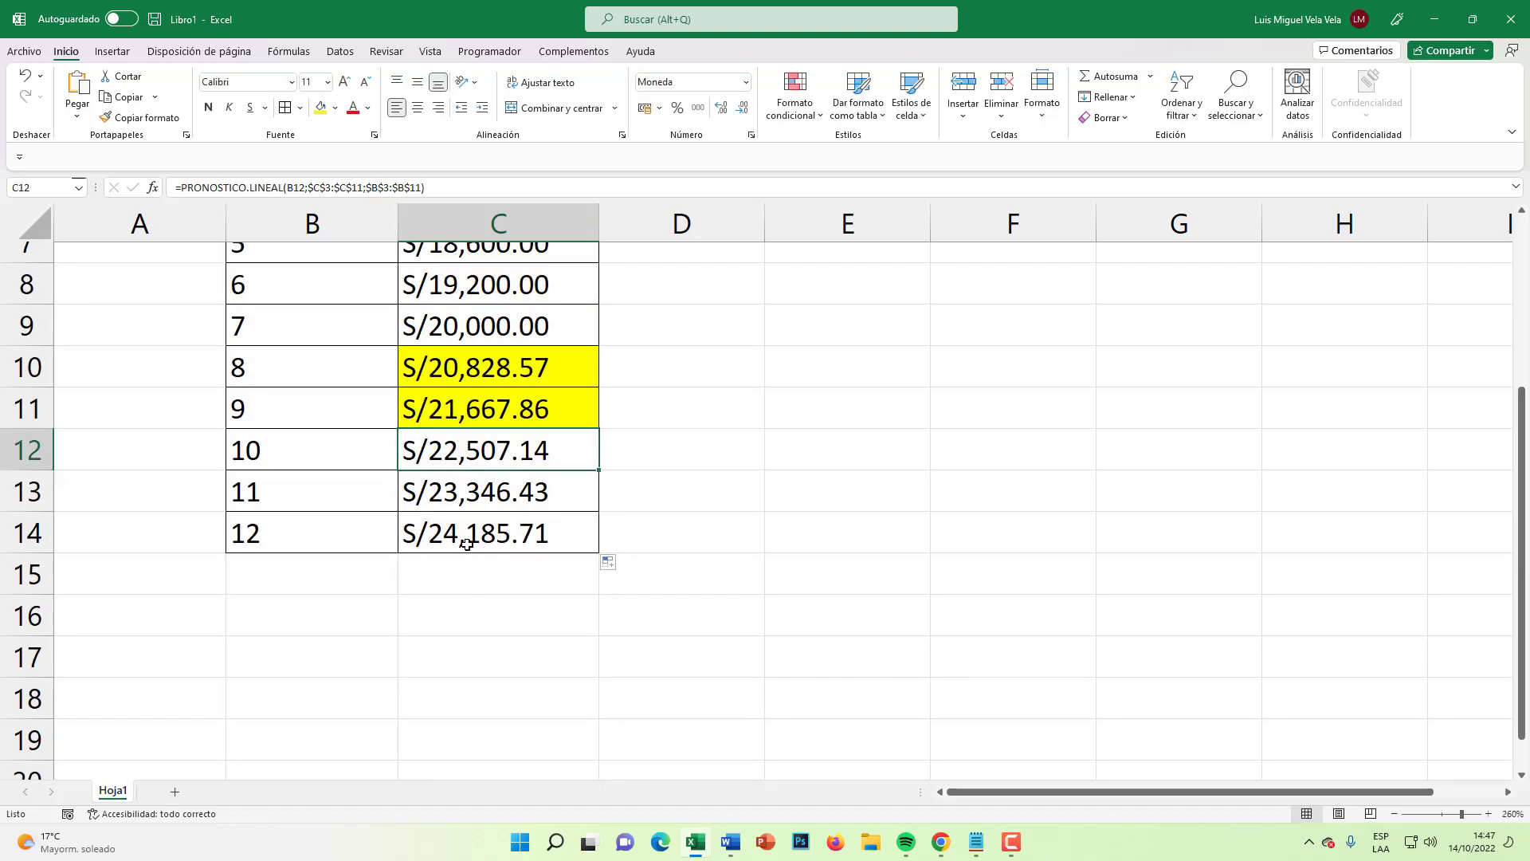
{"action": "left_click", "coordinate": [463, 500]}
{"action": "double_click", "coordinate": [463, 500]}
{"action": "scroll", "coordinate": [495, 642], "scroll_direction": "up", "scroll_amount": 2}
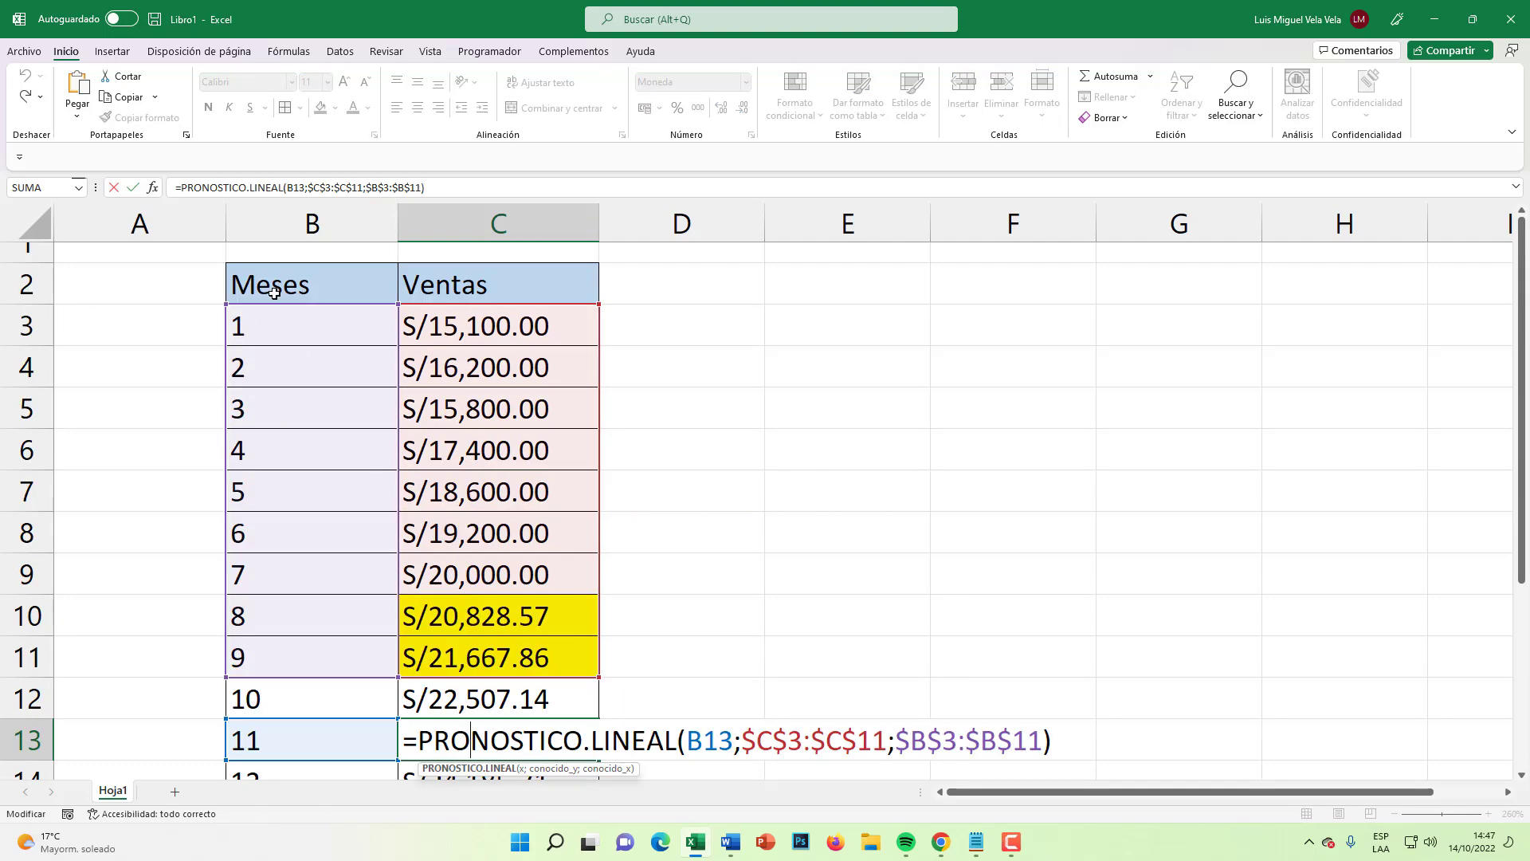
{"action": "scroll", "coordinate": [479, 518], "scroll_direction": "down", "scroll_amount": 2}
{"action": "key", "text": "Return"}
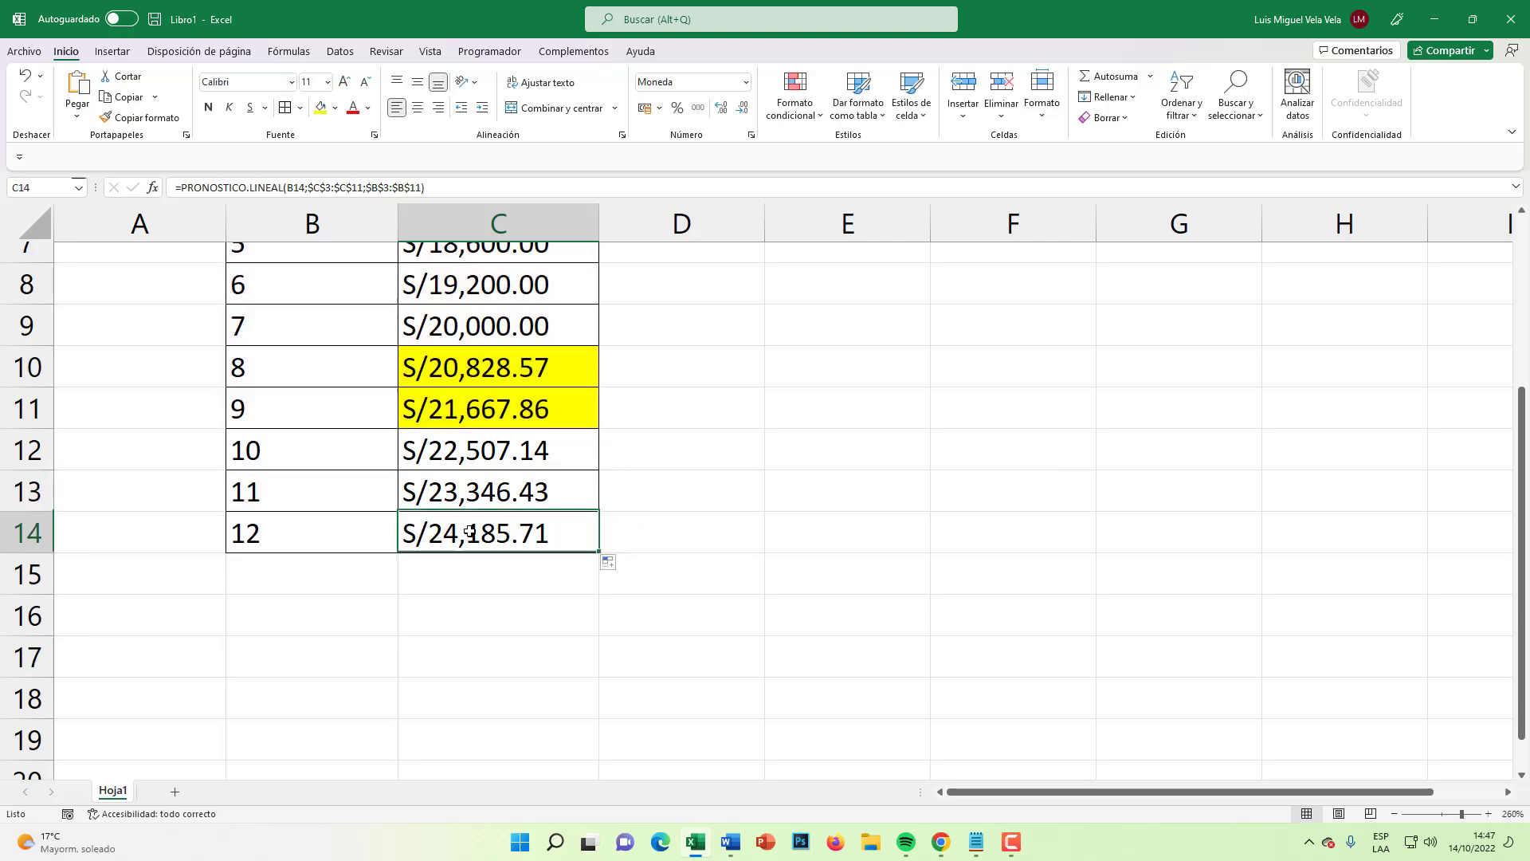
- Edit and commit the C14 formula so month 12 shows S/24,185.71
{"action": "double_click", "coordinate": [470, 533]}
{"action": "scroll", "coordinate": [474, 595], "scroll_direction": "up", "scroll_amount": 2}
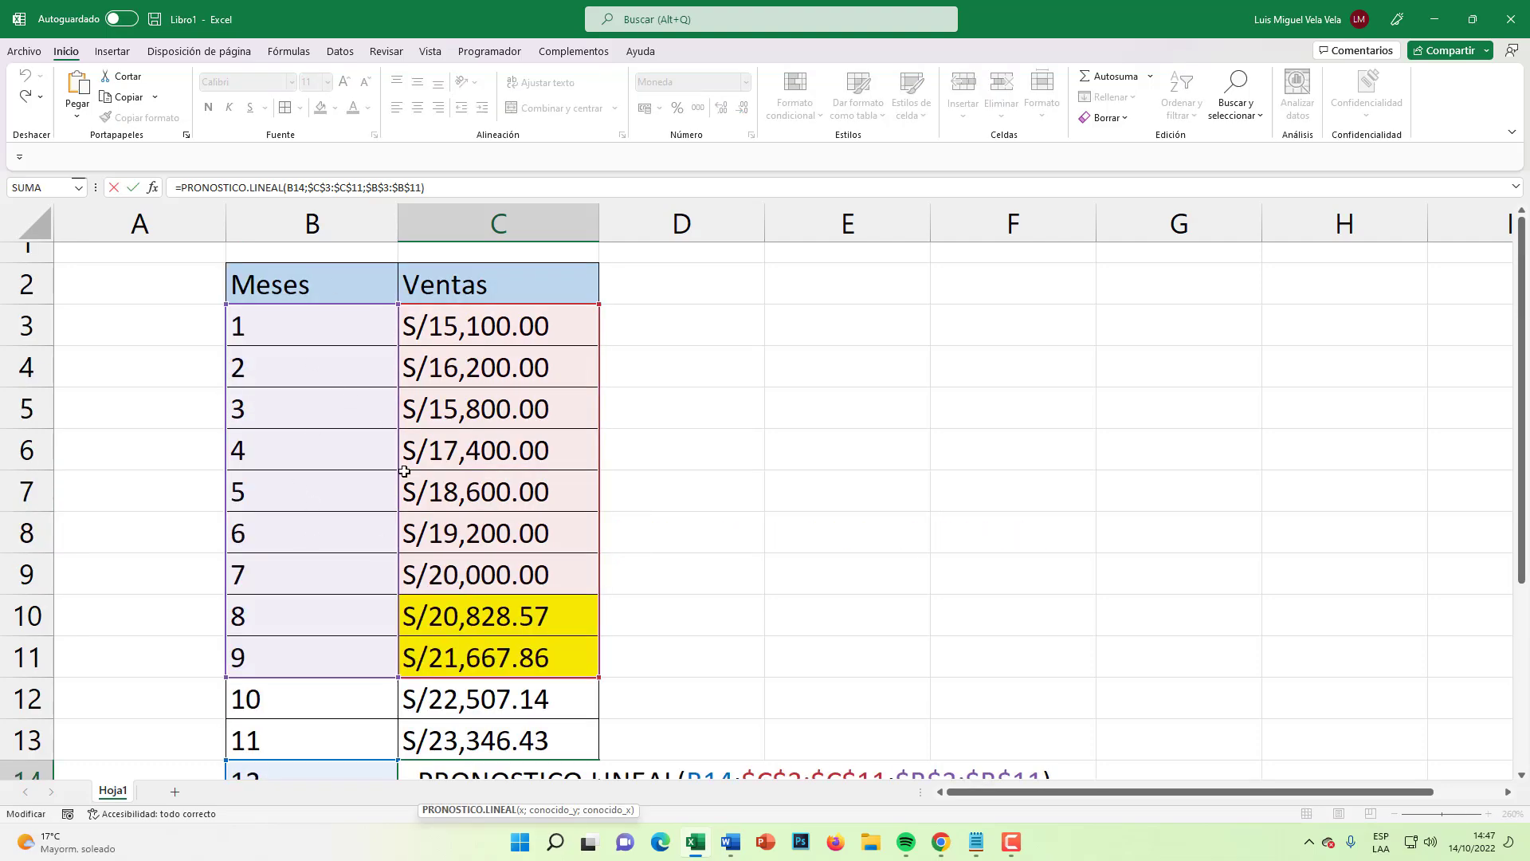
{"action": "scroll", "coordinate": [404, 471], "scroll_direction": "down", "scroll_amount": 1}
{"action": "key", "text": "ctrl+Return"}
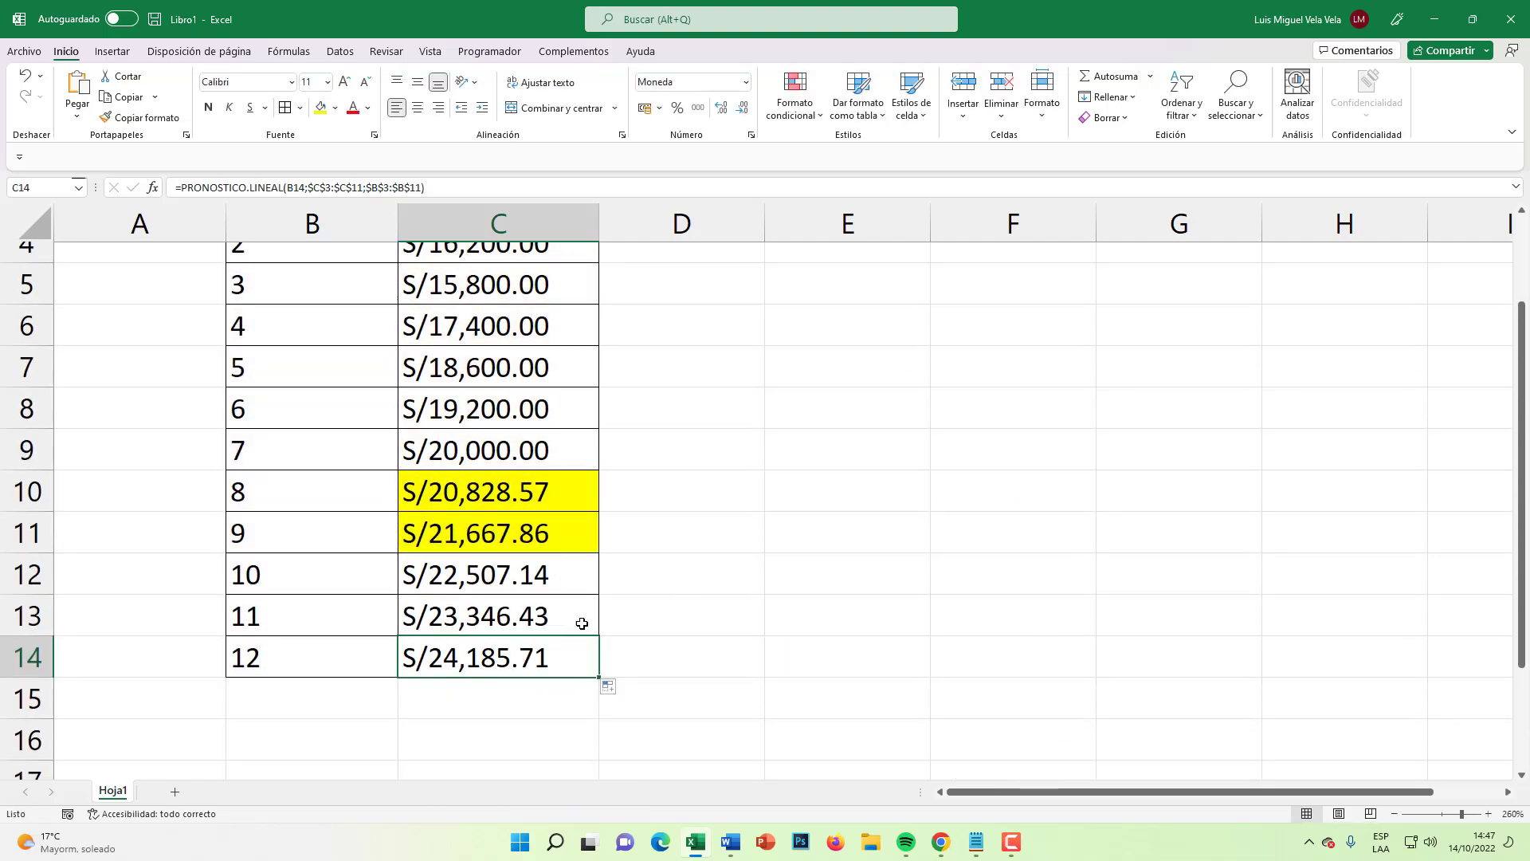
{"action": "scroll", "coordinate": [570, 650], "scroll_direction": "up", "scroll_amount": 1}
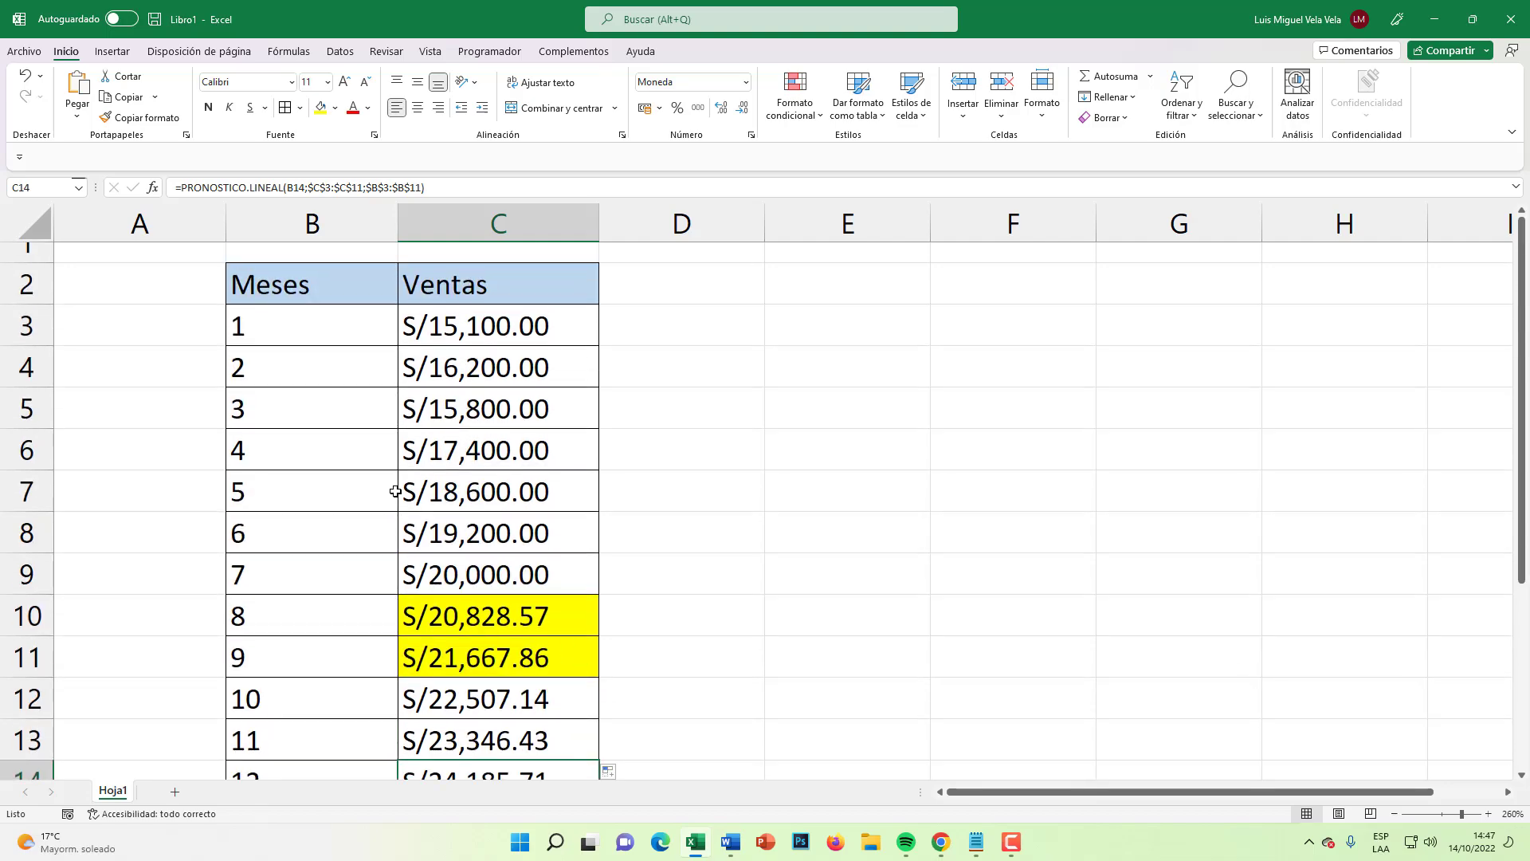
{"action": "scroll", "coordinate": [434, 542], "scroll_direction": "down", "scroll_amount": 1}
{"action": "scroll", "coordinate": [478, 566], "scroll_direction": "up", "scroll_amount": 1}
{"action": "scroll", "coordinate": [847, 629], "scroll_direction": "down", "scroll_amount": 1}
{"action": "scroll", "coordinate": [595, 622], "scroll_direction": "down", "scroll_amount": 1}
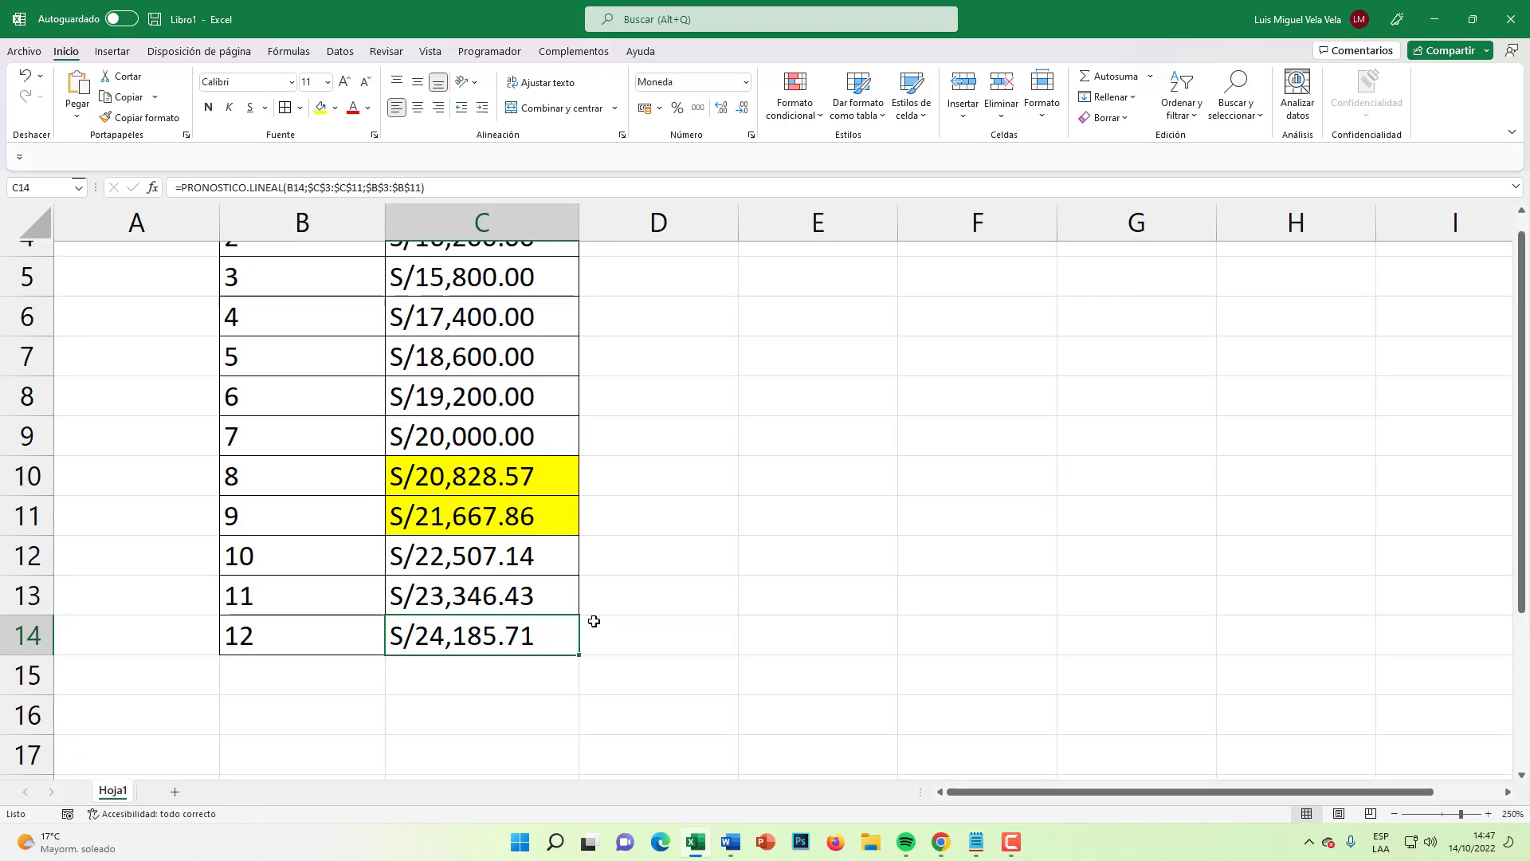
{"action": "scroll", "coordinate": [224, 296], "scroll_direction": "up", "scroll_amount": 2}
- Insert a Línea con marcadores chart from the Meses/Ventas data in B3:C14
{"action": "left_click_drag", "start_coordinate": [268, 310], "coordinate": [454, 744]}
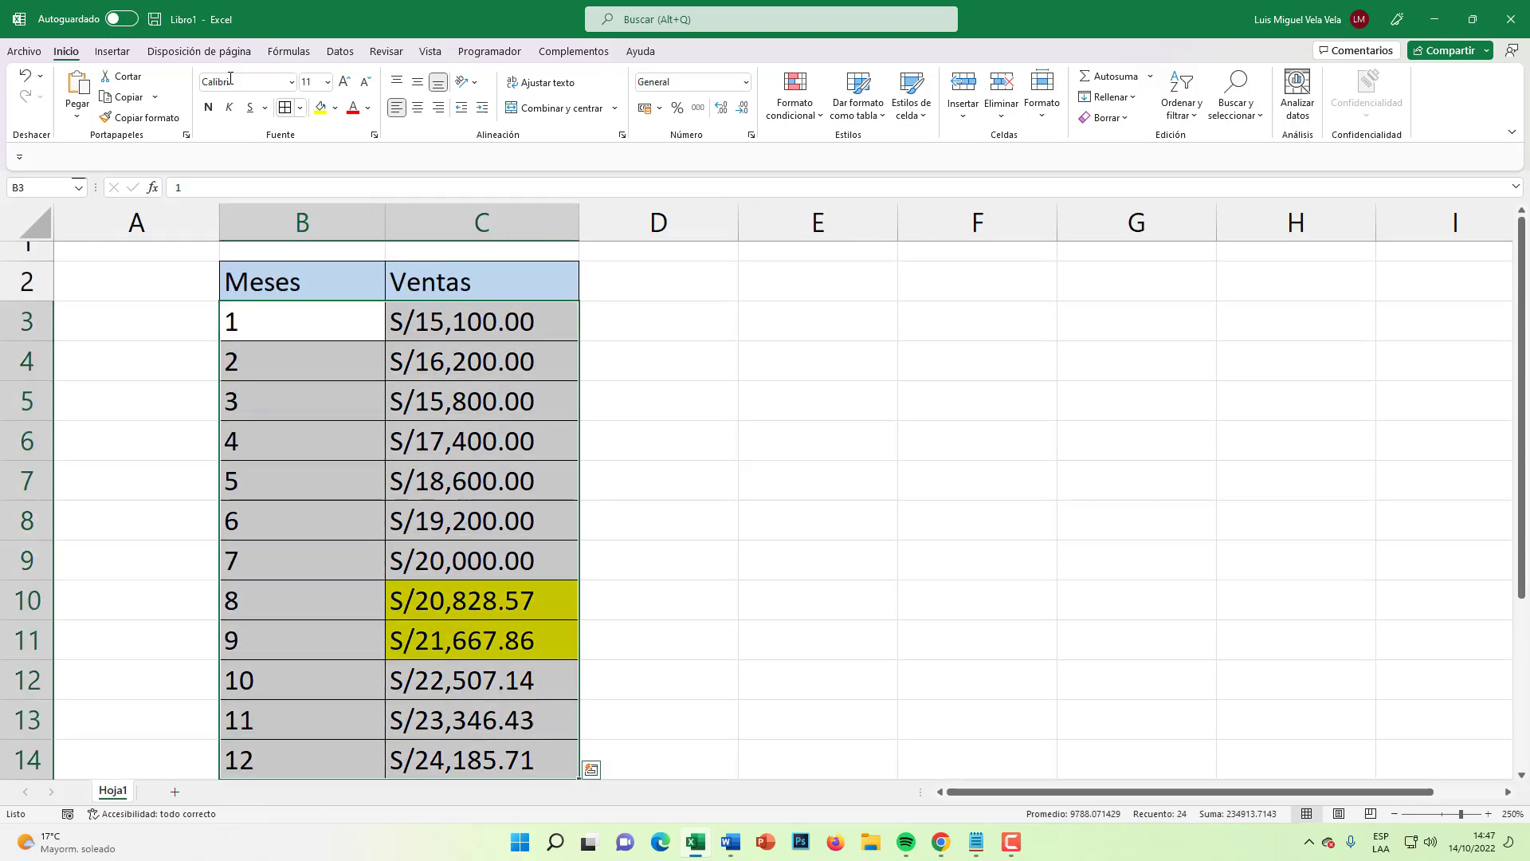
{"action": "left_click", "coordinate": [111, 51]}
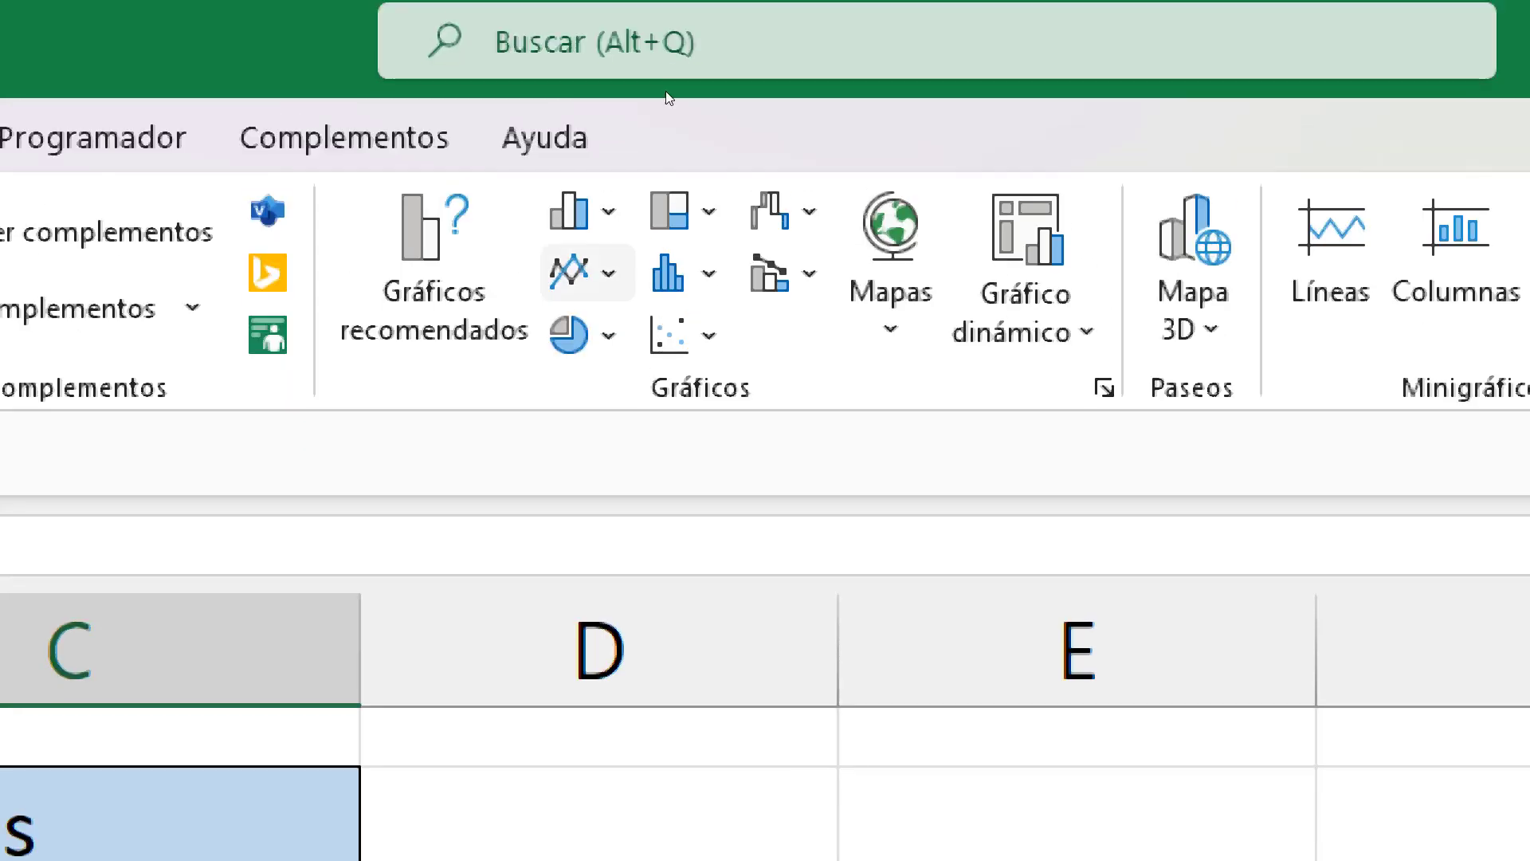
{"action": "left_click", "coordinate": [653, 97]}
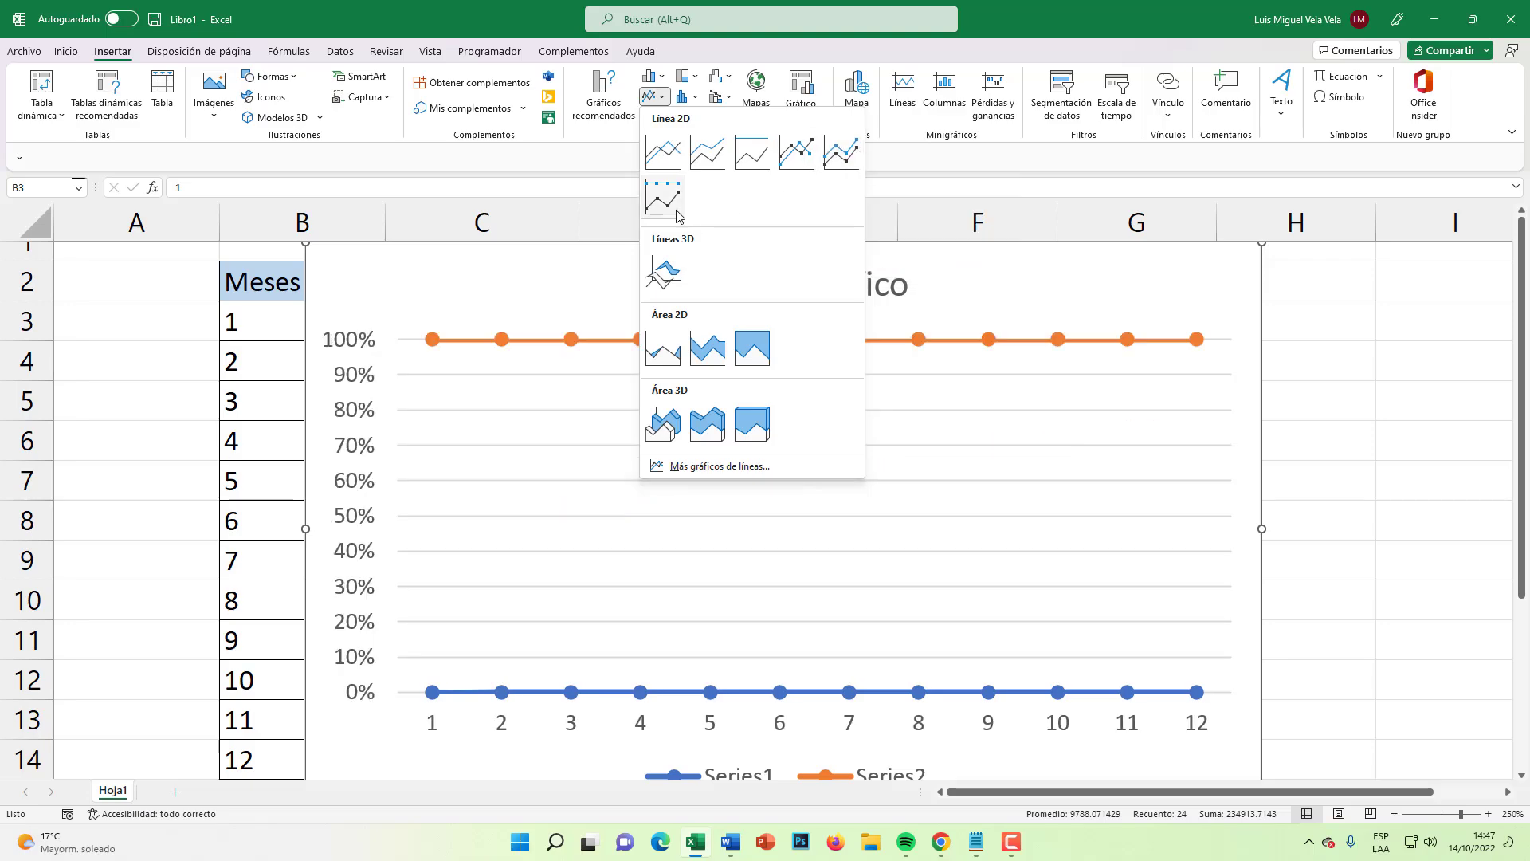
{"action": "left_click", "coordinate": [799, 154]}
- Resize the chart and position it beside the table starting at column D
{"action": "left_click", "coordinate": [1394, 813]}
{"action": "left_click", "coordinate": [1394, 813]}
{"action": "left_click", "coordinate": [1393, 813]}
{"action": "left_click", "coordinate": [1394, 813]}
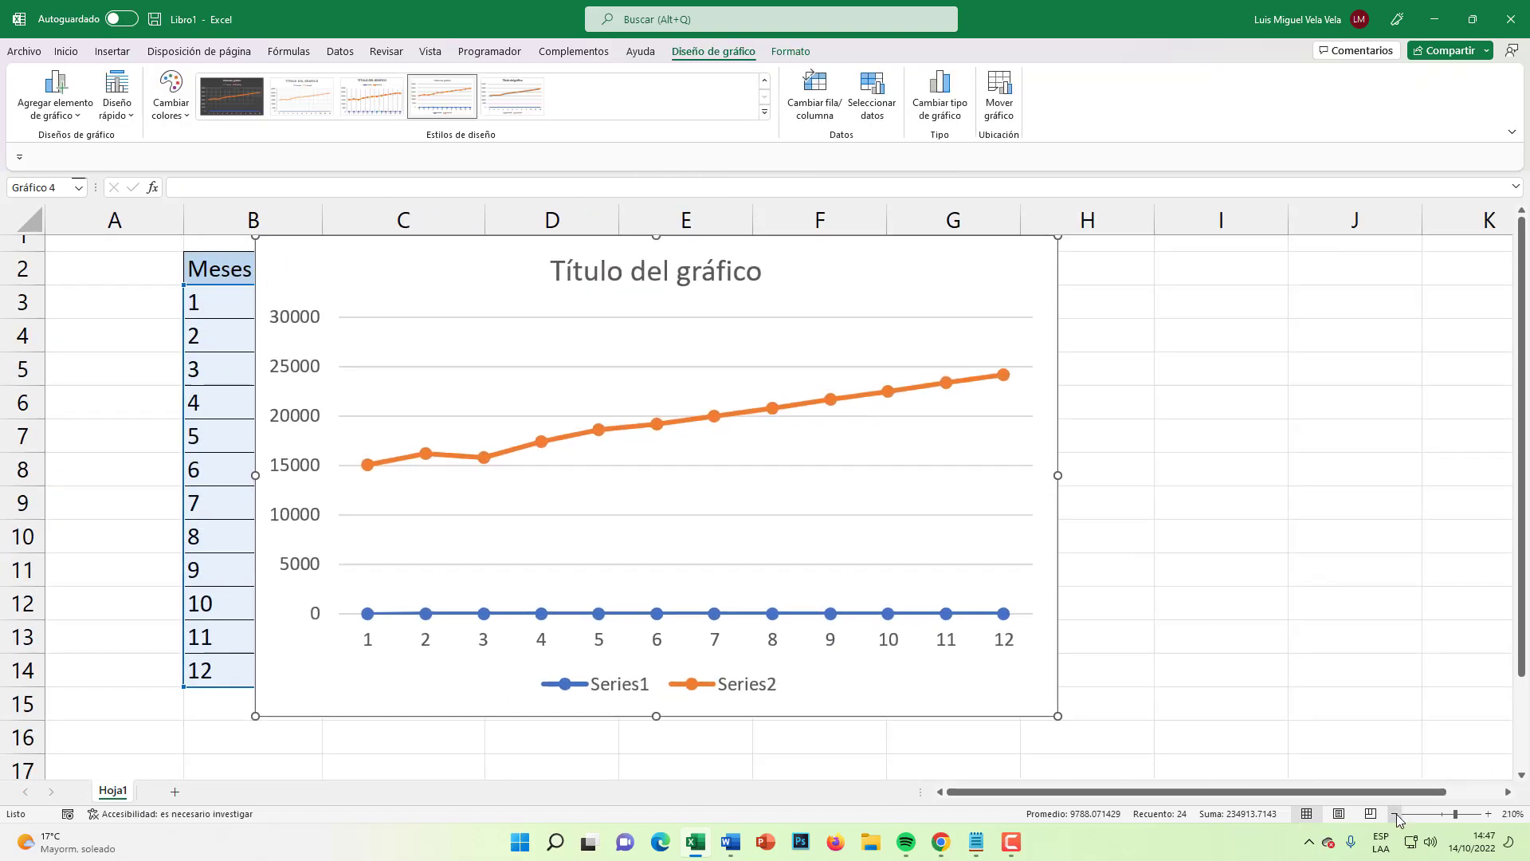
{"action": "left_click_drag", "start_coordinate": [257, 239], "coordinate": [324, 273]}
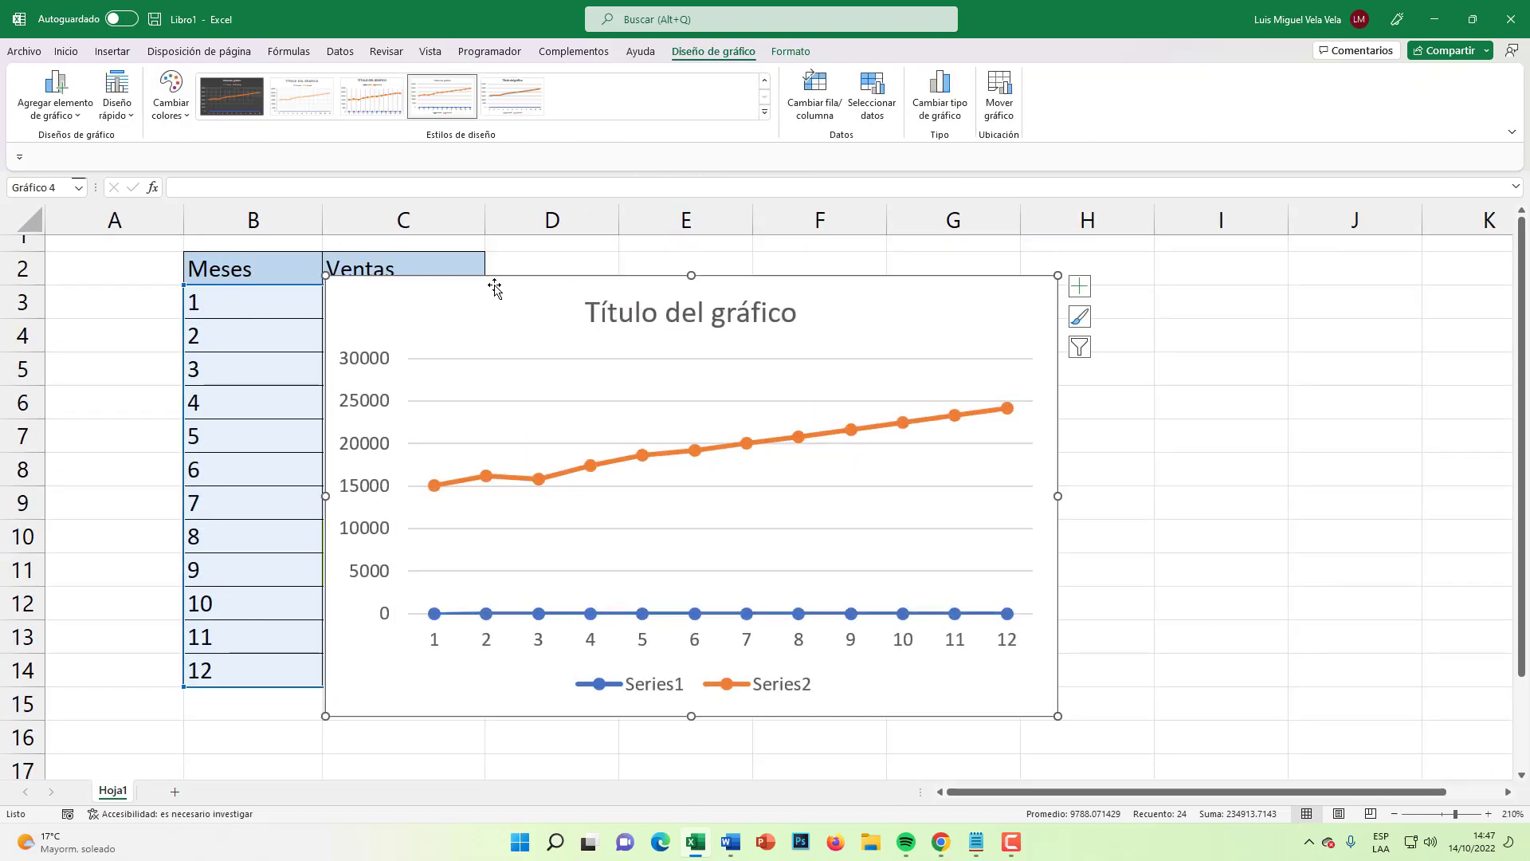
{"action": "mouse_move", "coordinate": [496, 279]}
{"action": "left_mouse_down"}
{"action": "mouse_move", "coordinate": [678, 261]}
{"action": "mouse_move", "coordinate": [652, 246]}
{"action": "left_mouse_up"}
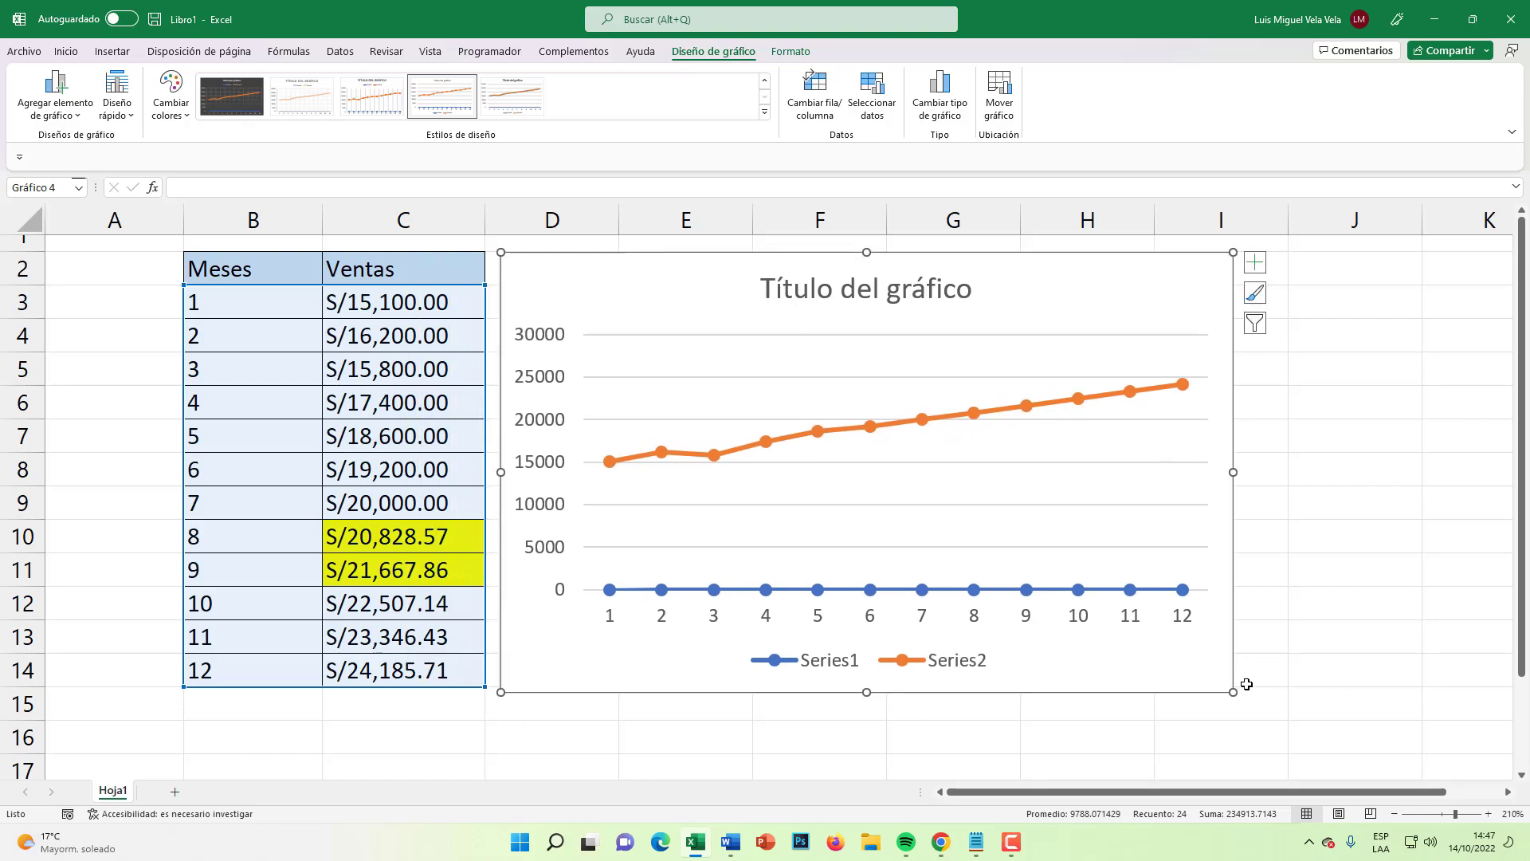
{"action": "left_click_drag", "start_coordinate": [1233, 692], "coordinate": [1289, 730]}
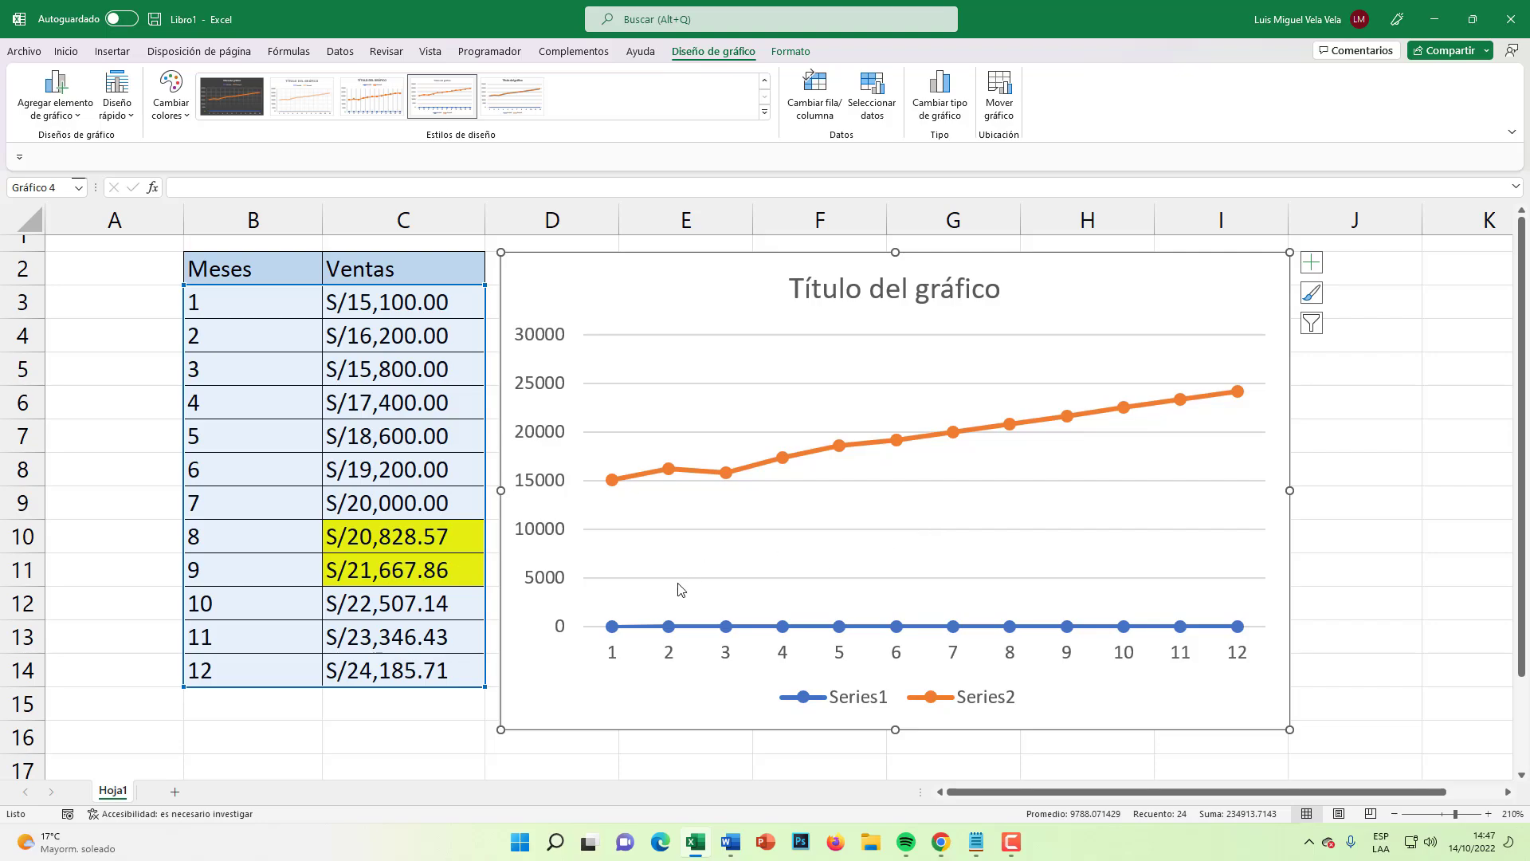
- Select the chart's 0–30000 vertical axis and bring up its context menu
{"action": "left_click", "coordinate": [1383, 514]}
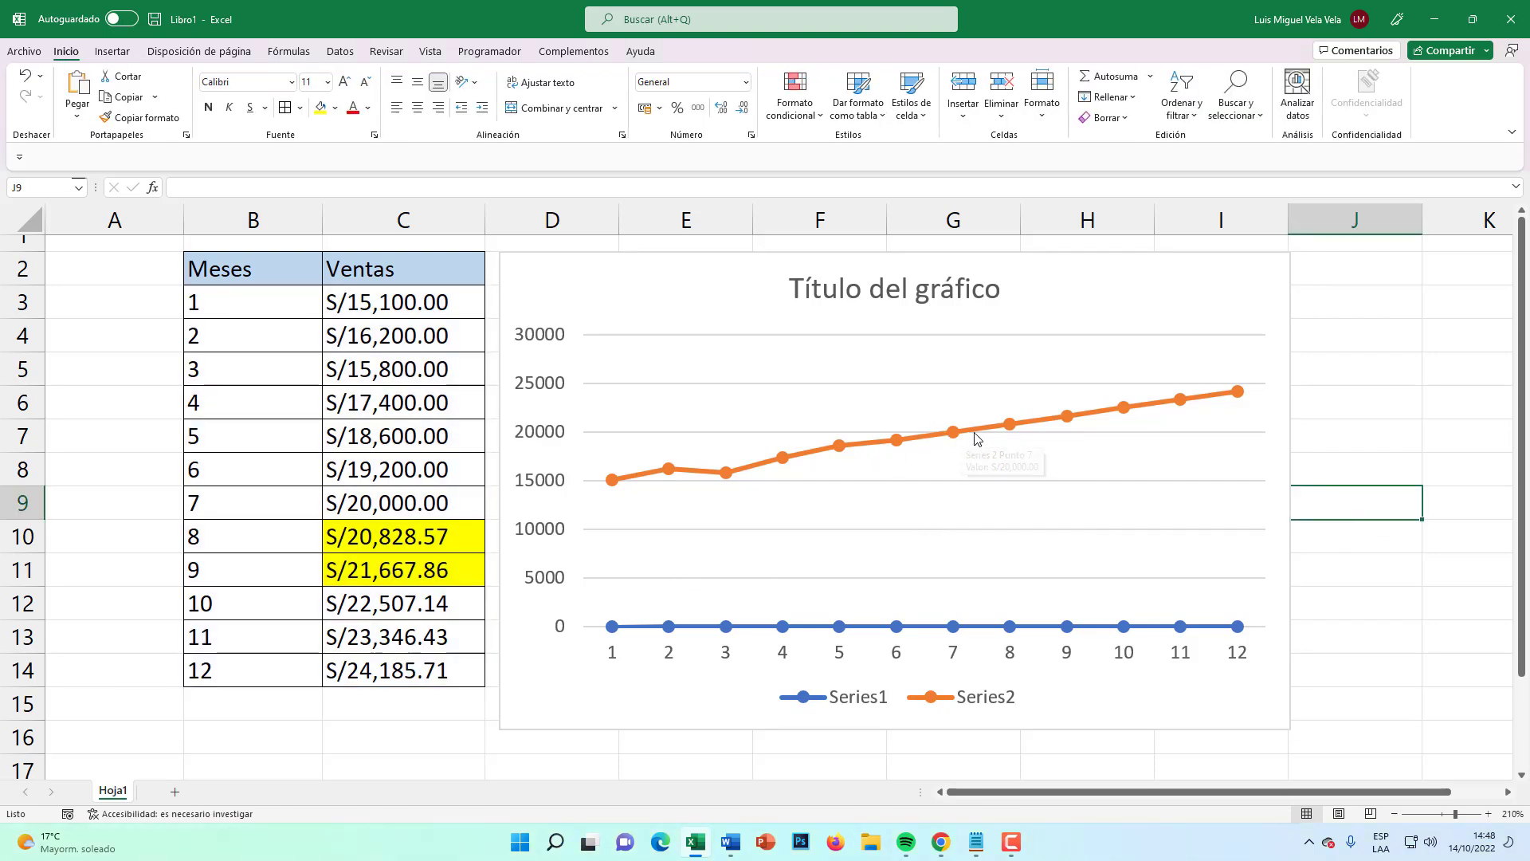
{"action": "left_click", "coordinate": [540, 493]}
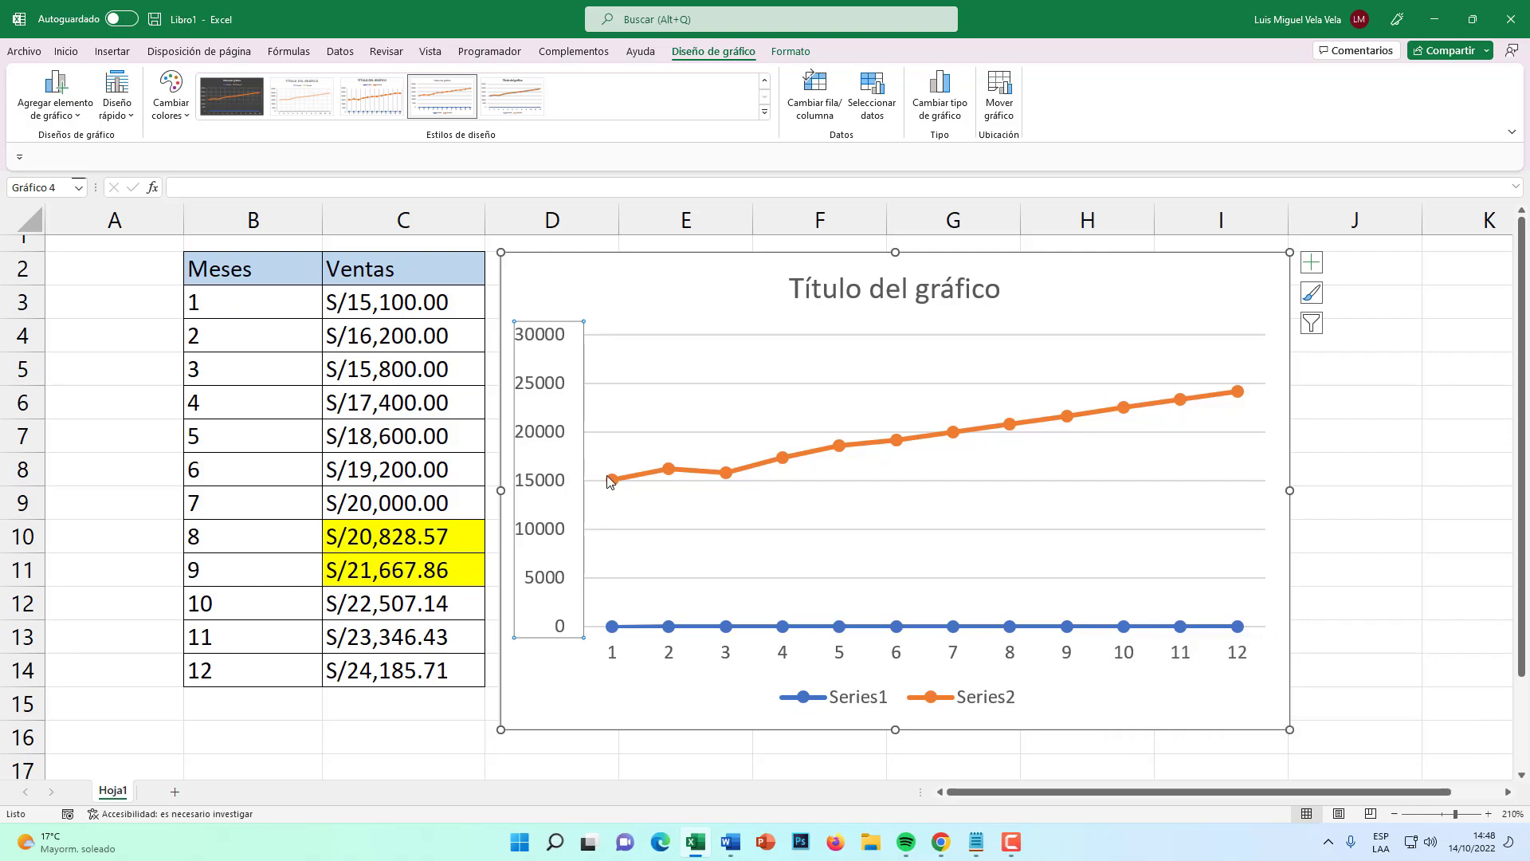
{"action": "right_click", "coordinate": [530, 478]}
{"action": "key", "text": "Escape"}
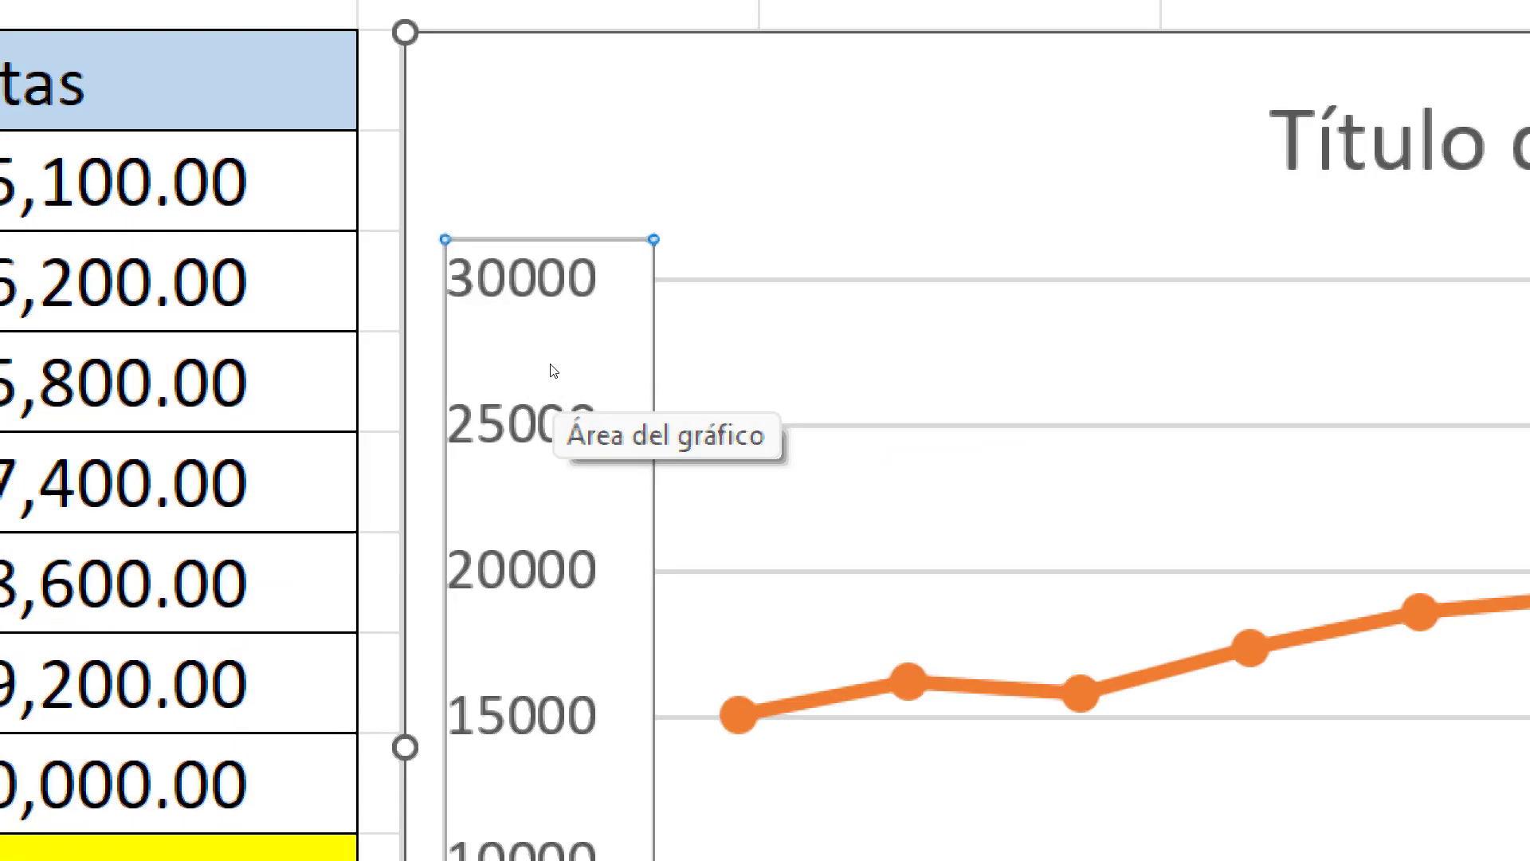
{"action": "right_click", "coordinate": [544, 339]}
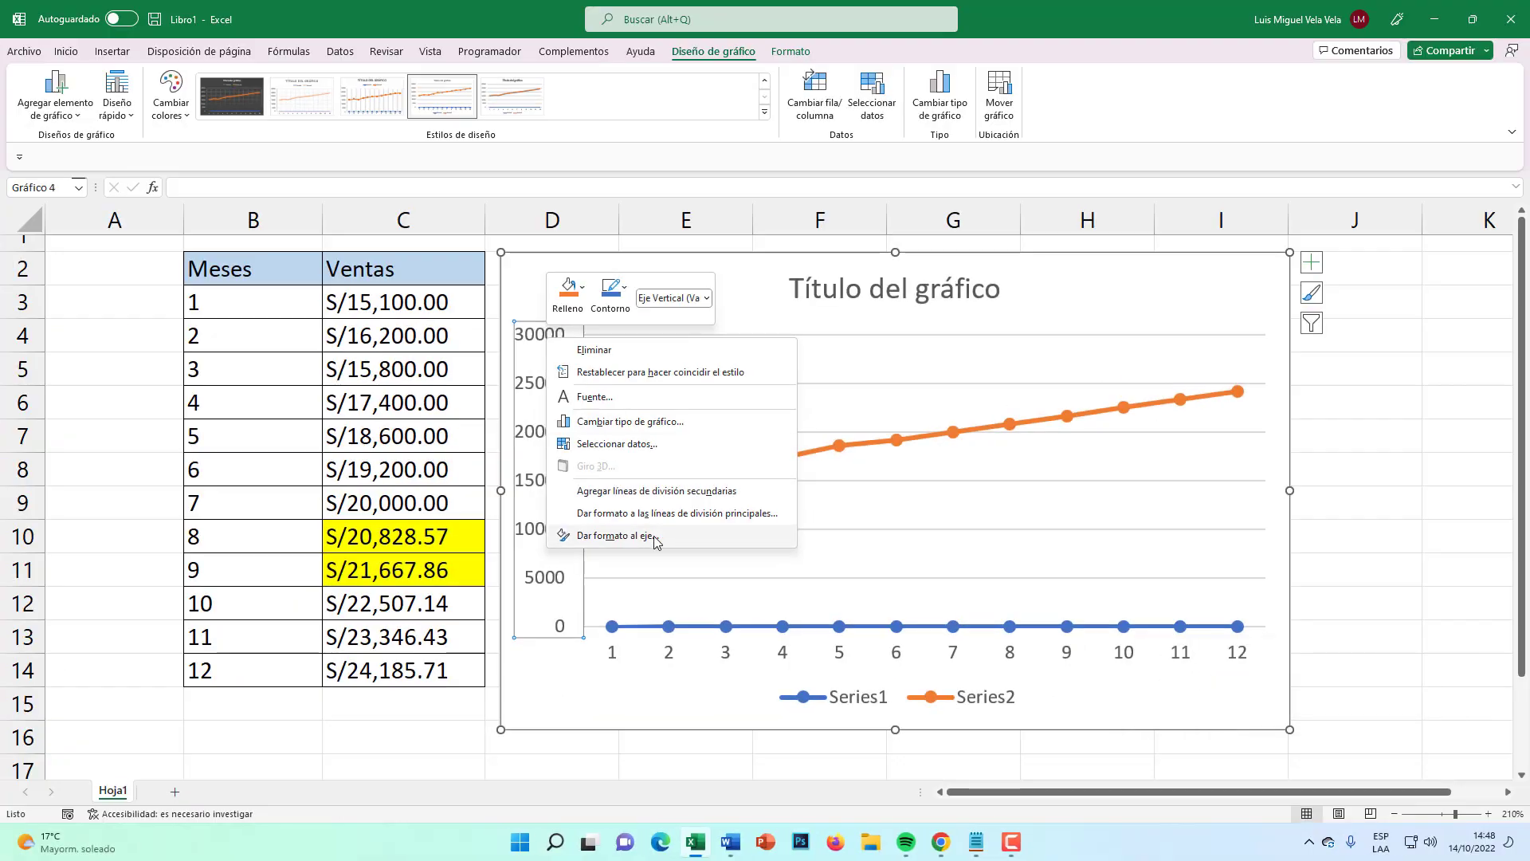
- Set the vertical axis minimum bound to 15000 in Dar formato al eje, then nudge the chart slightly
{"action": "left_click", "coordinate": [653, 536]}
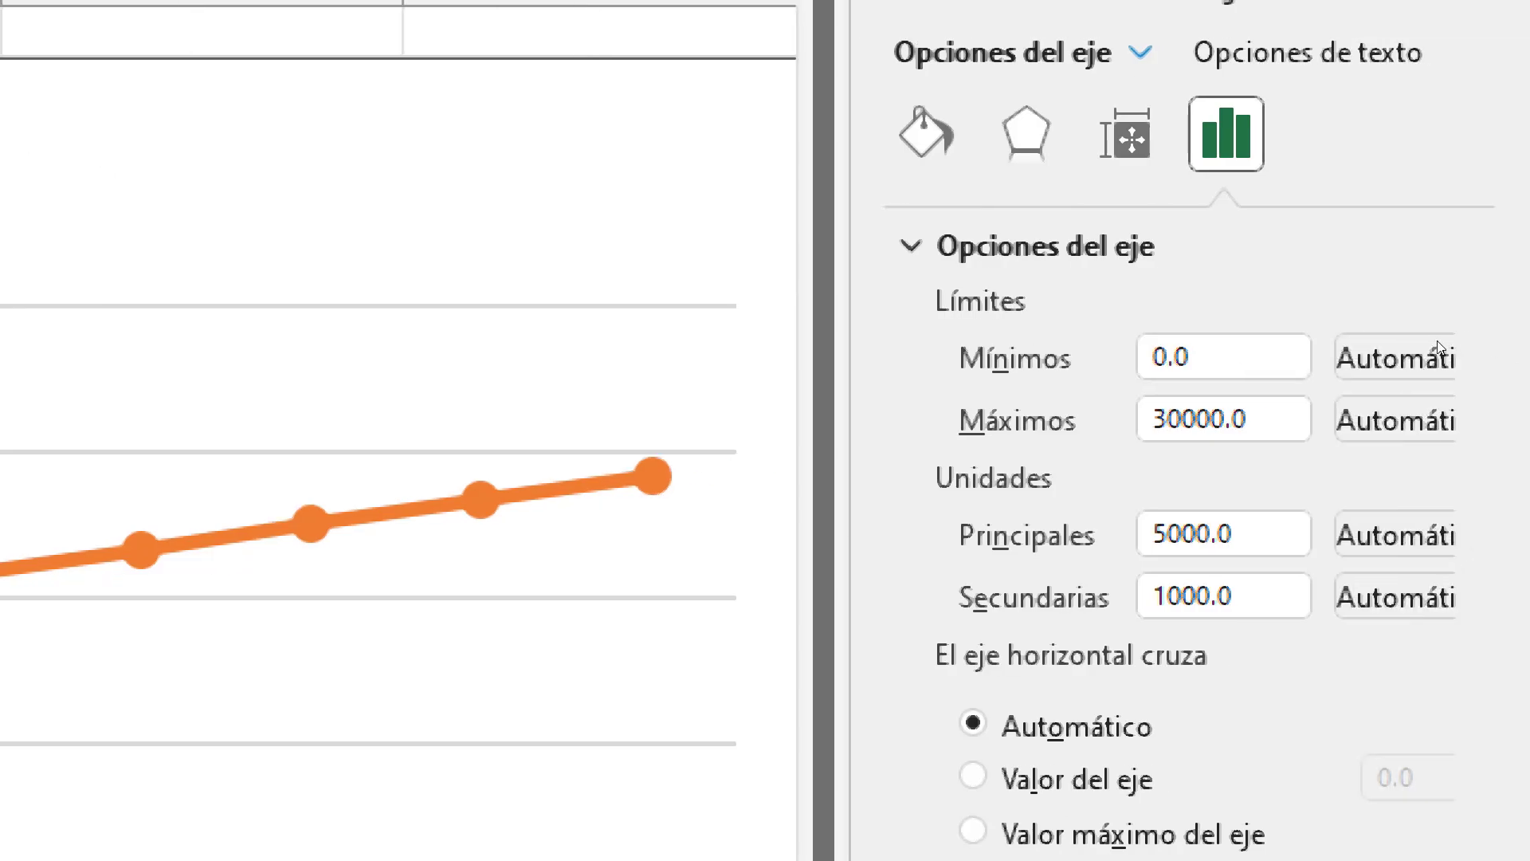
{"action": "left_click", "coordinate": [1435, 351]}
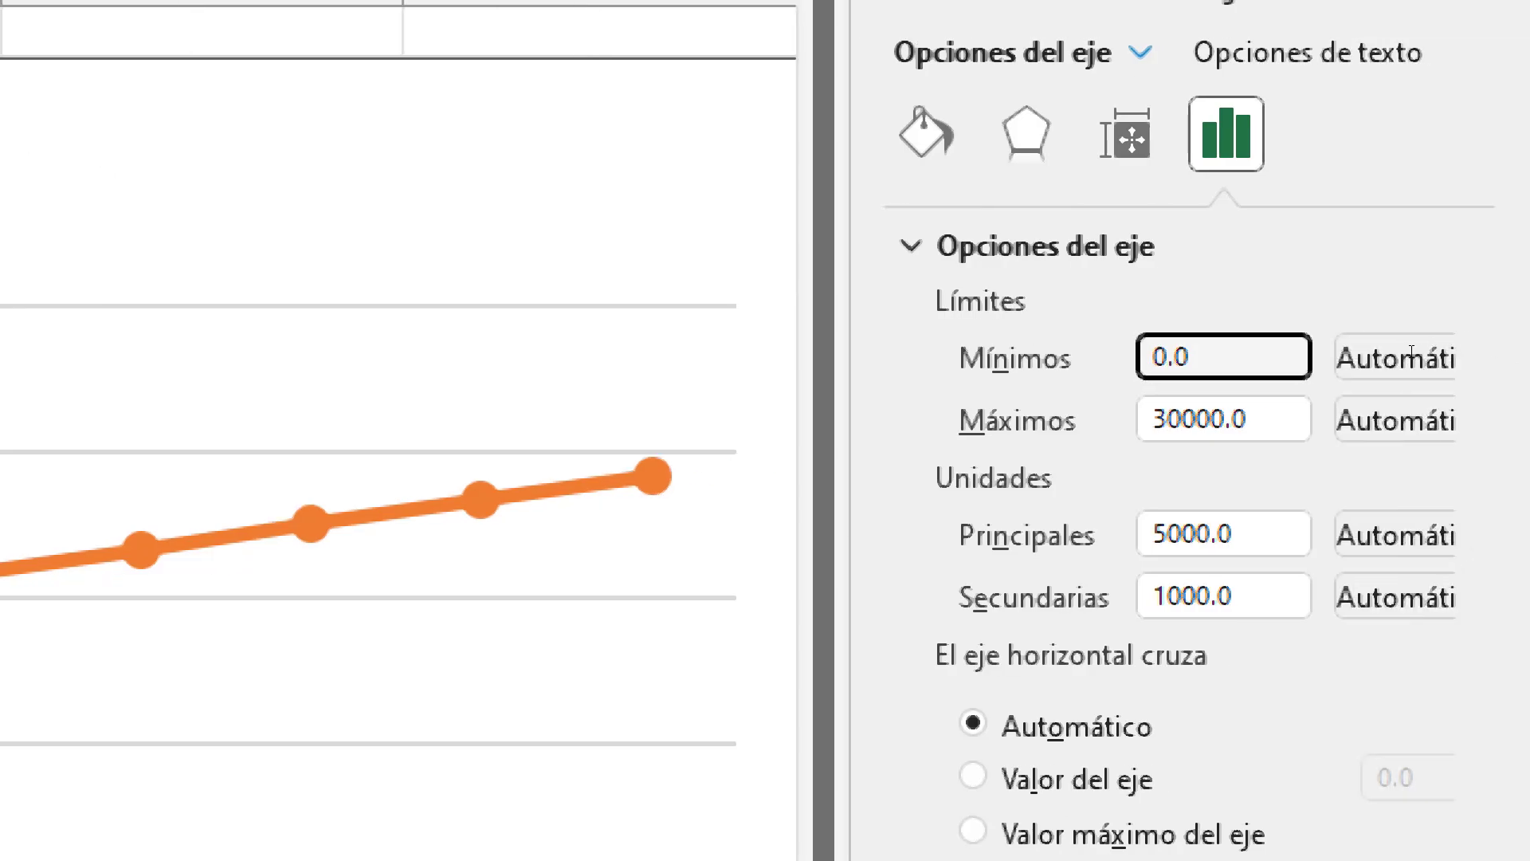
{"action": "key", "text": "shift+Right"}
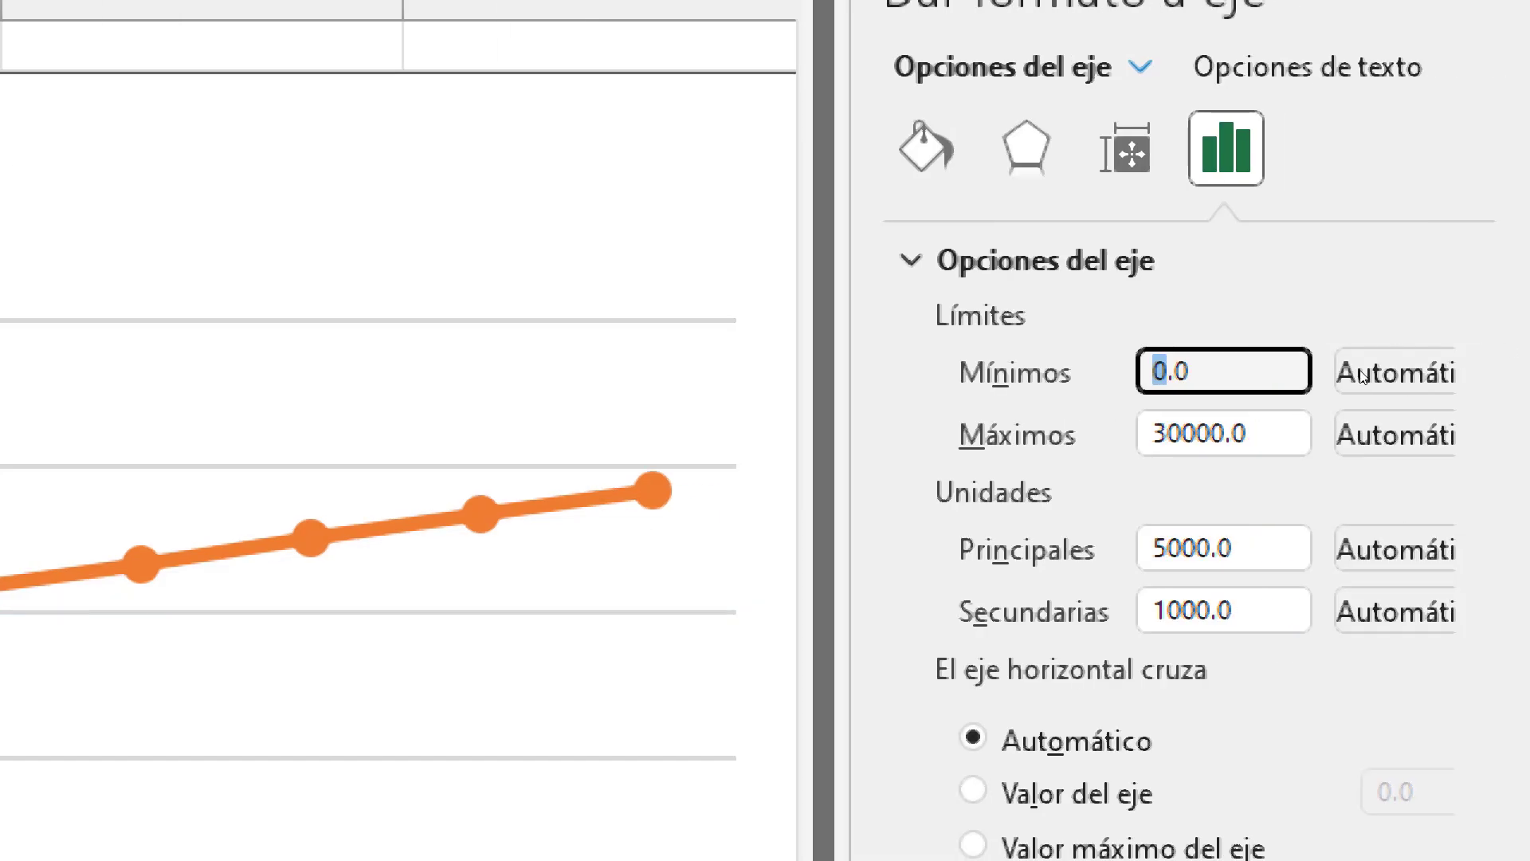
{"action": "type", "text": "150"}
{"action": "type", "text": "00"}
{"action": "key", "text": "Return"}
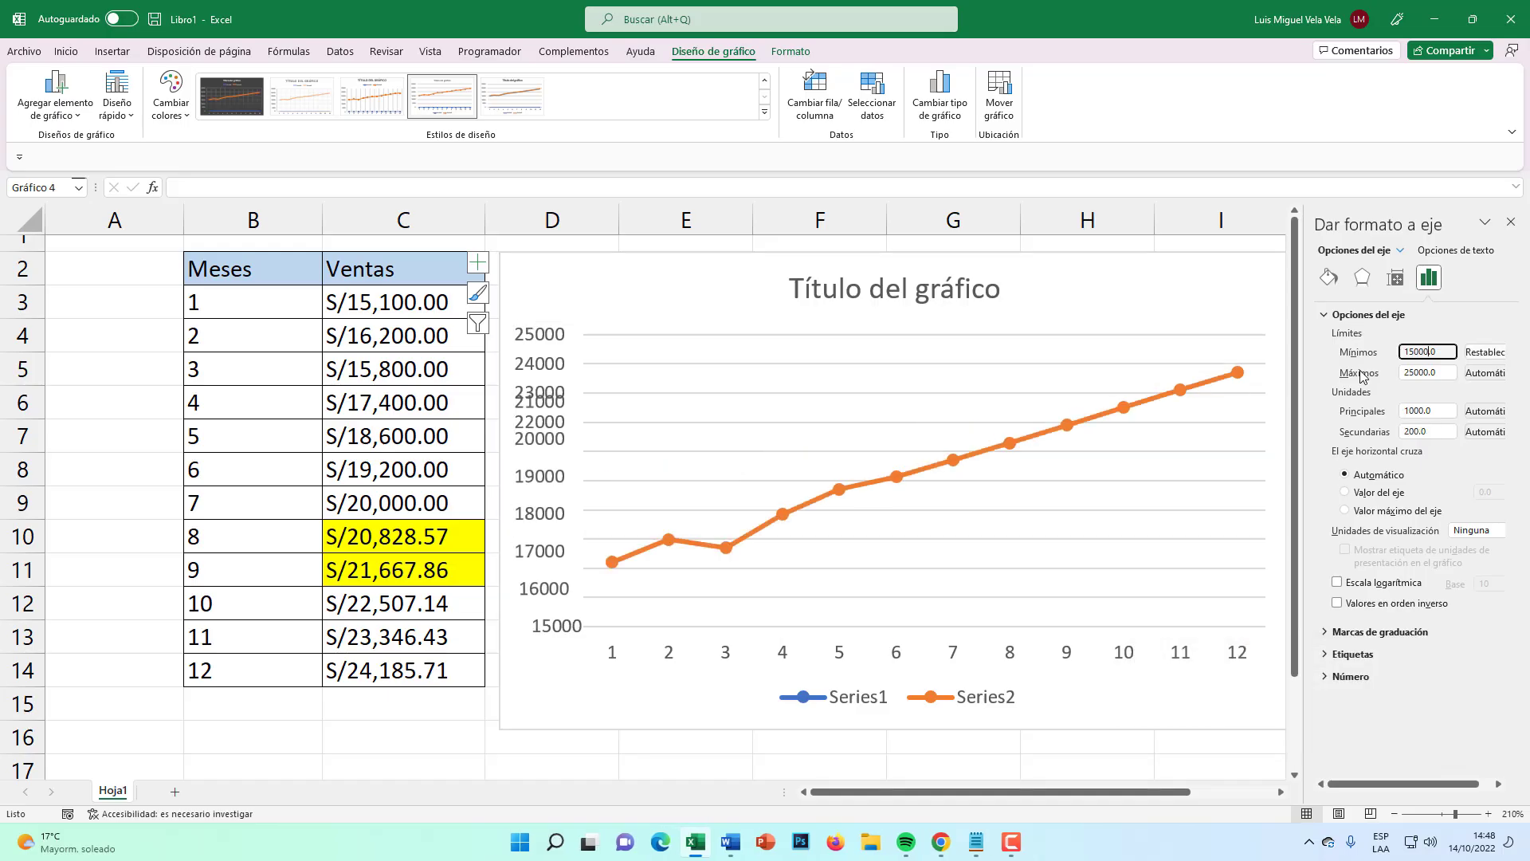
{"action": "left_click_drag", "start_coordinate": [945, 271], "coordinate": [895, 303]}
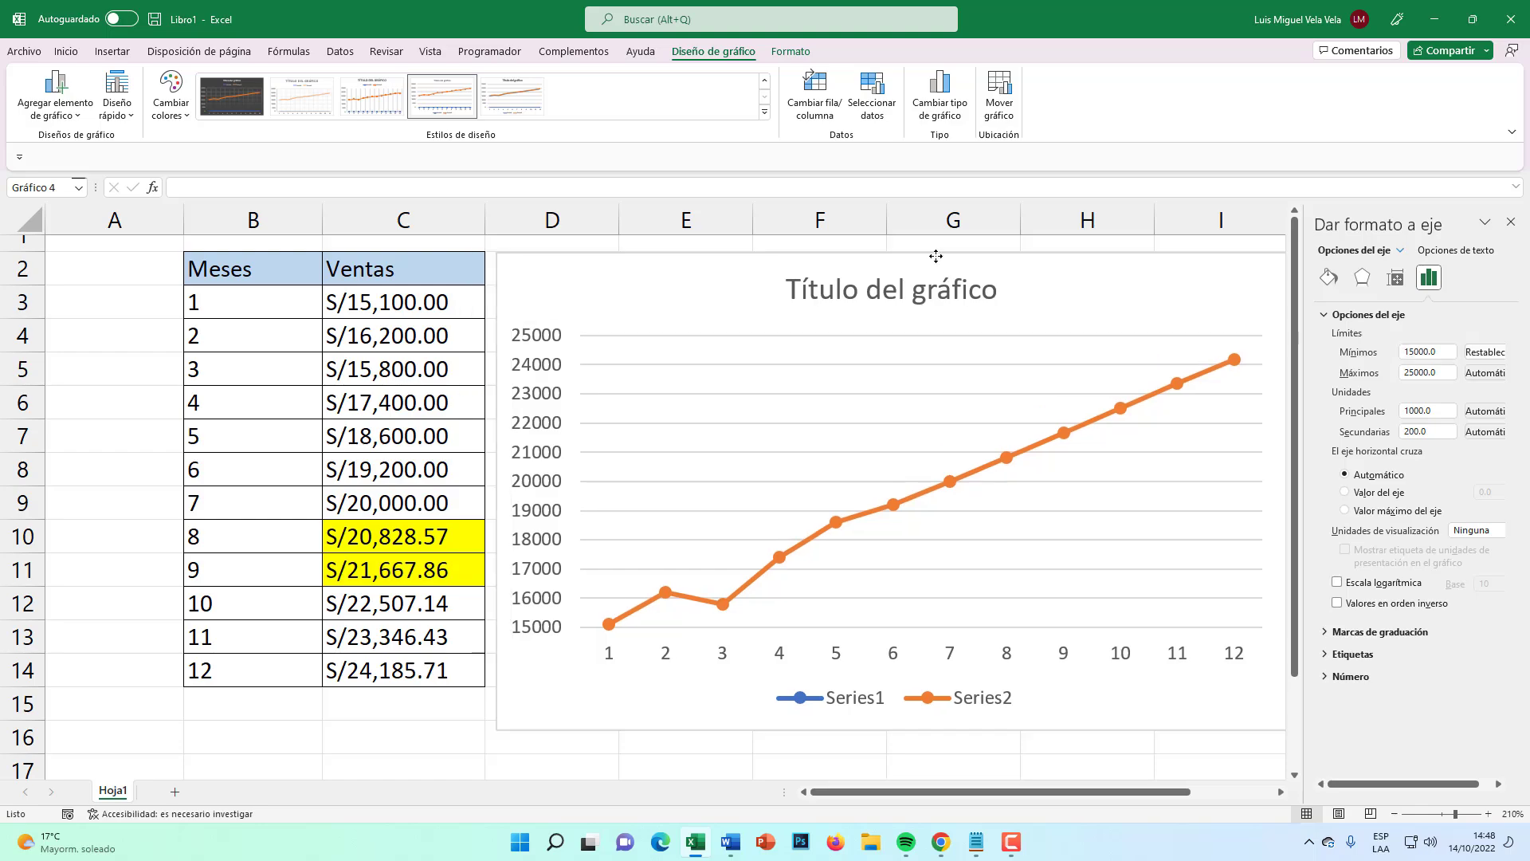
{"action": "left_click", "coordinate": [374, 541]}
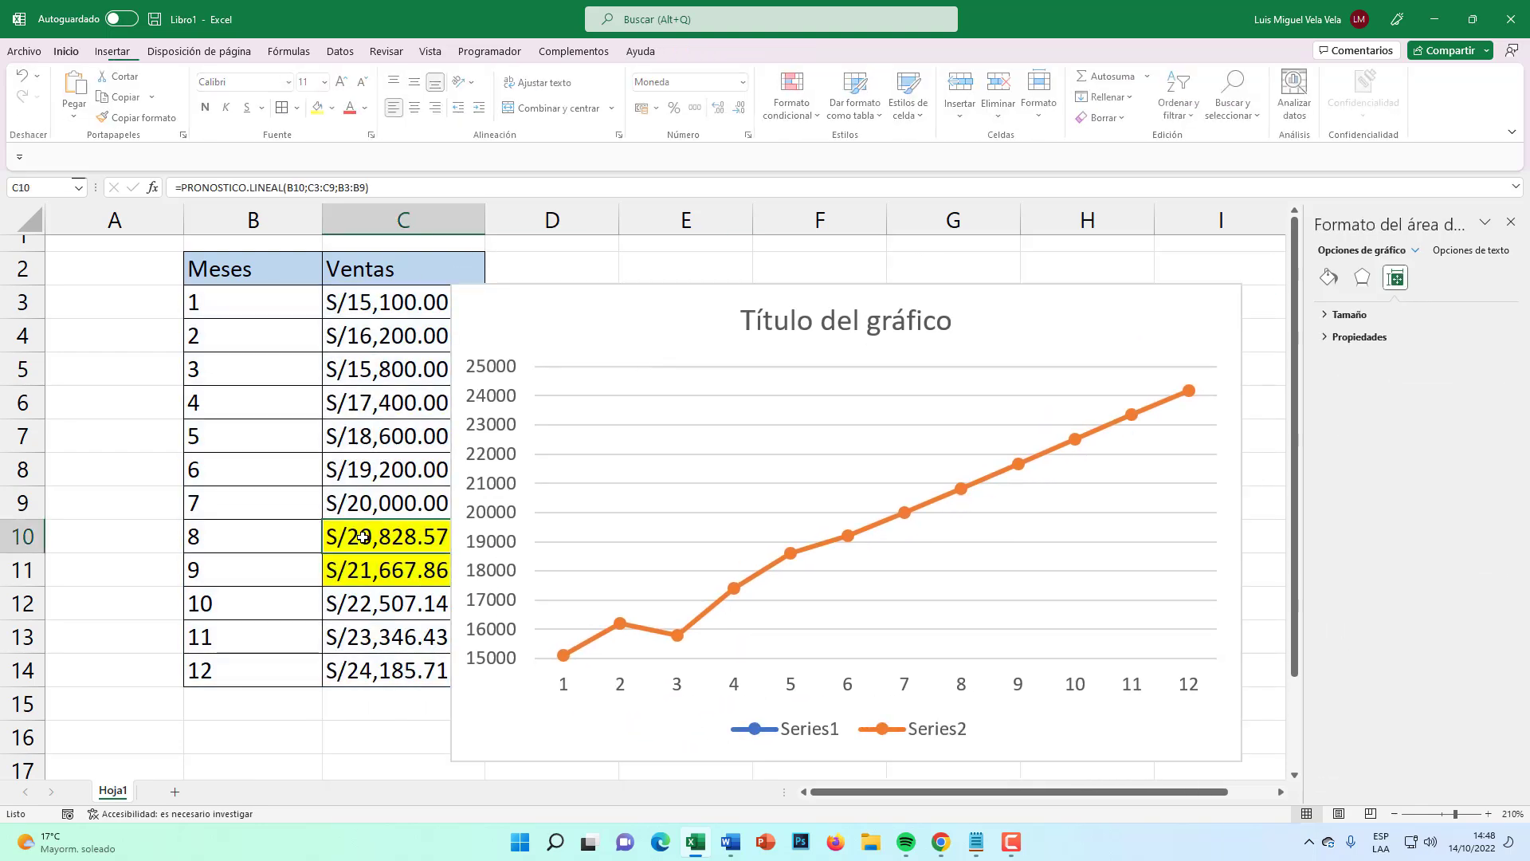
{"action": "key", "text": "Delete"}
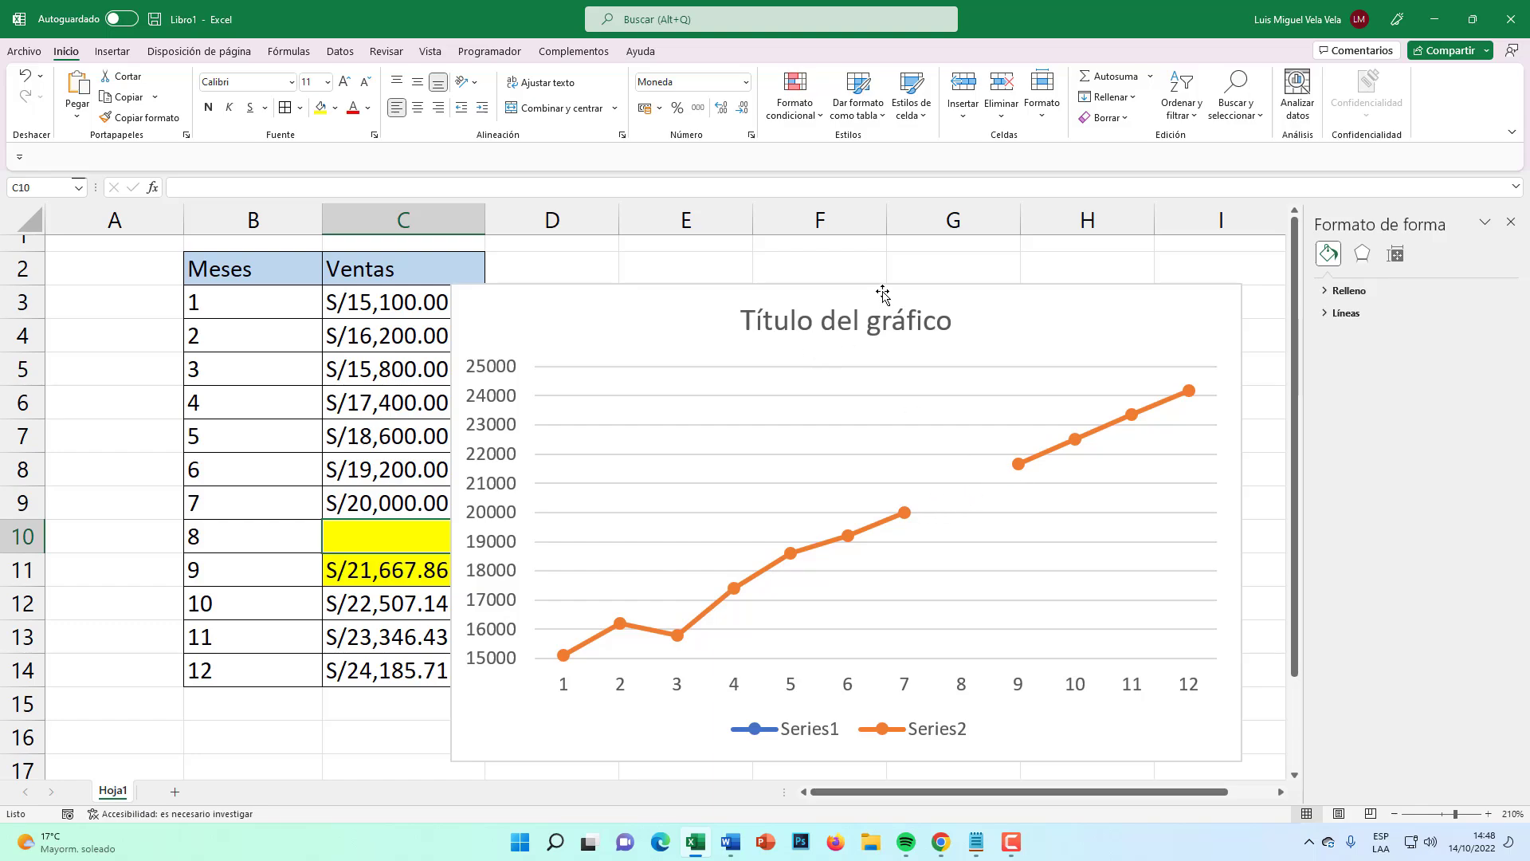
{"action": "left_click_drag", "start_coordinate": [883, 307], "coordinate": [938, 273]}
{"action": "key", "text": "ctrl+z"}
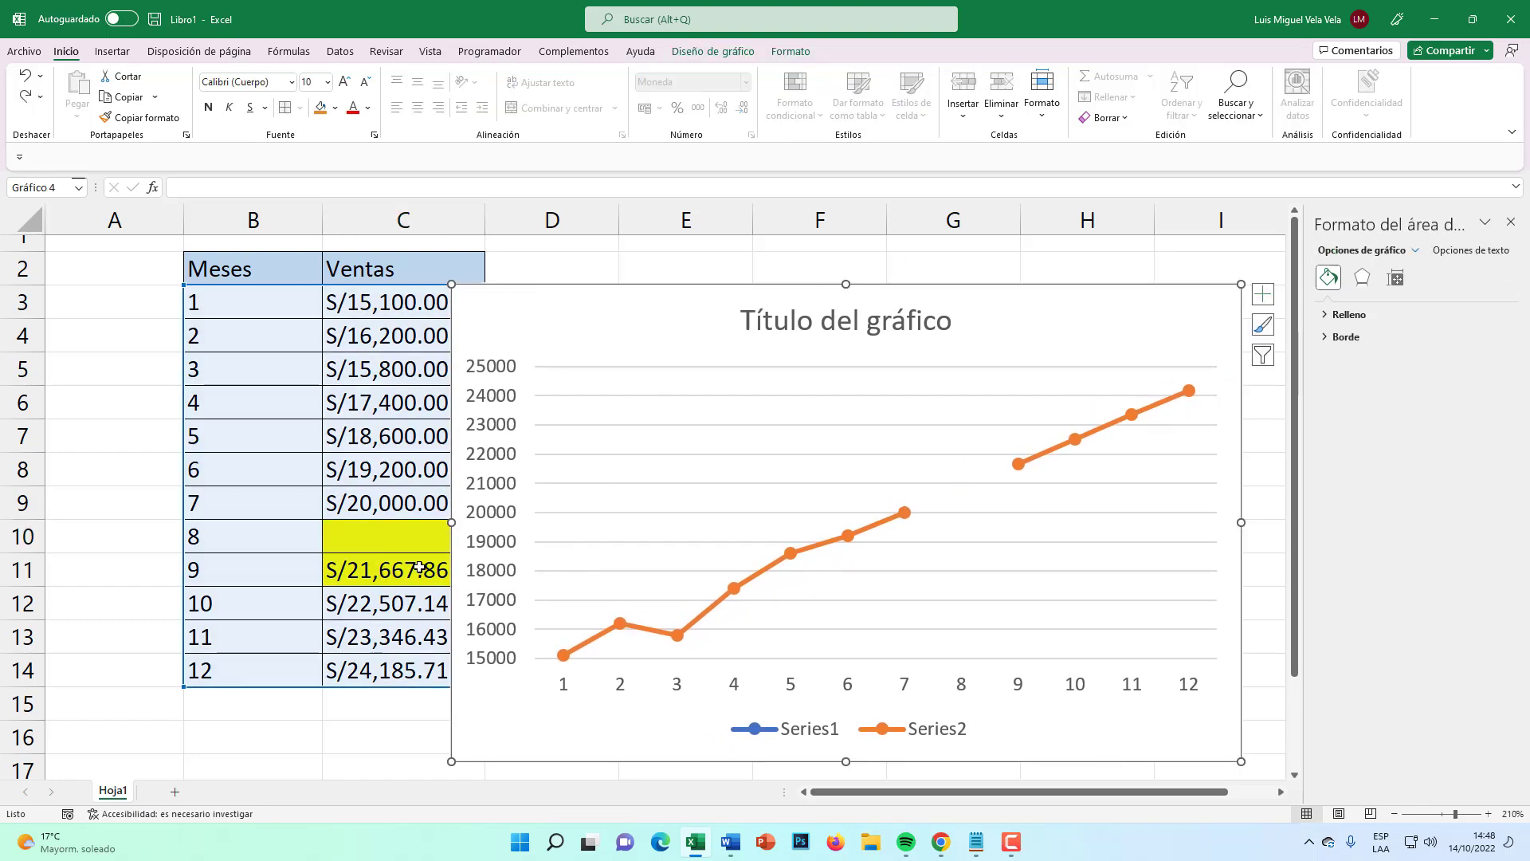
{"action": "key", "text": "ctrl+z"}
{"action": "key", "text": "ctrl+z"}
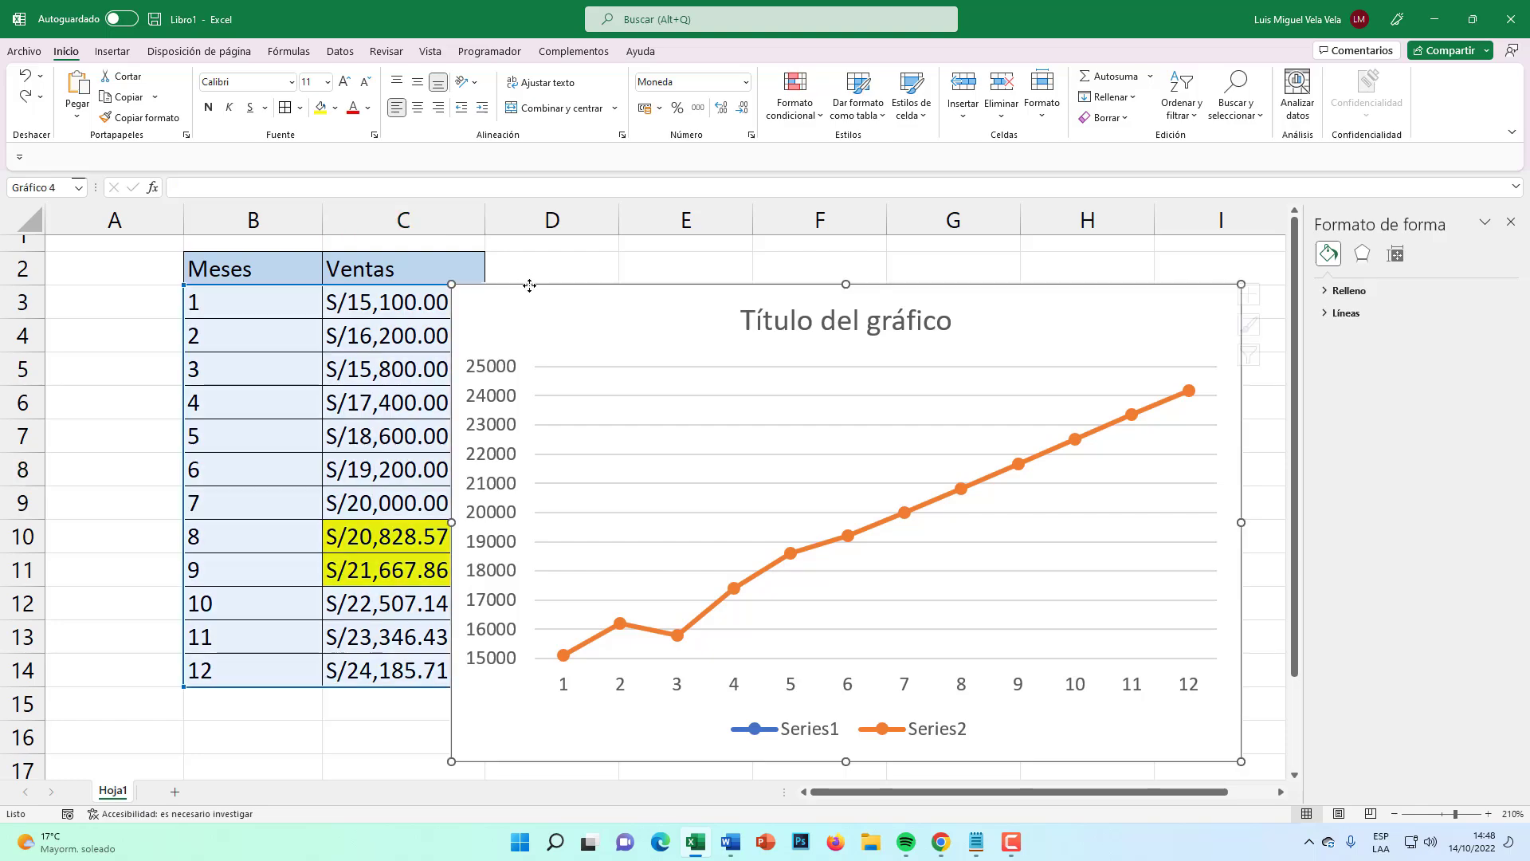
{"action": "left_click_drag", "start_coordinate": [530, 278], "coordinate": [578, 252]}
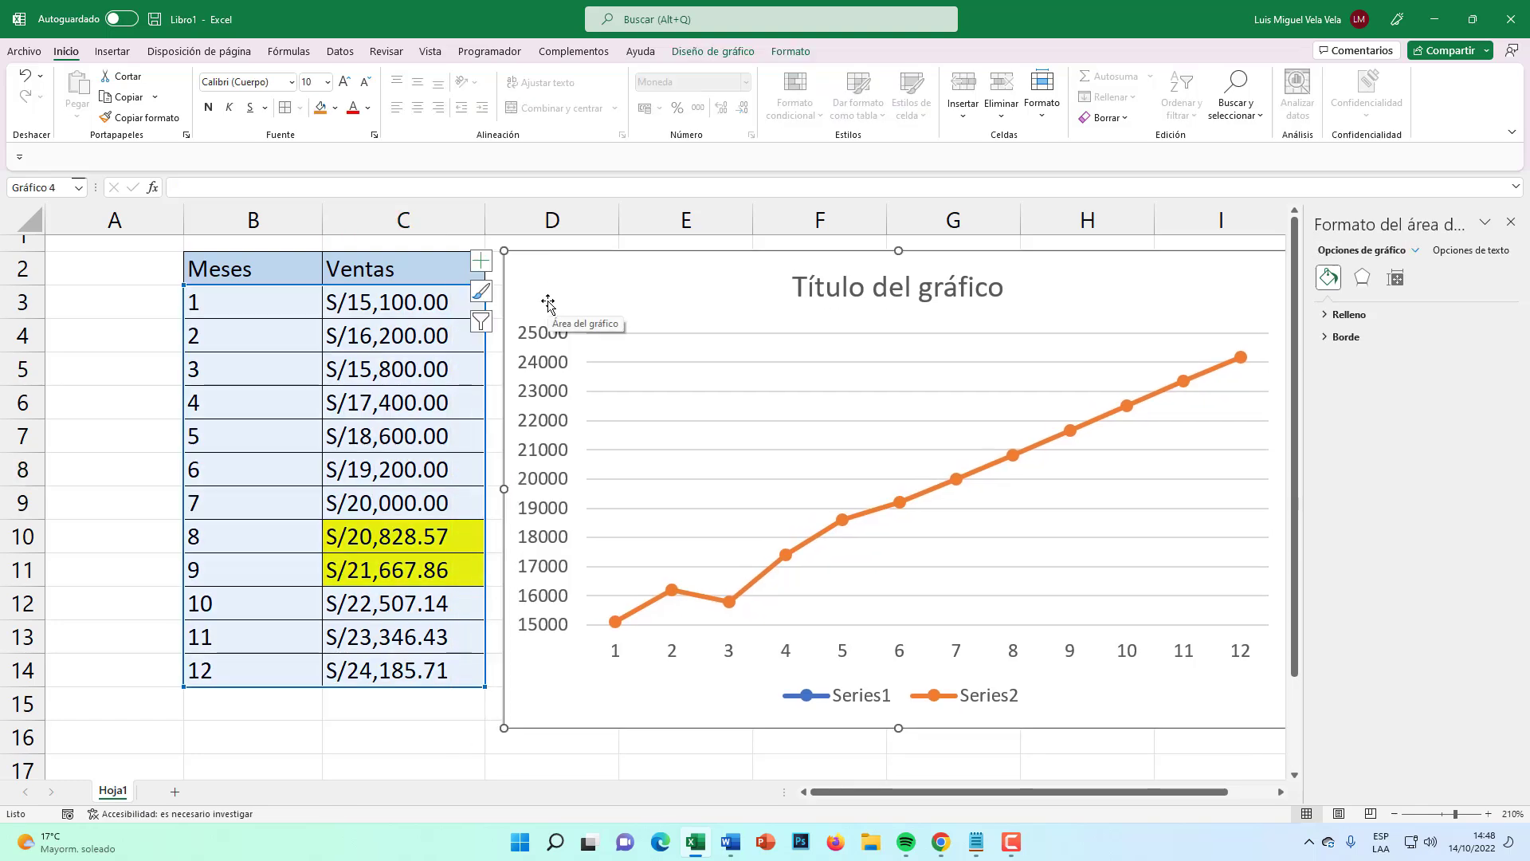